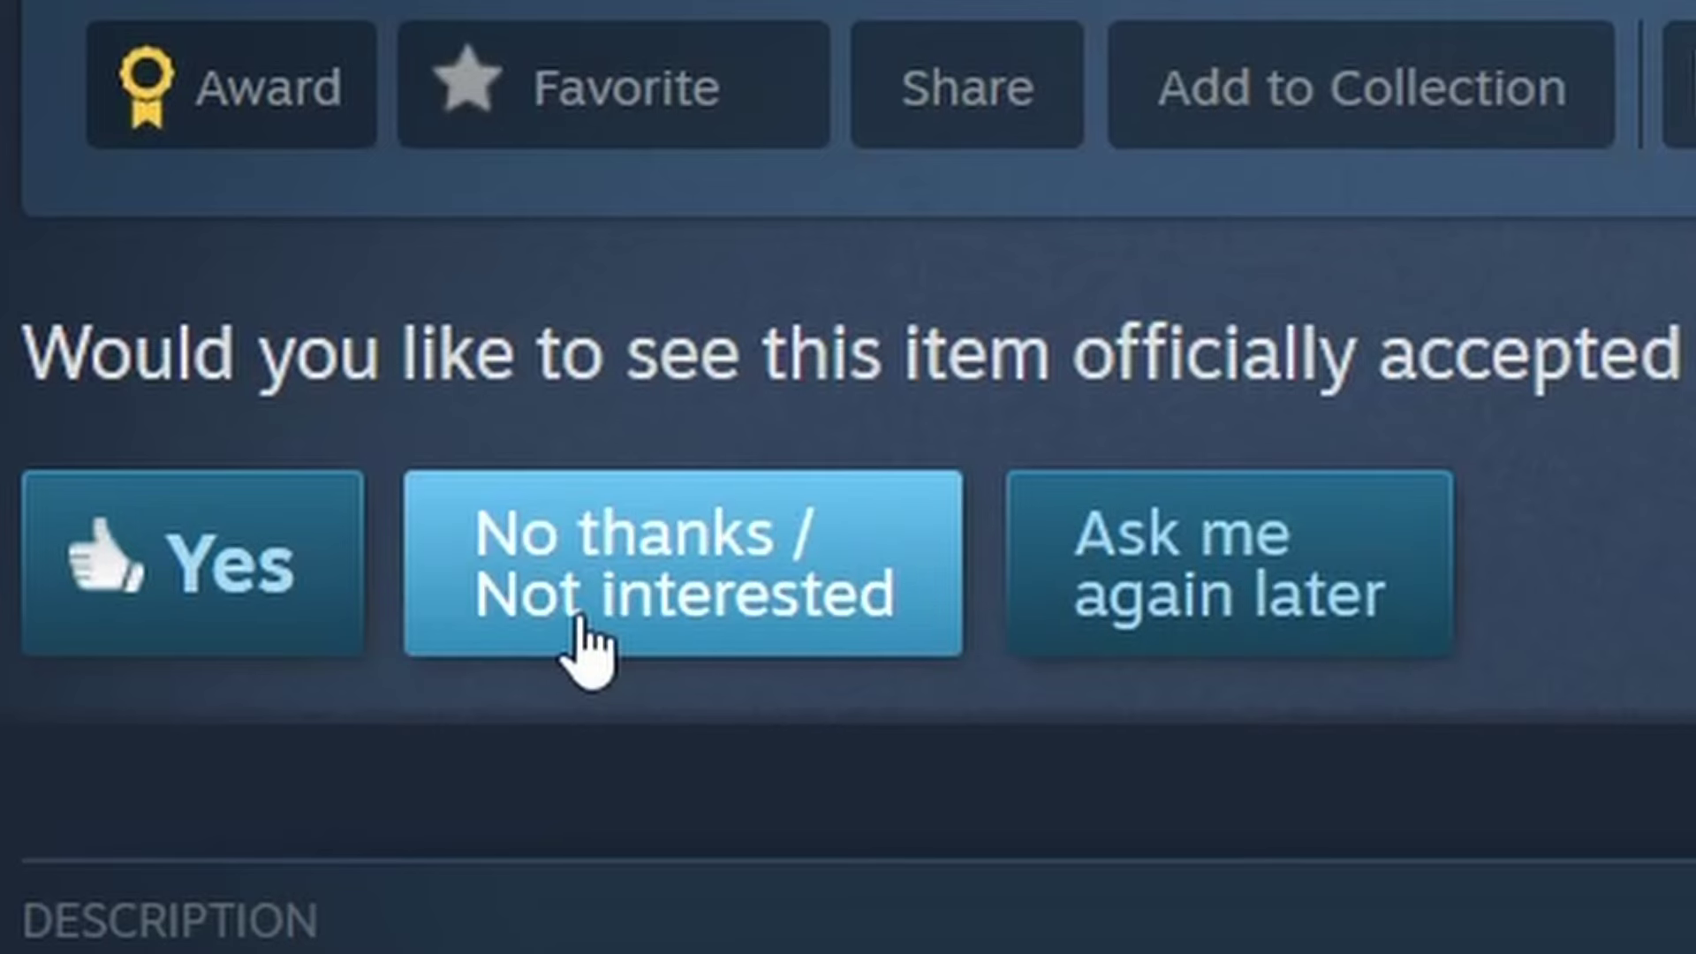
Step: Vote Yes on having the workshop item officially accepted
left_click(265, 623)
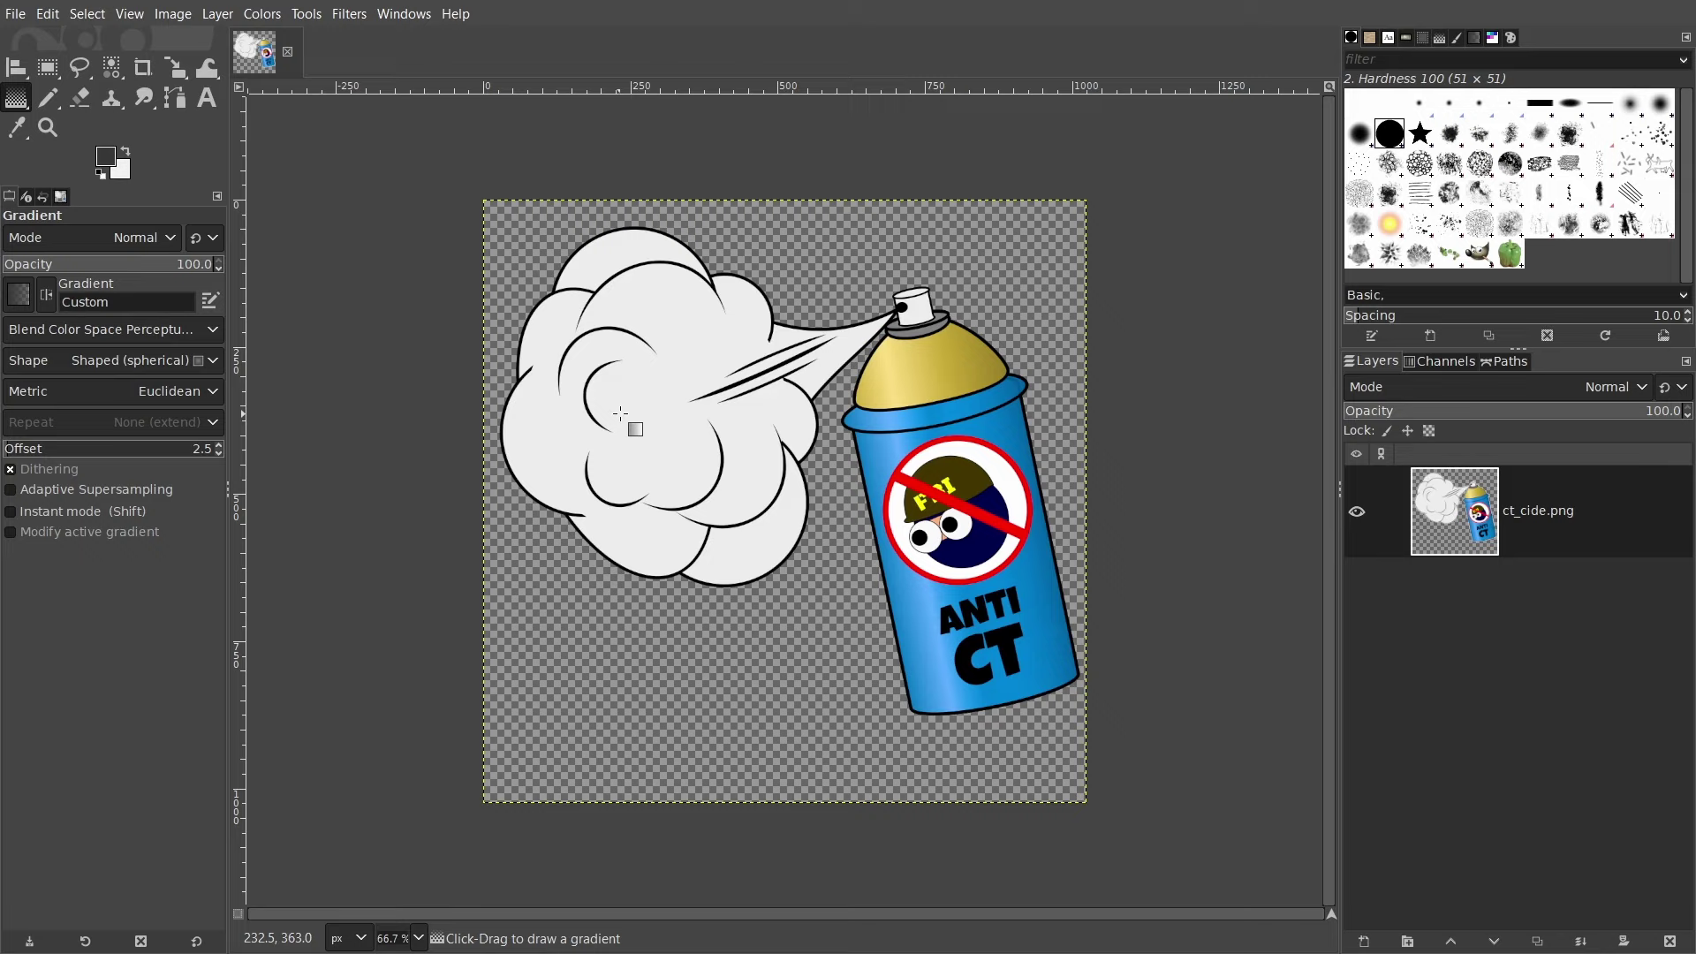
Step: Sample the cloud's white, select the cloud by colour, and apply a spherical fade-to-transparent gradient
left_click(20, 130)
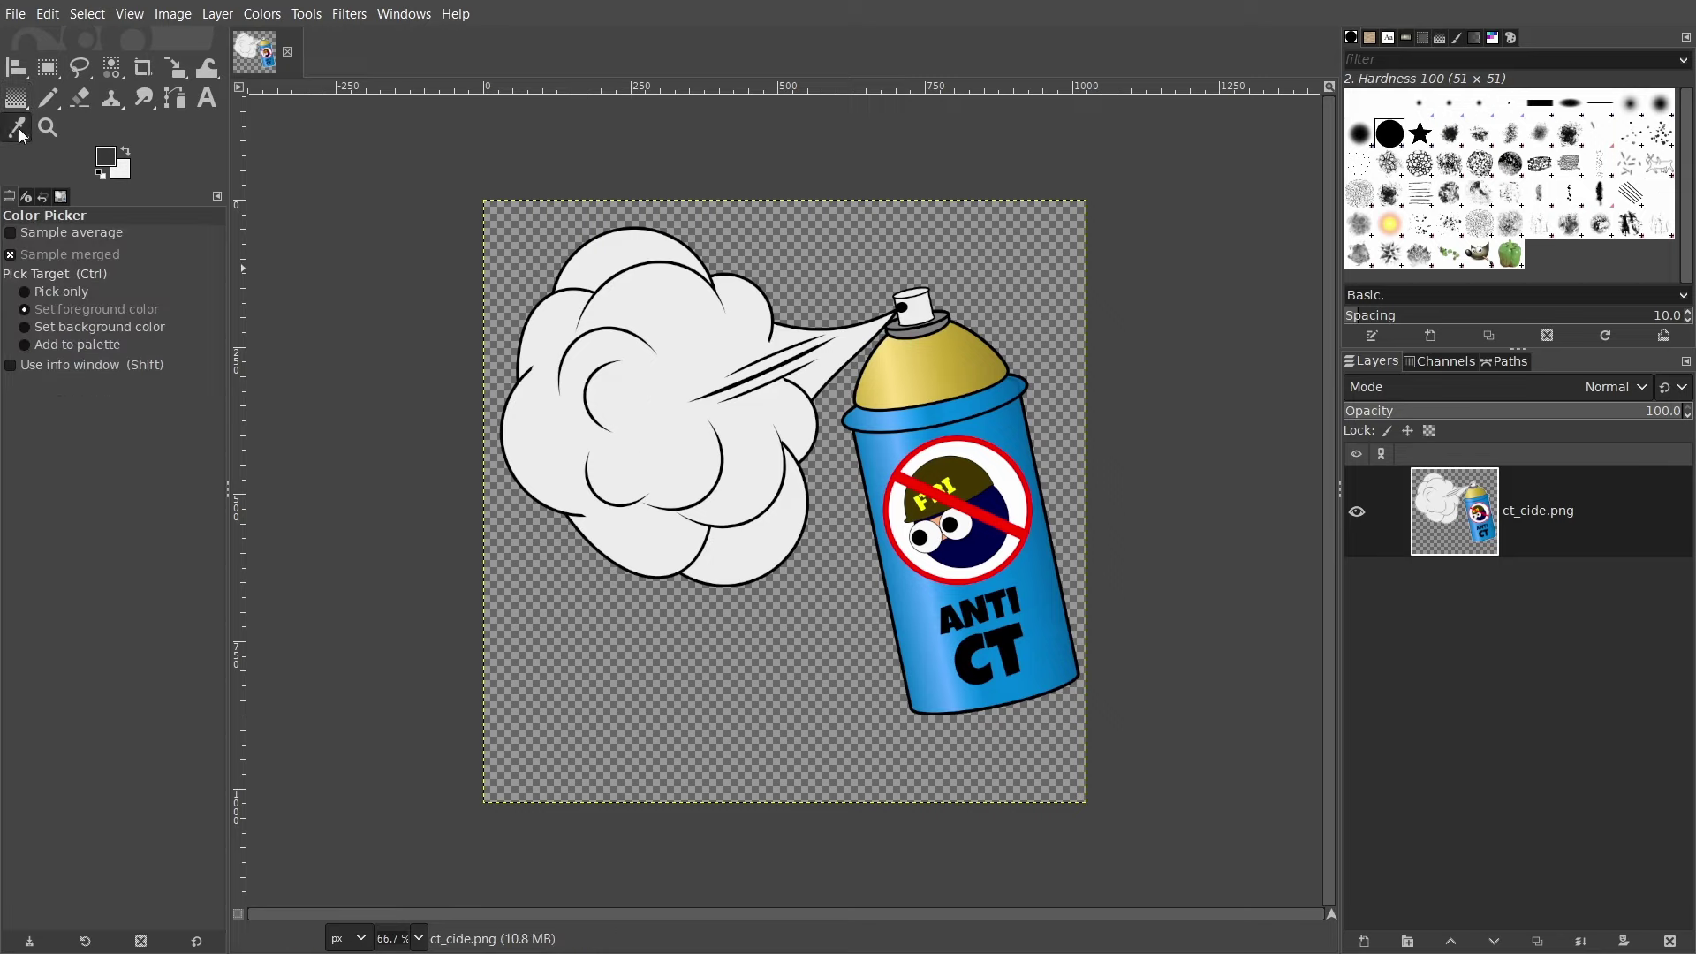
left_click(642, 378)
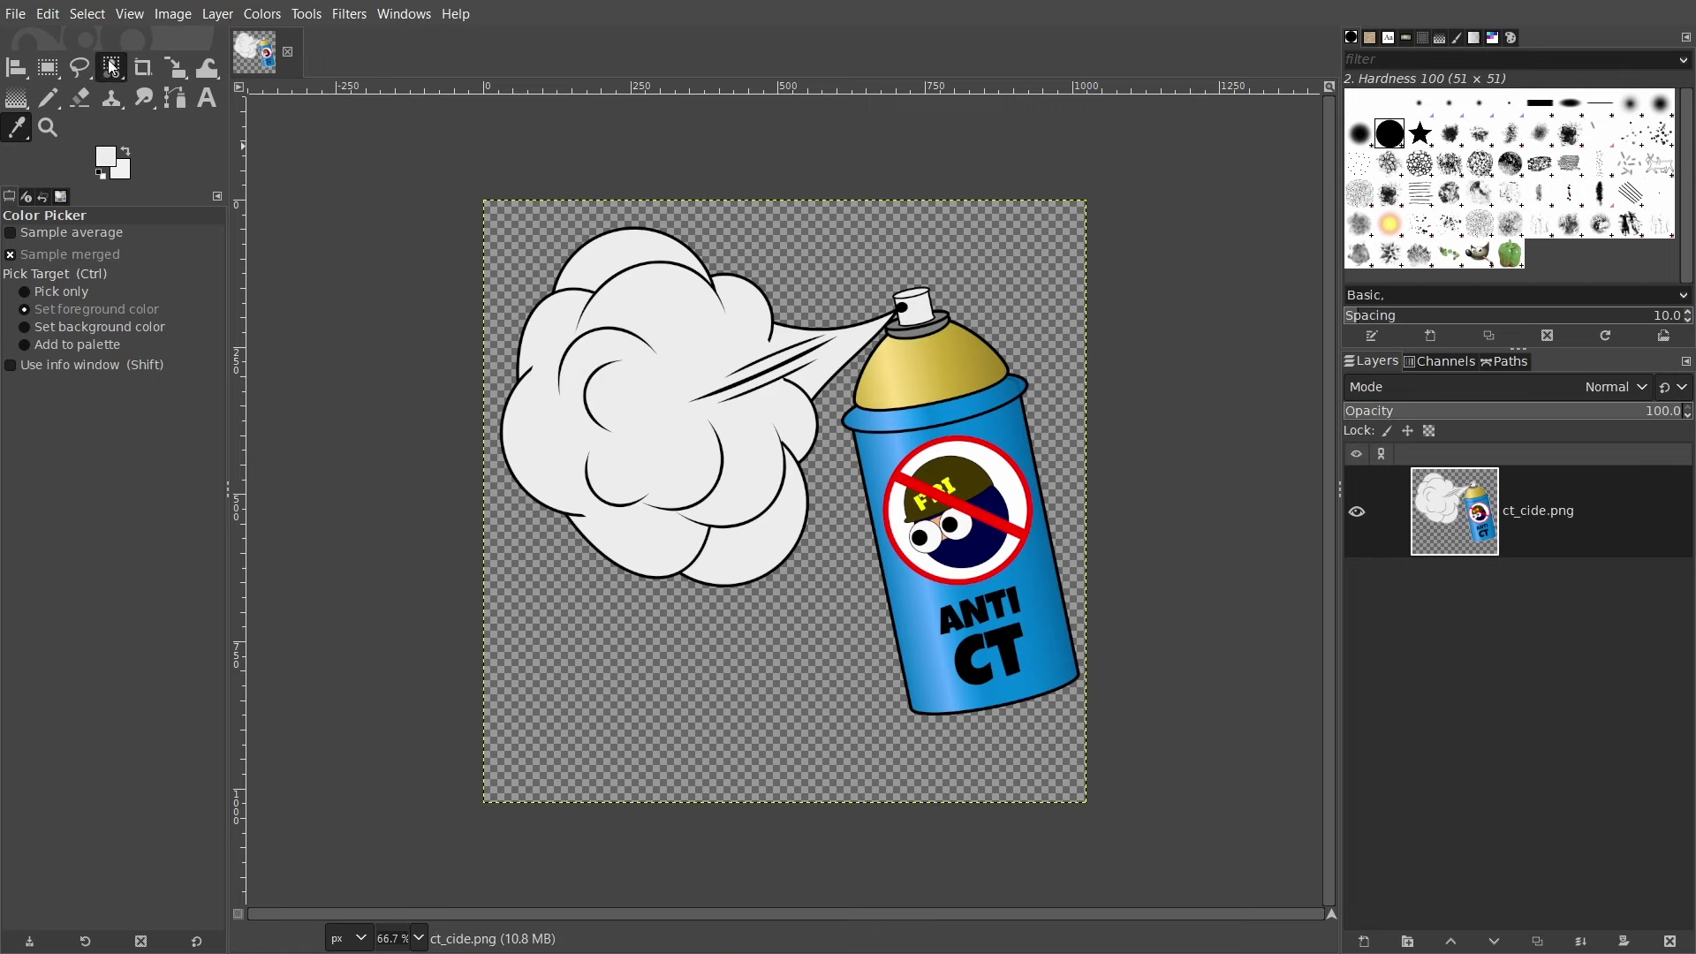
left_click(112, 66)
left_click(641, 392)
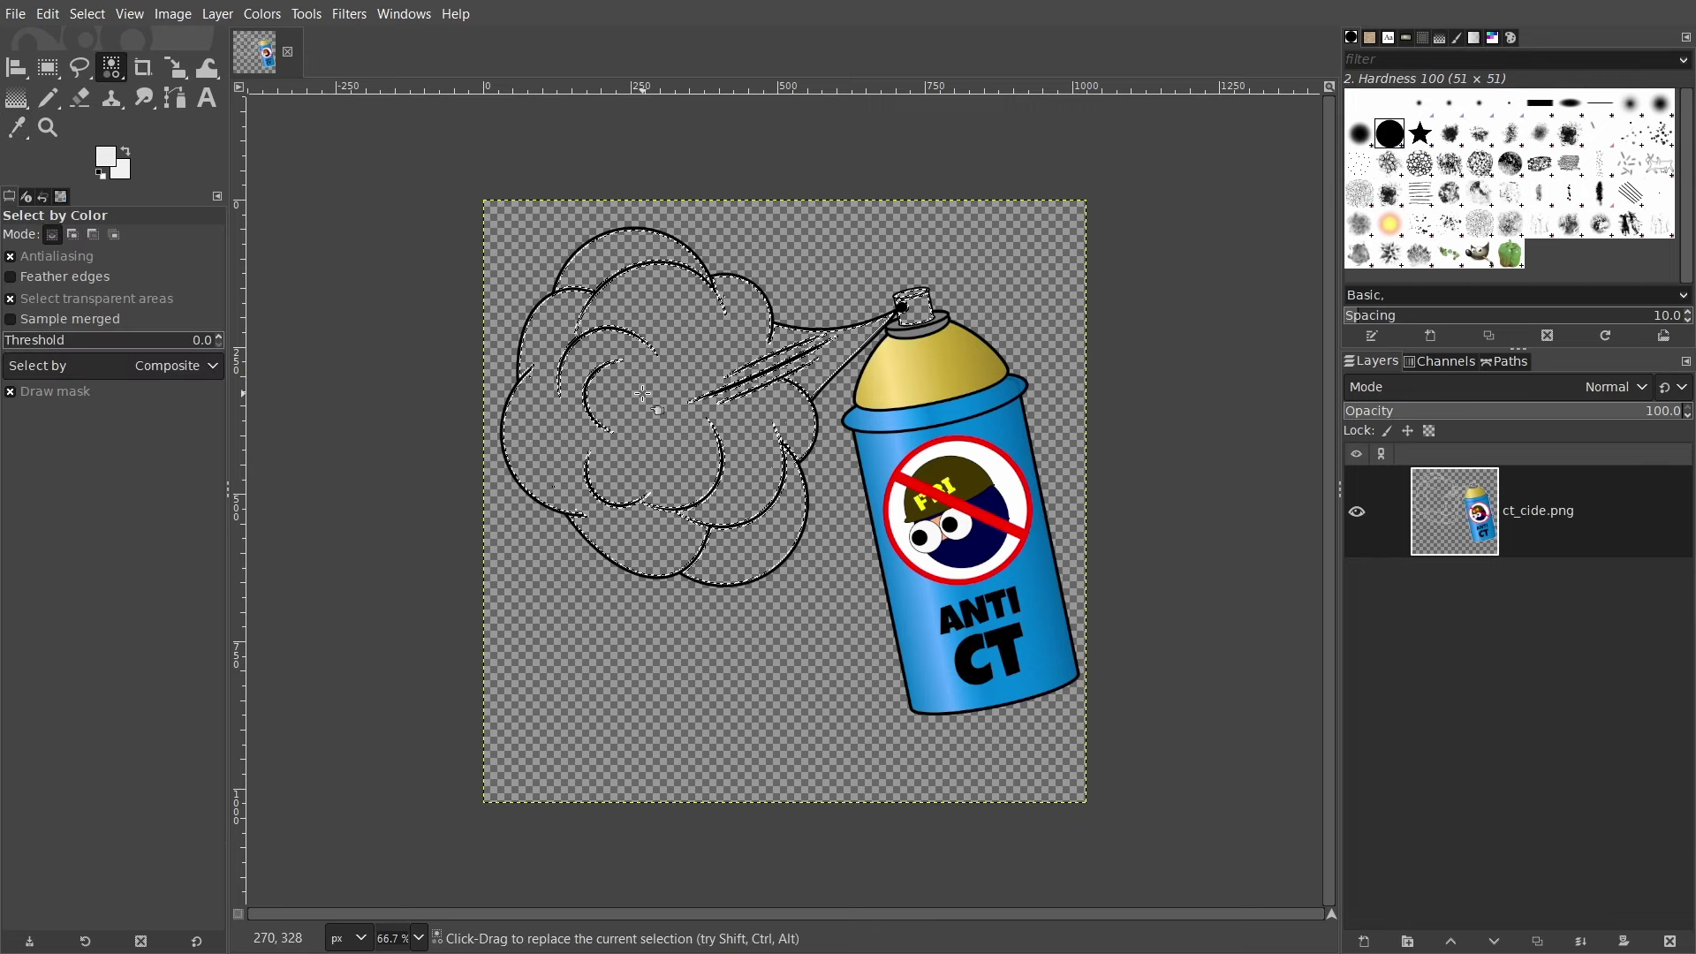
left_click(16, 97)
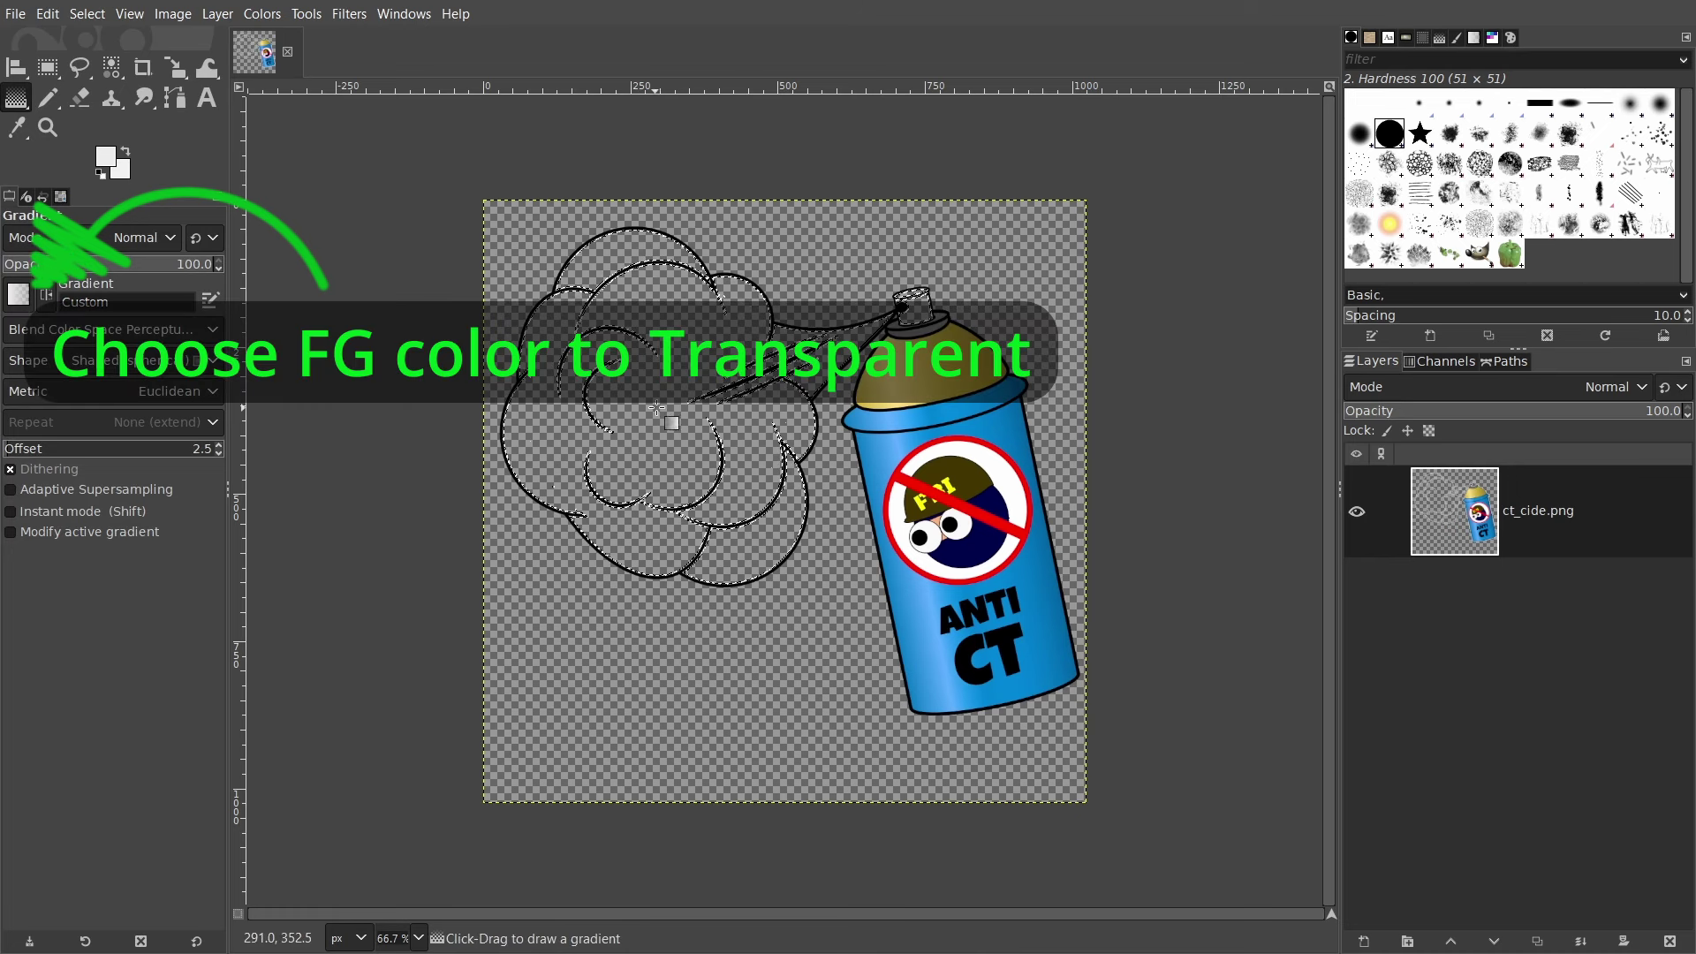
left_click_drag(657, 409, 618, 650)
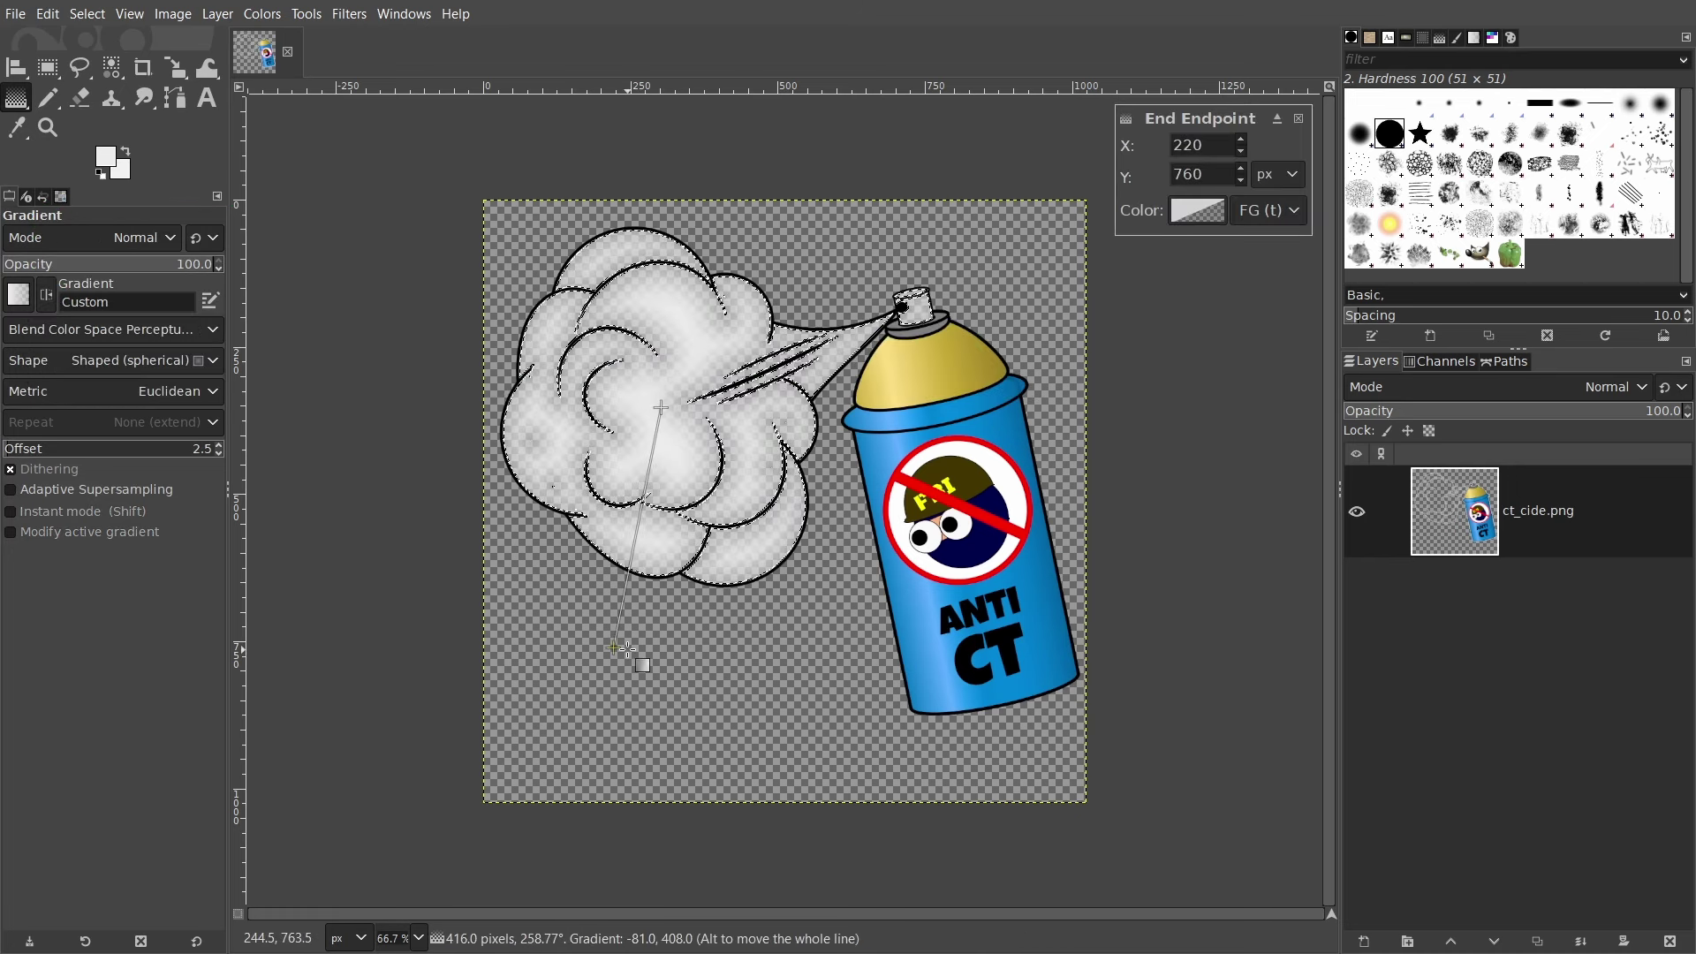
key("Return")
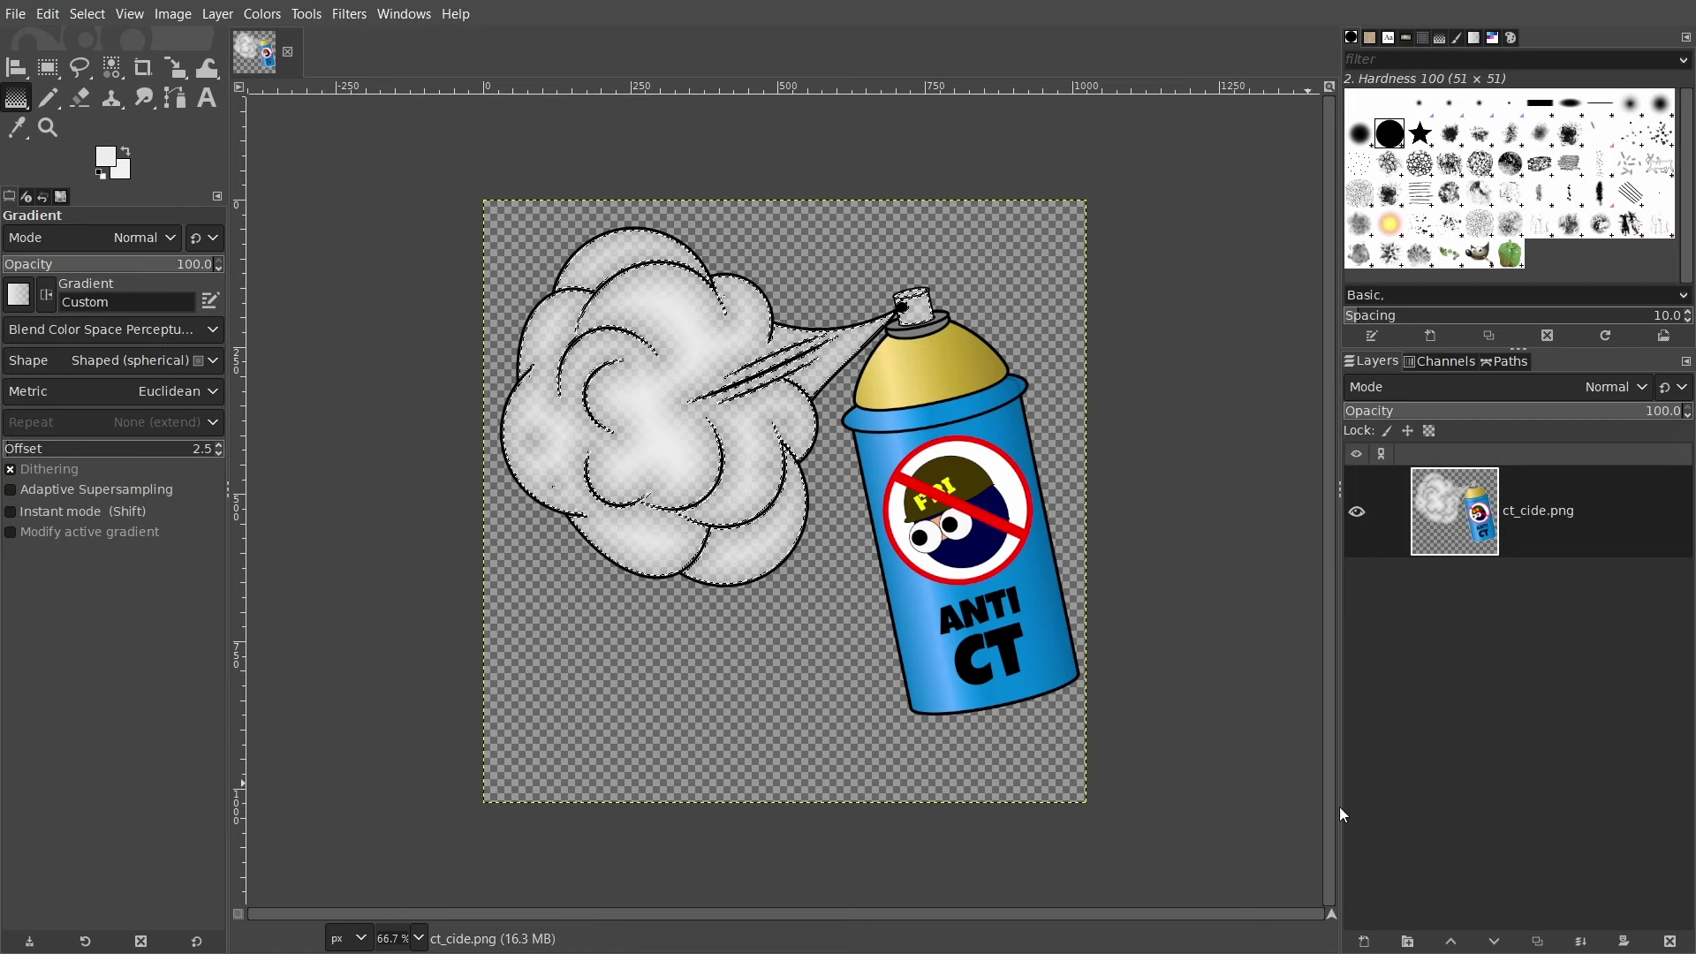
Step: Duplicate the spray can layer, rename the original 'No Drips', and deselect on the copy
left_click(1536, 940)
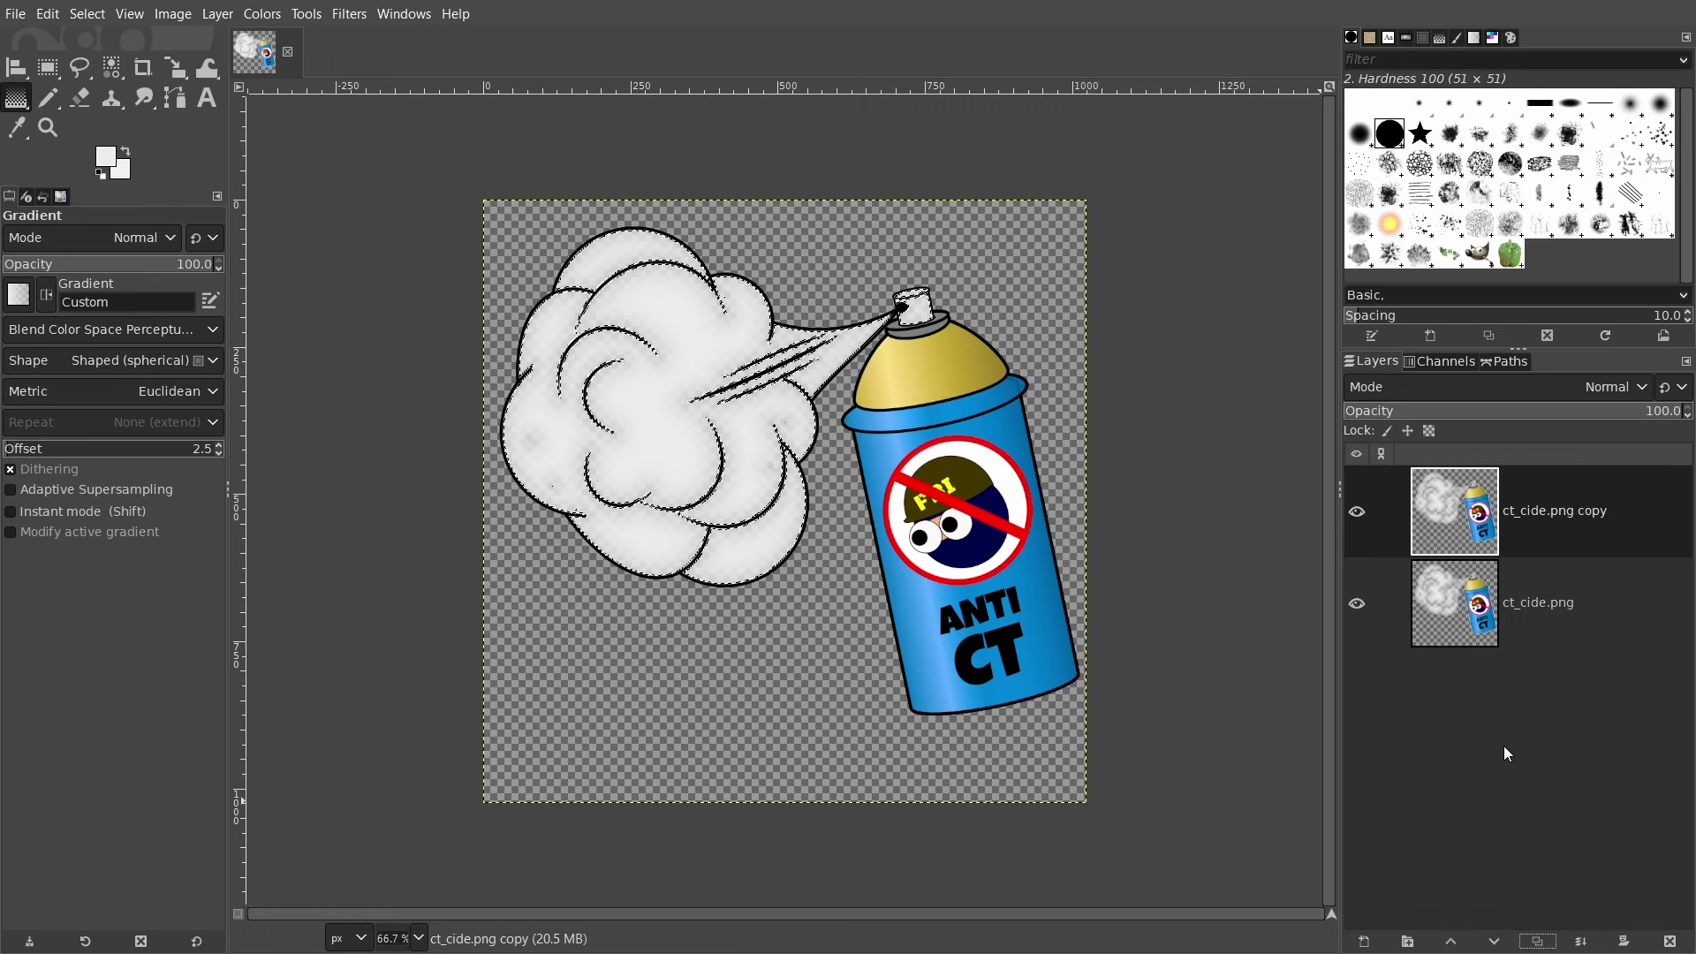
double_click(1554, 603)
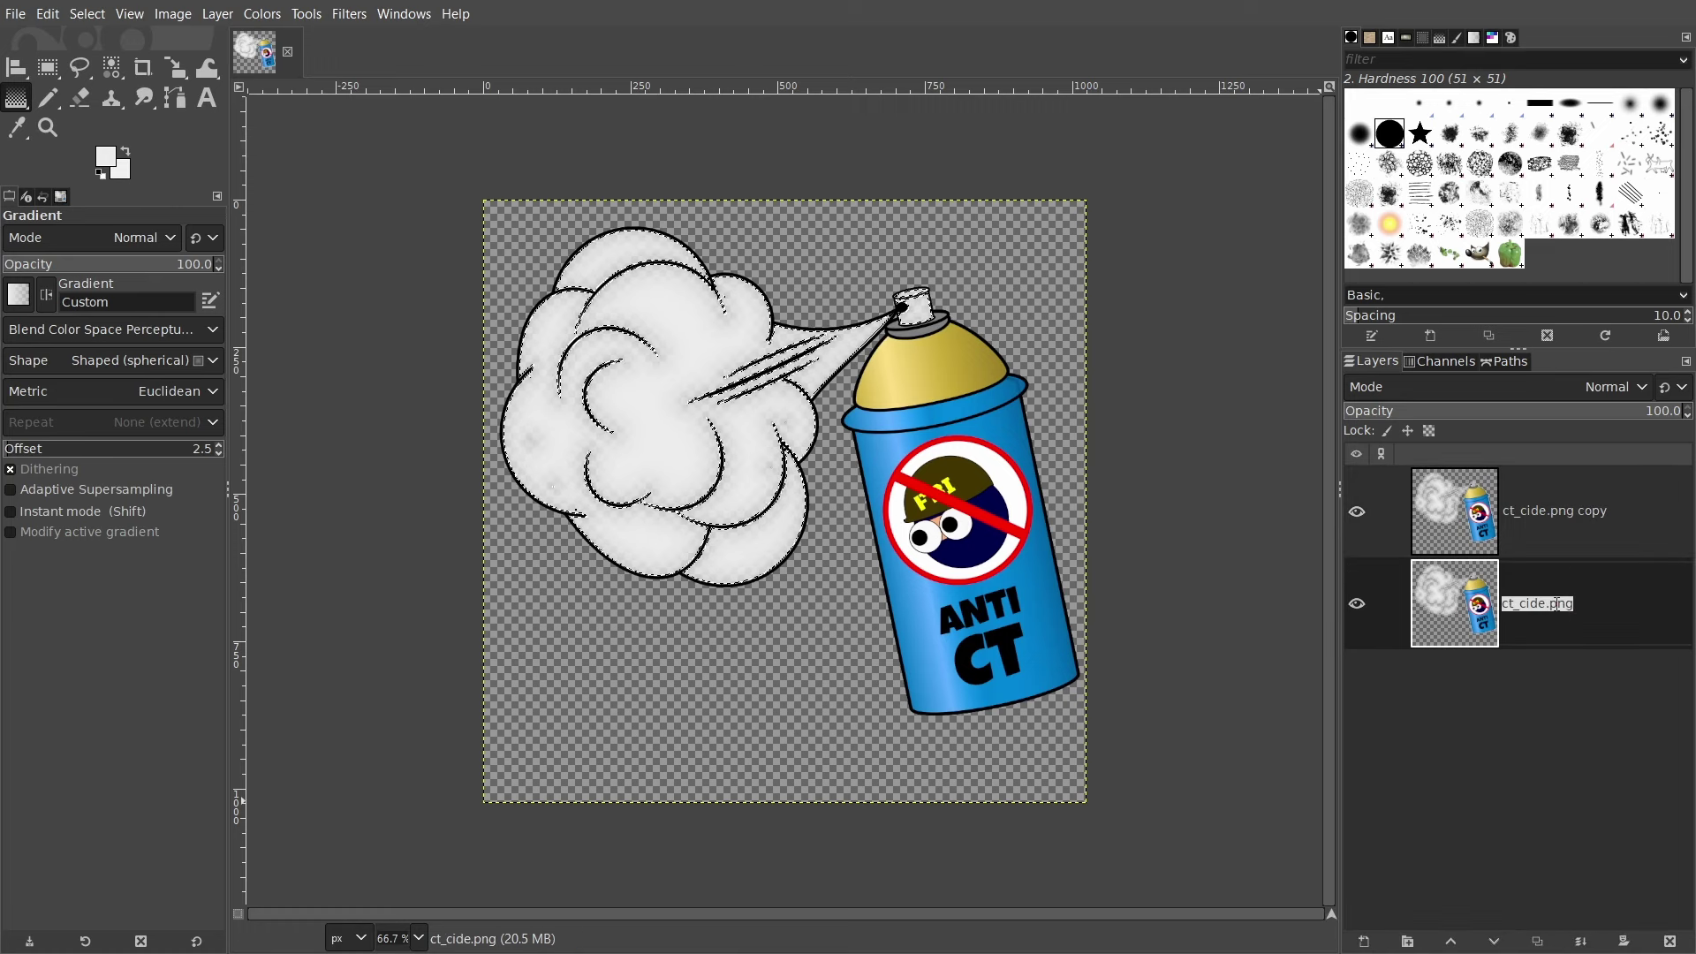
type("No Drips")
key("Return")
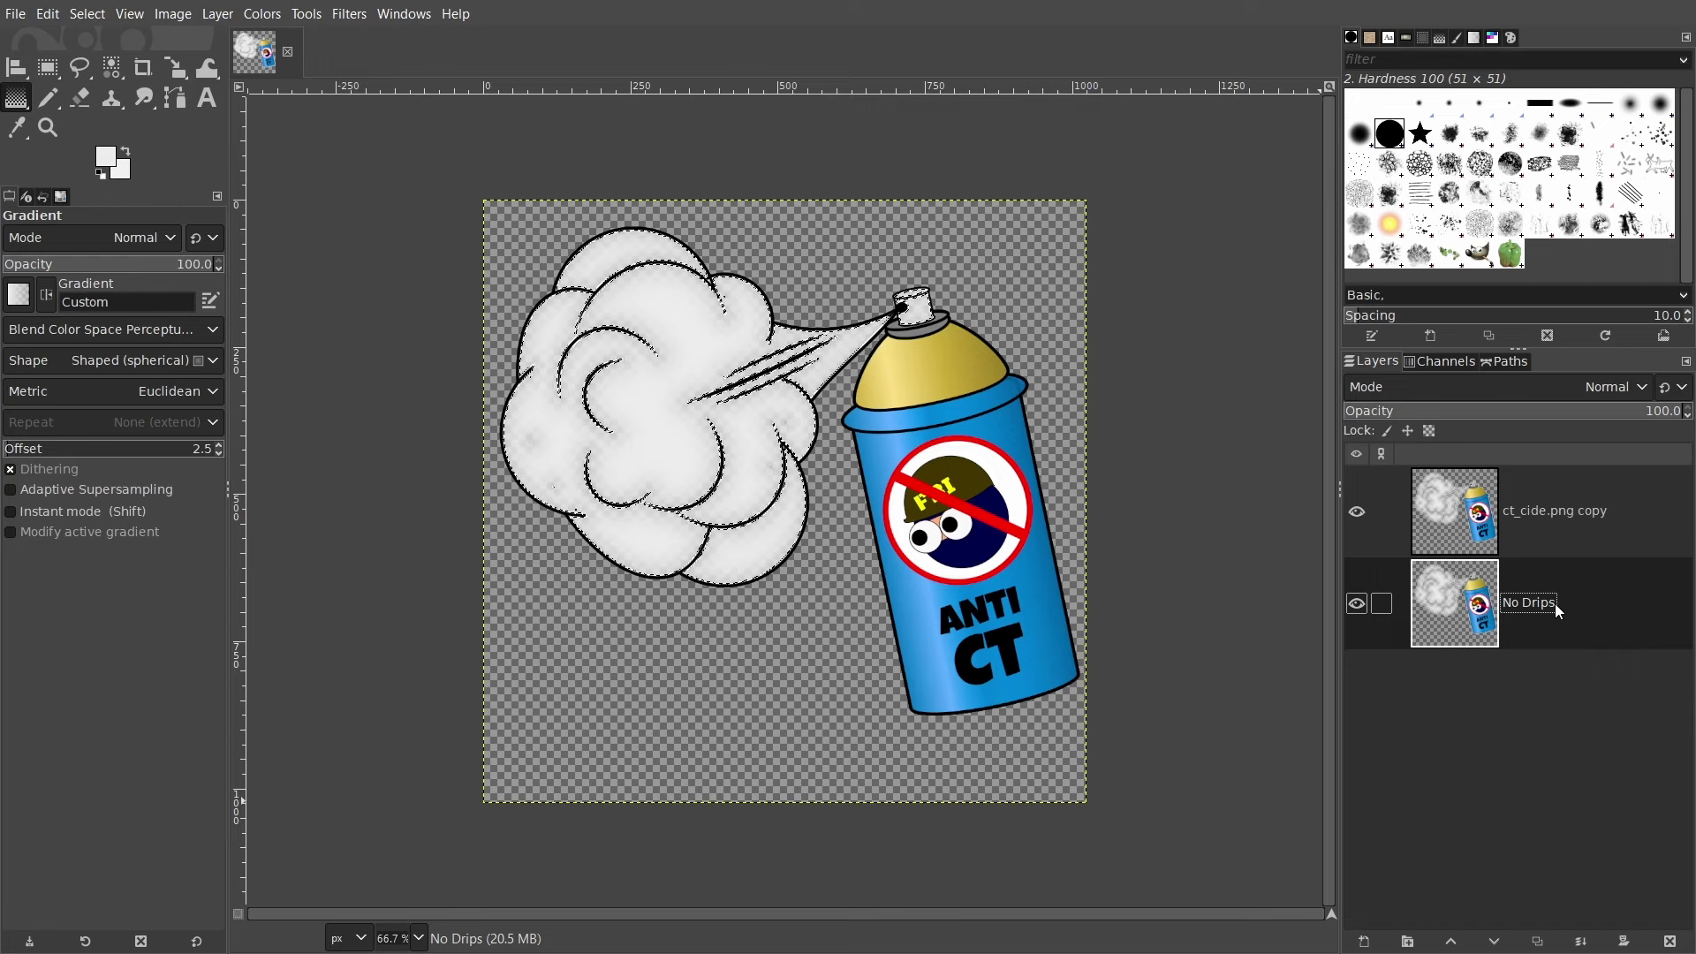
left_click(1565, 515)
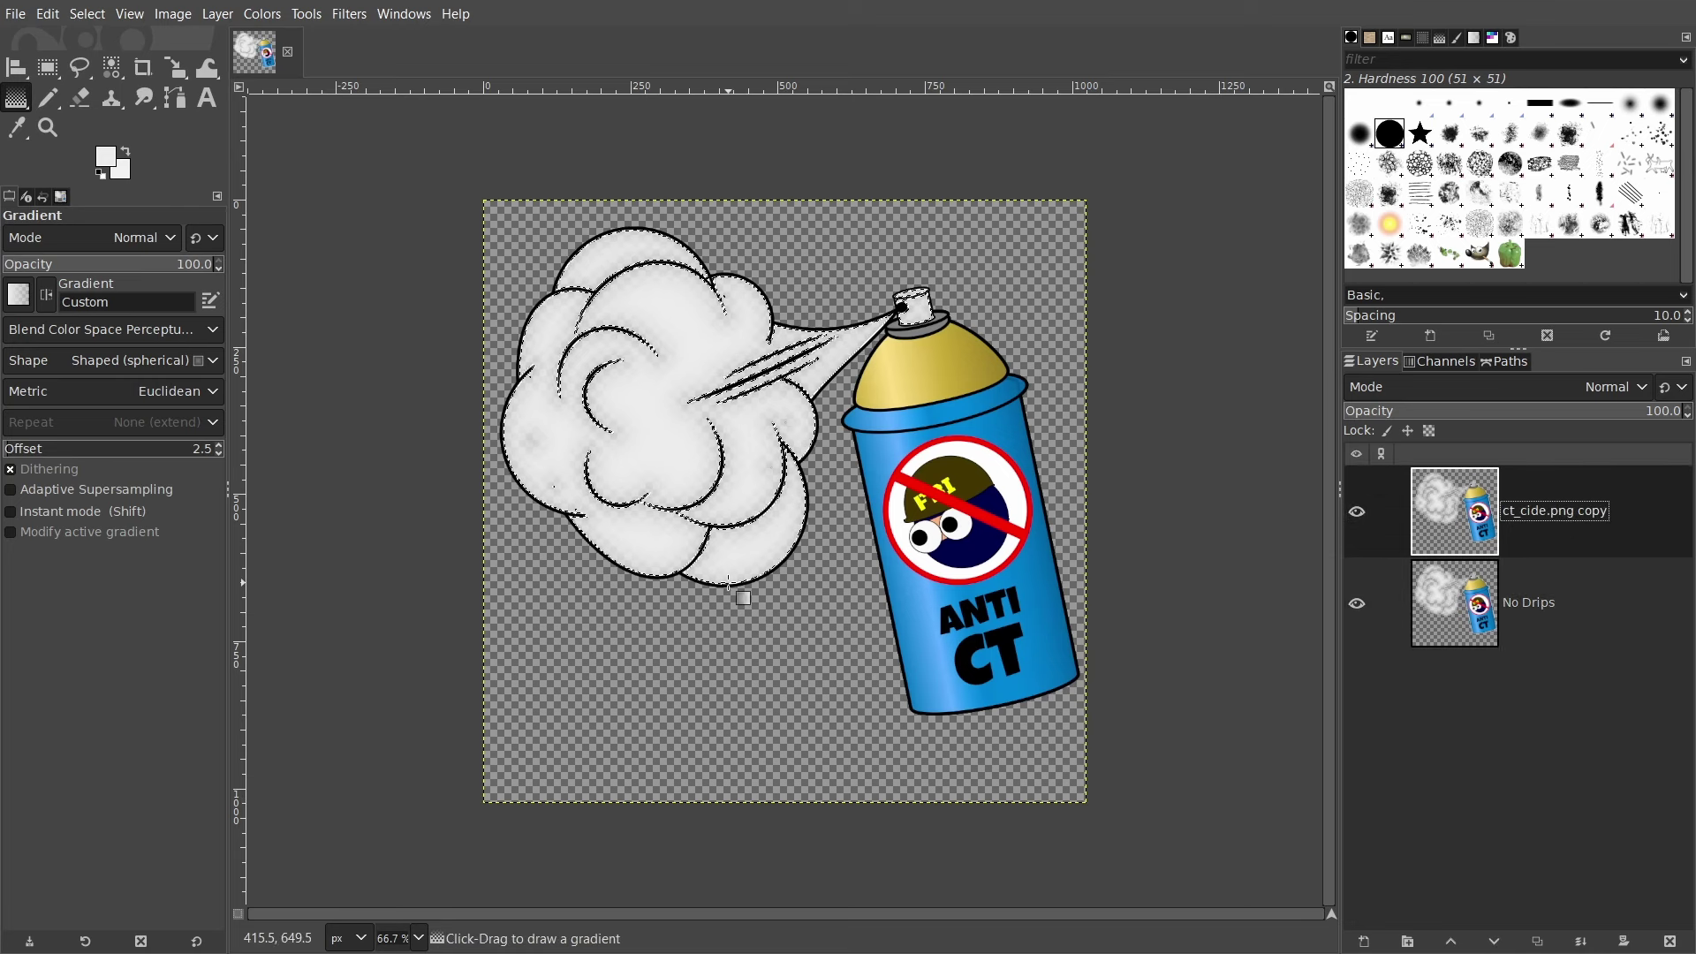
key("shift+ctrl+a")
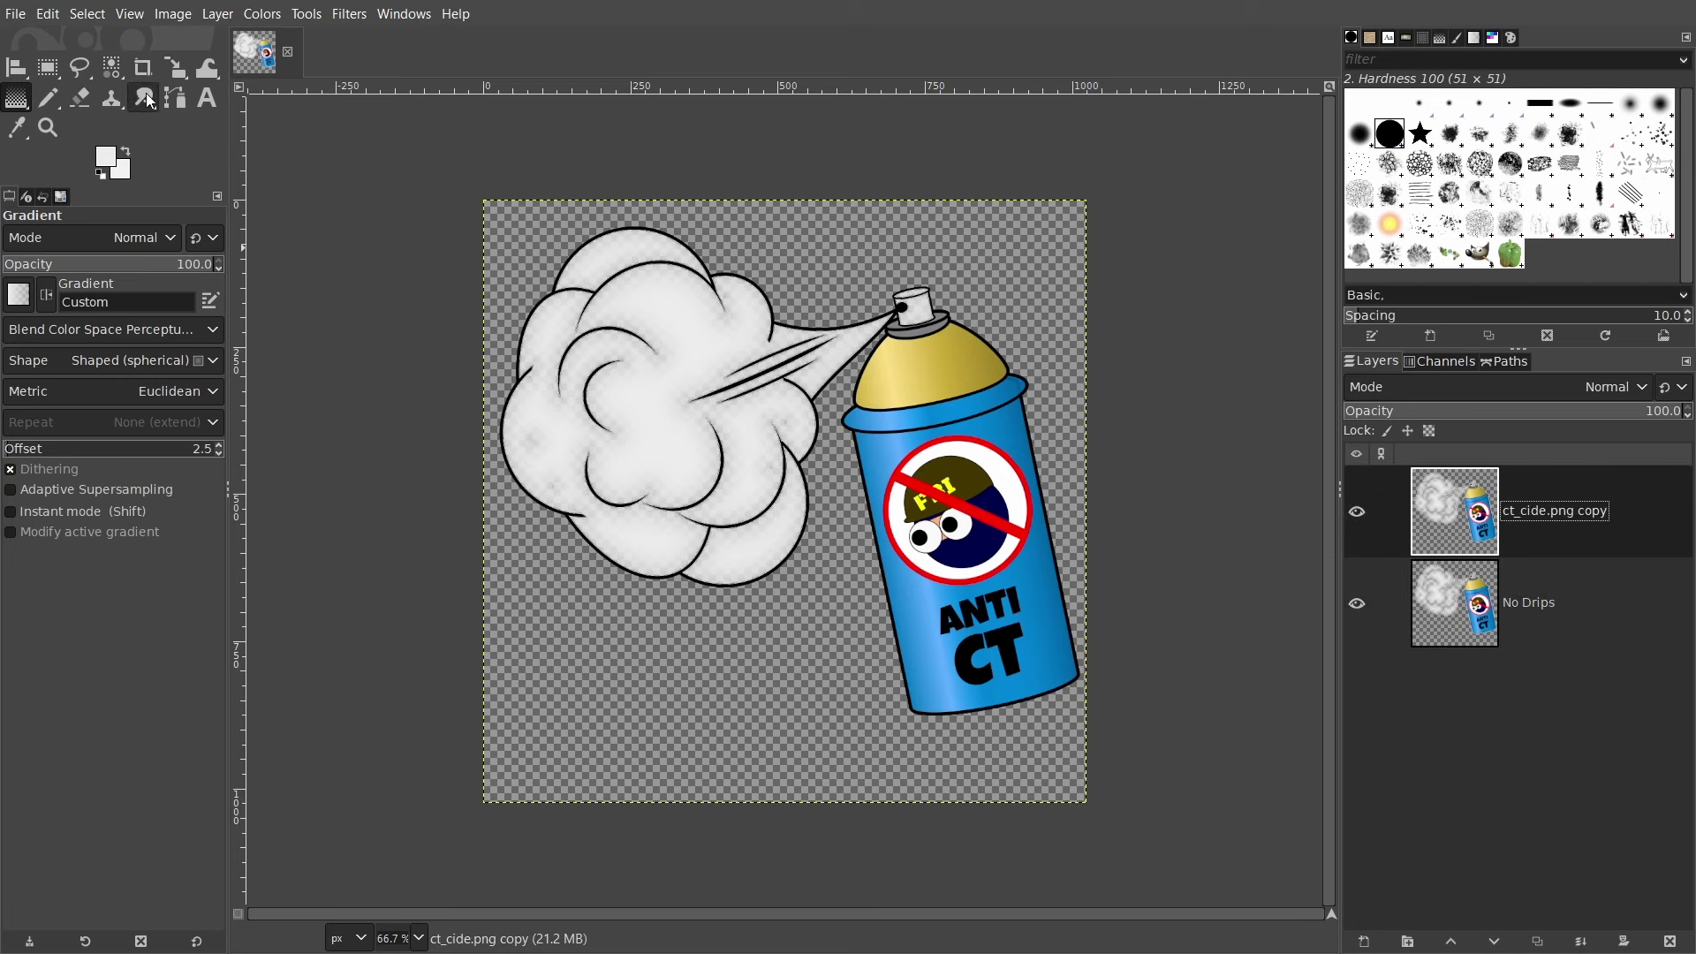
Step: Smudge six drips down from the can's bottom outline with a size 10 brush
left_click(144, 99)
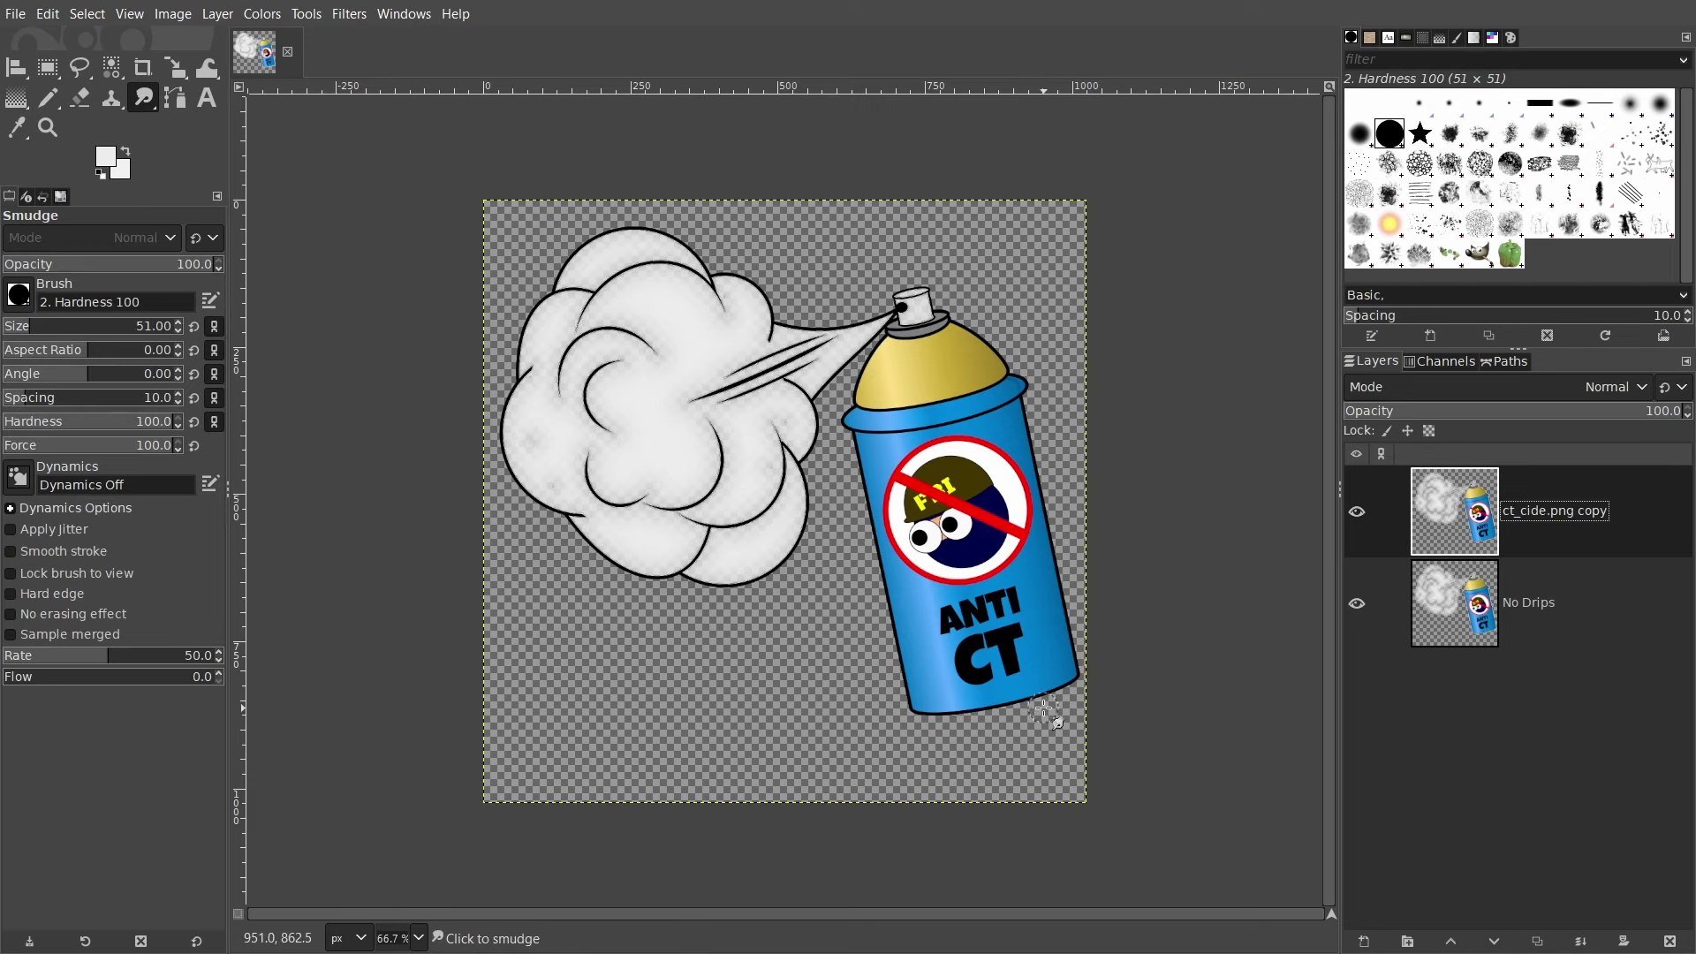
scroll(1047, 717, "up", 2, "ctrl")
scroll(1060, 711, "up", 2, "ctrl")
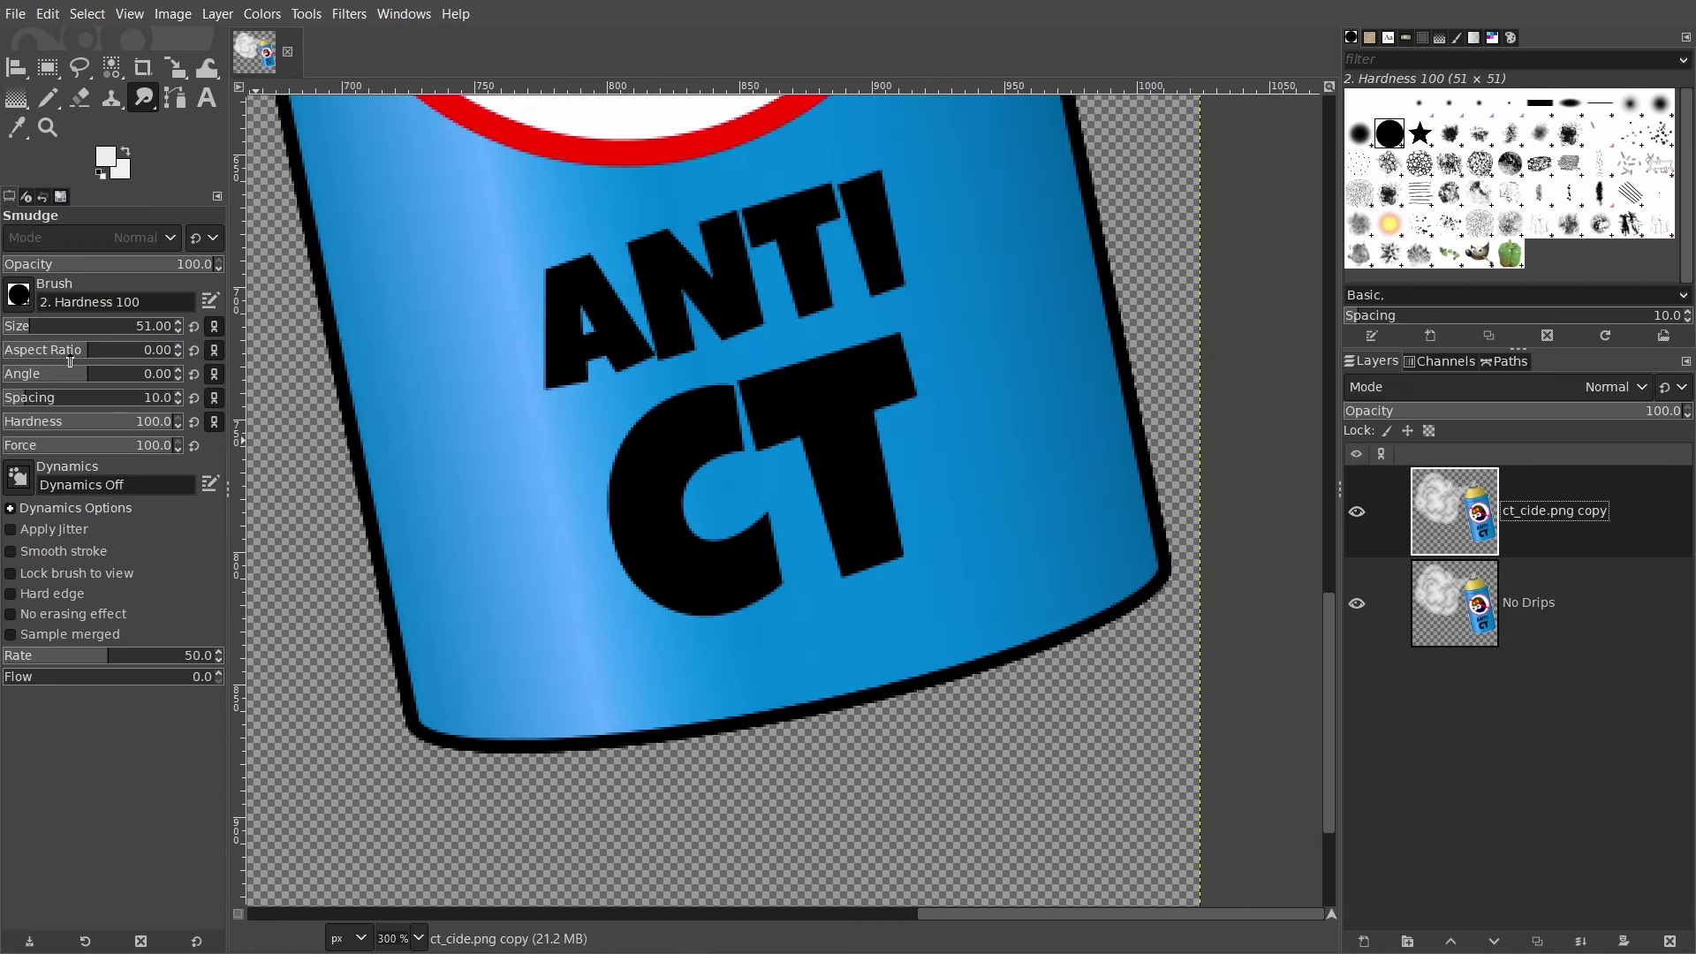
left_click(19, 328)
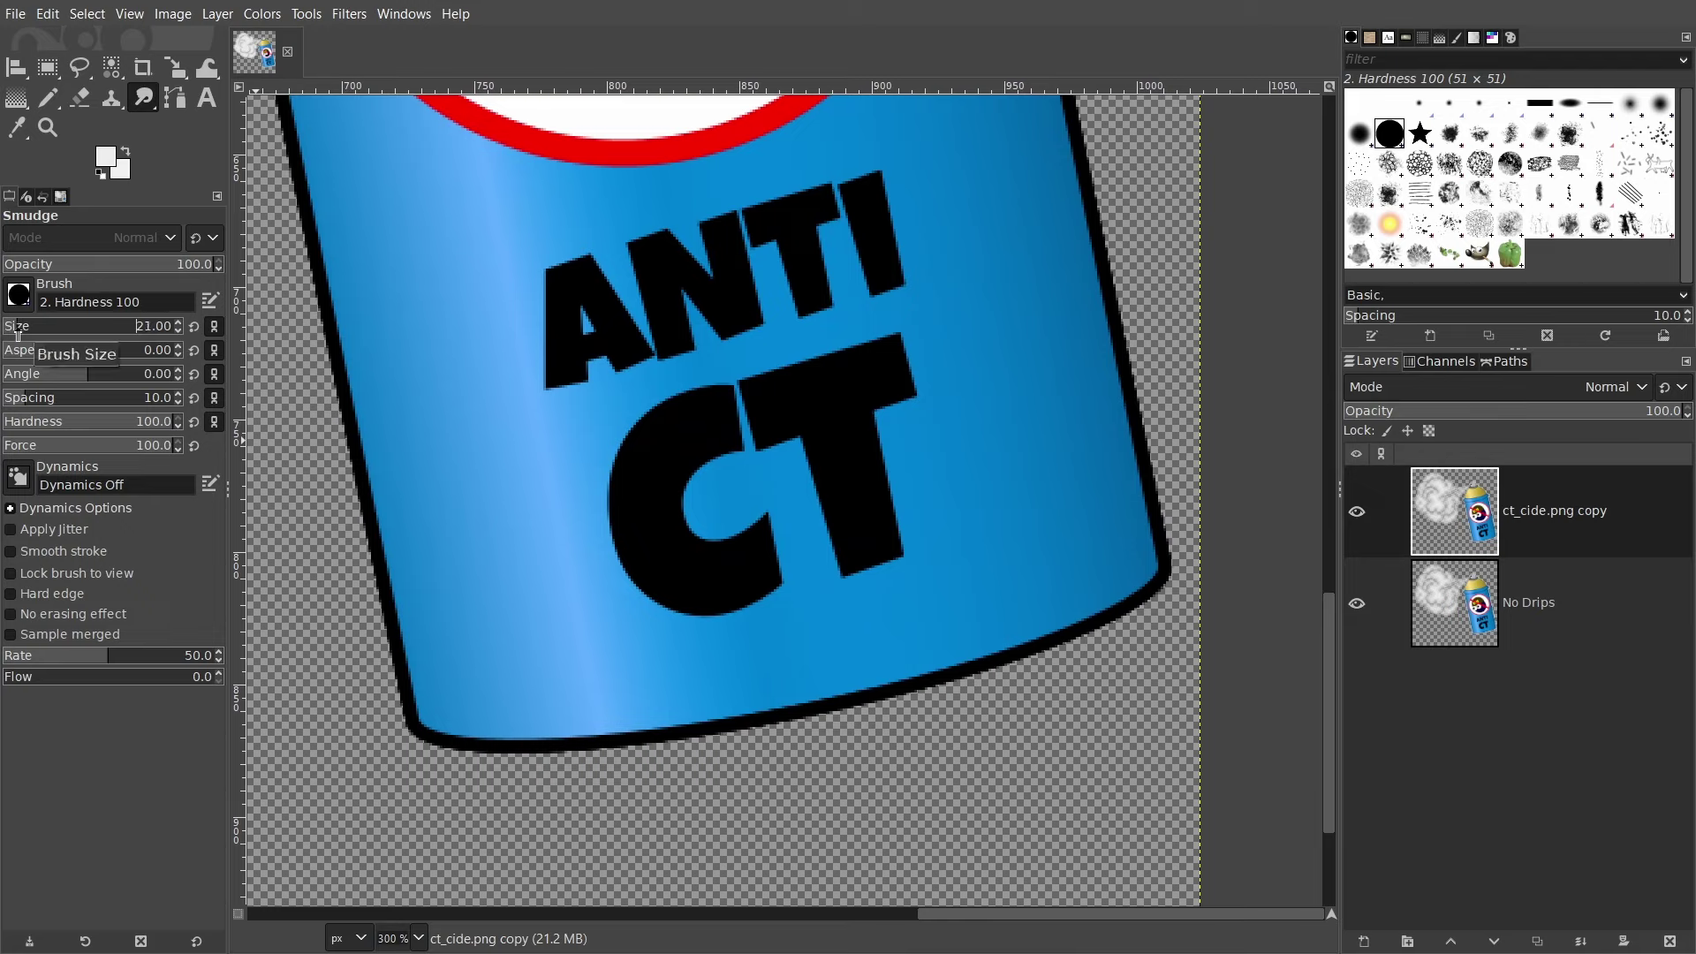
left_click(16, 328)
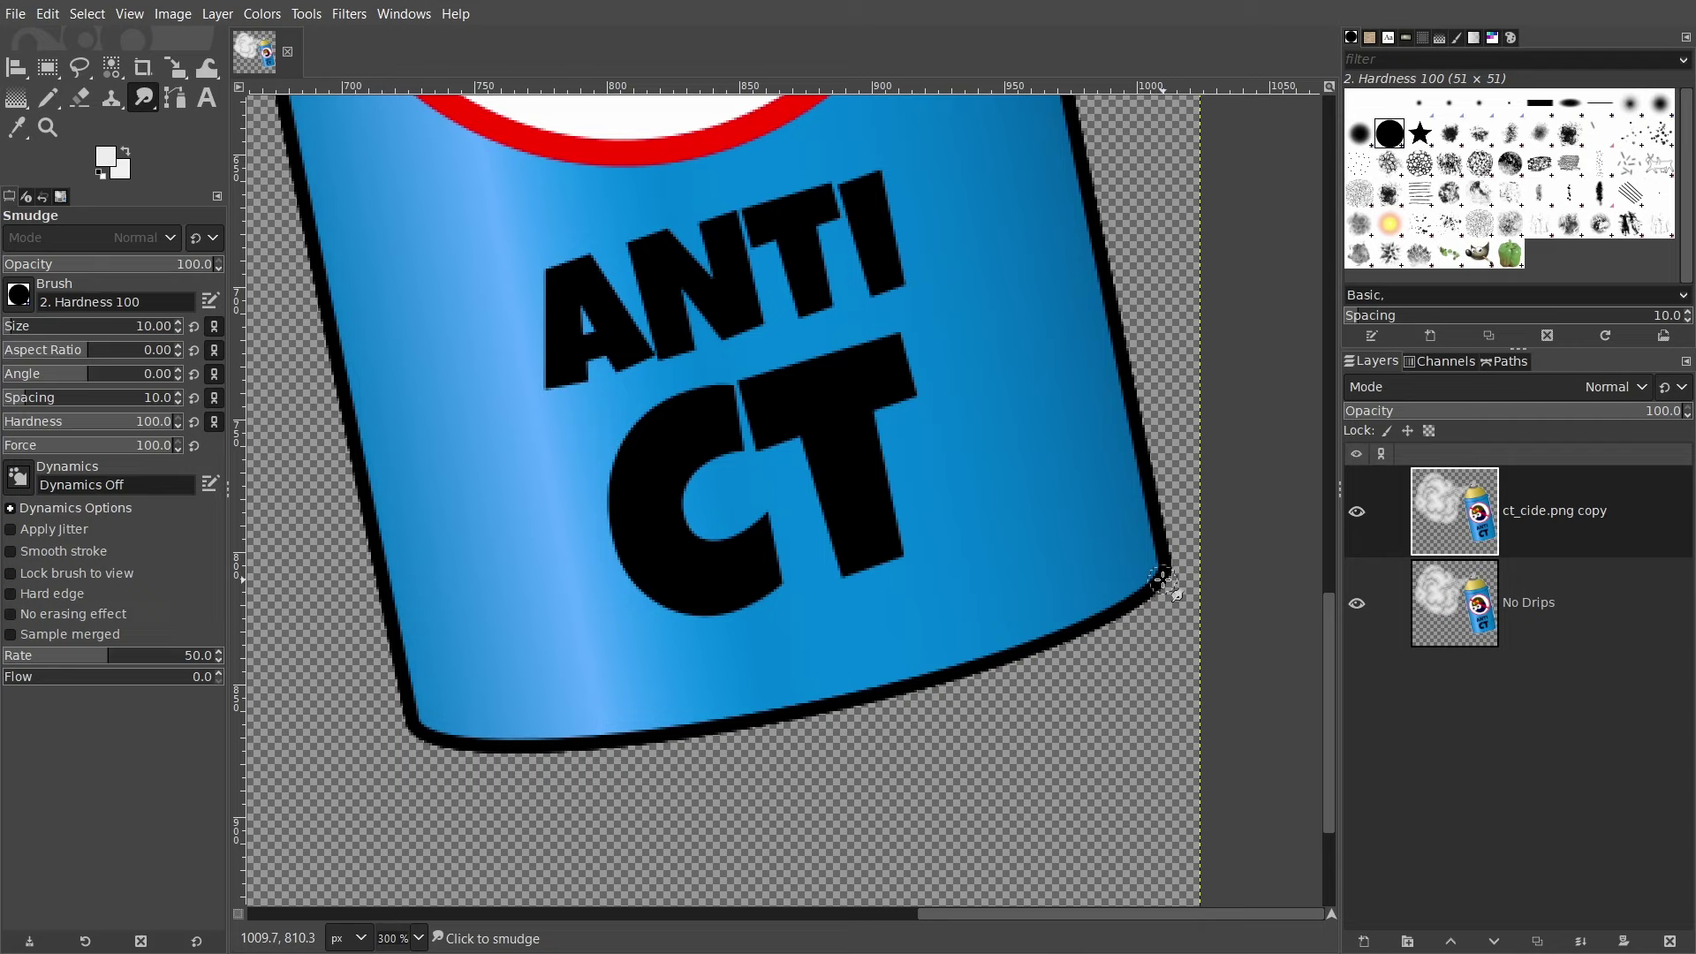
mouse_move(1160, 579)
left_mouse_down()
mouse_move(1184, 692)
mouse_move(1162, 662)
mouse_move(1166, 723)
left_mouse_up()
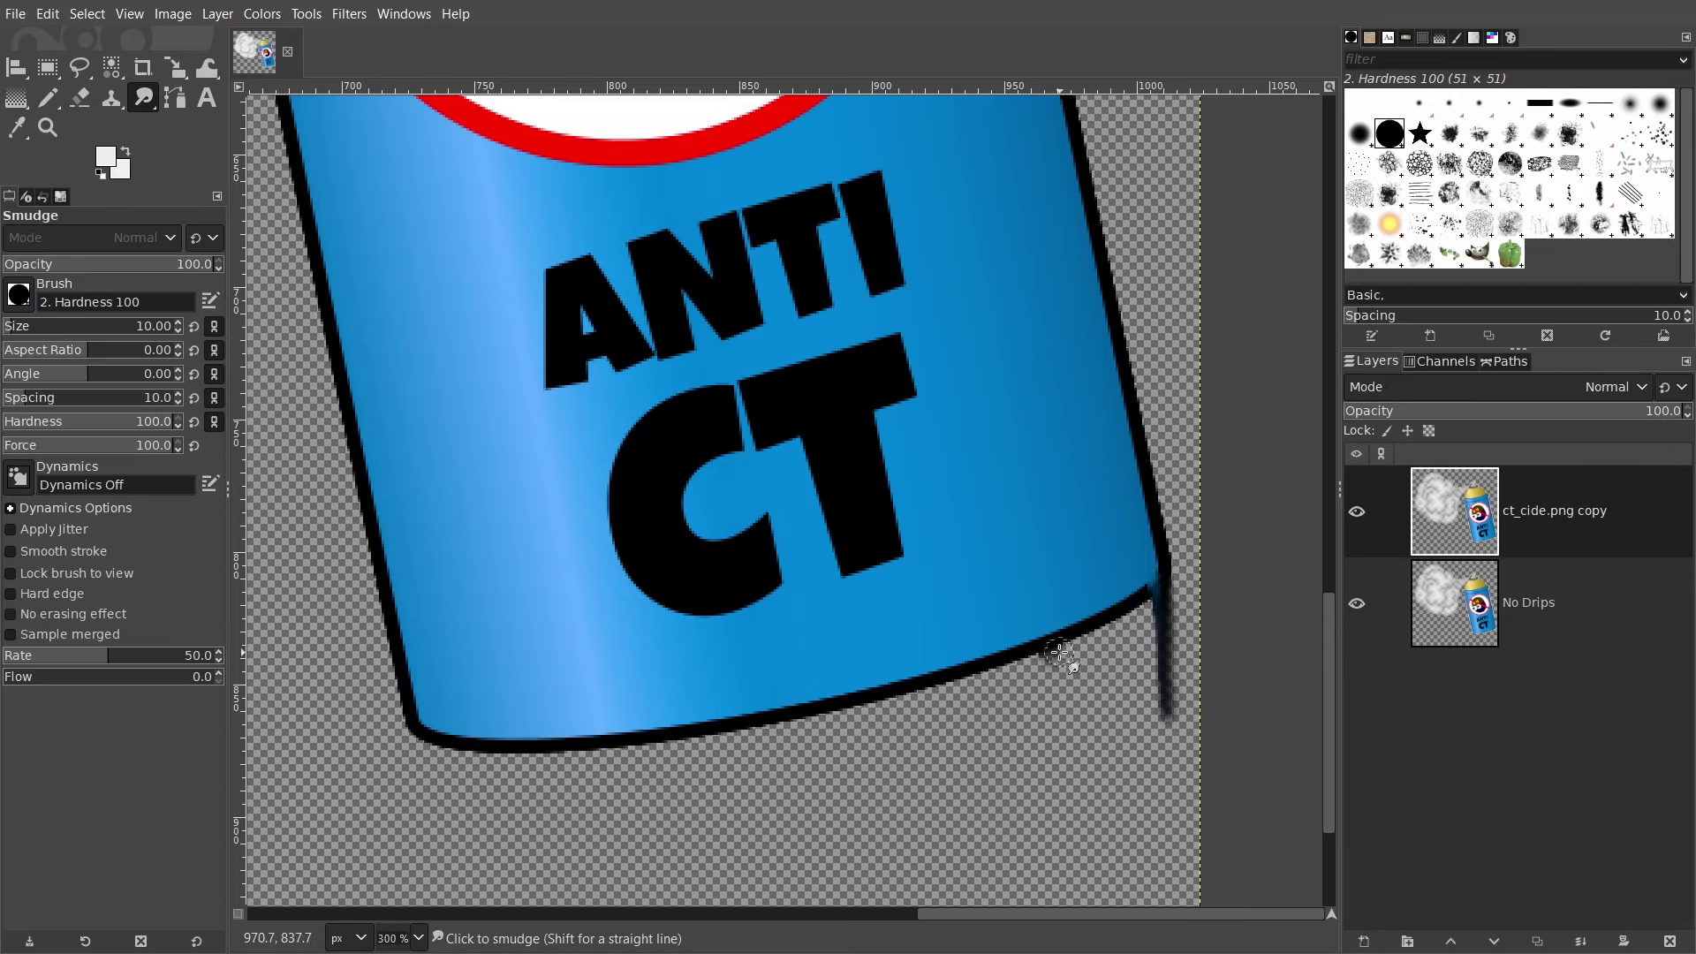
left_click_drag(1060, 650, 1065, 719)
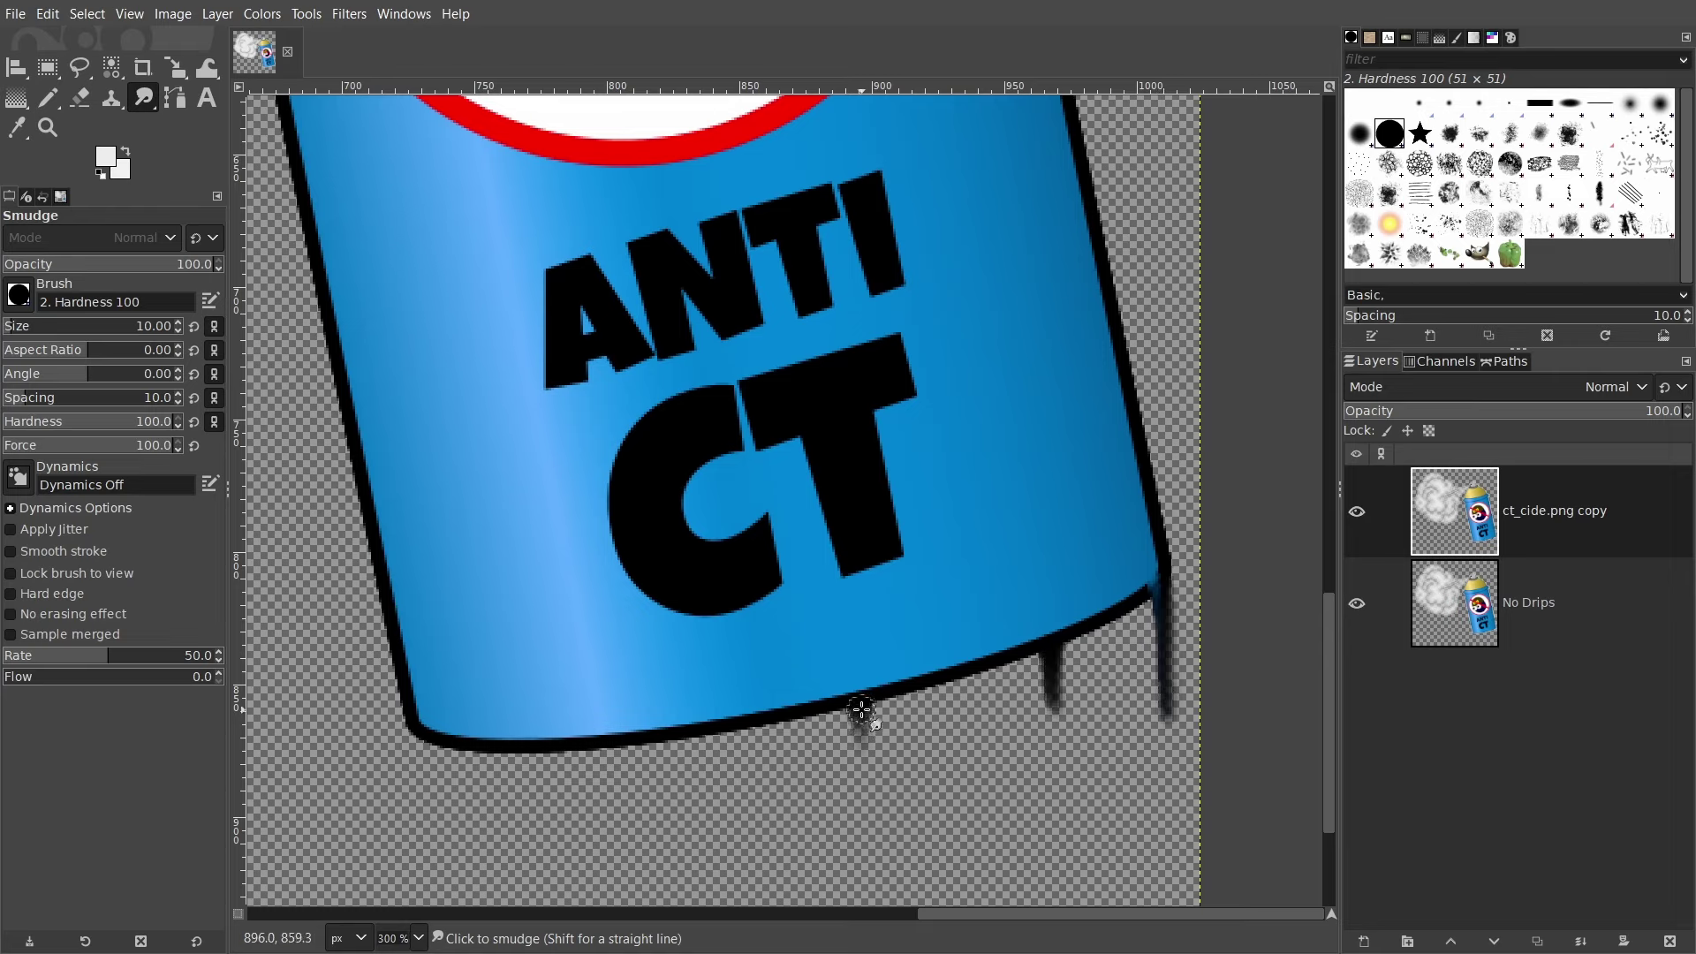
left_click_drag(862, 708, 864, 837)
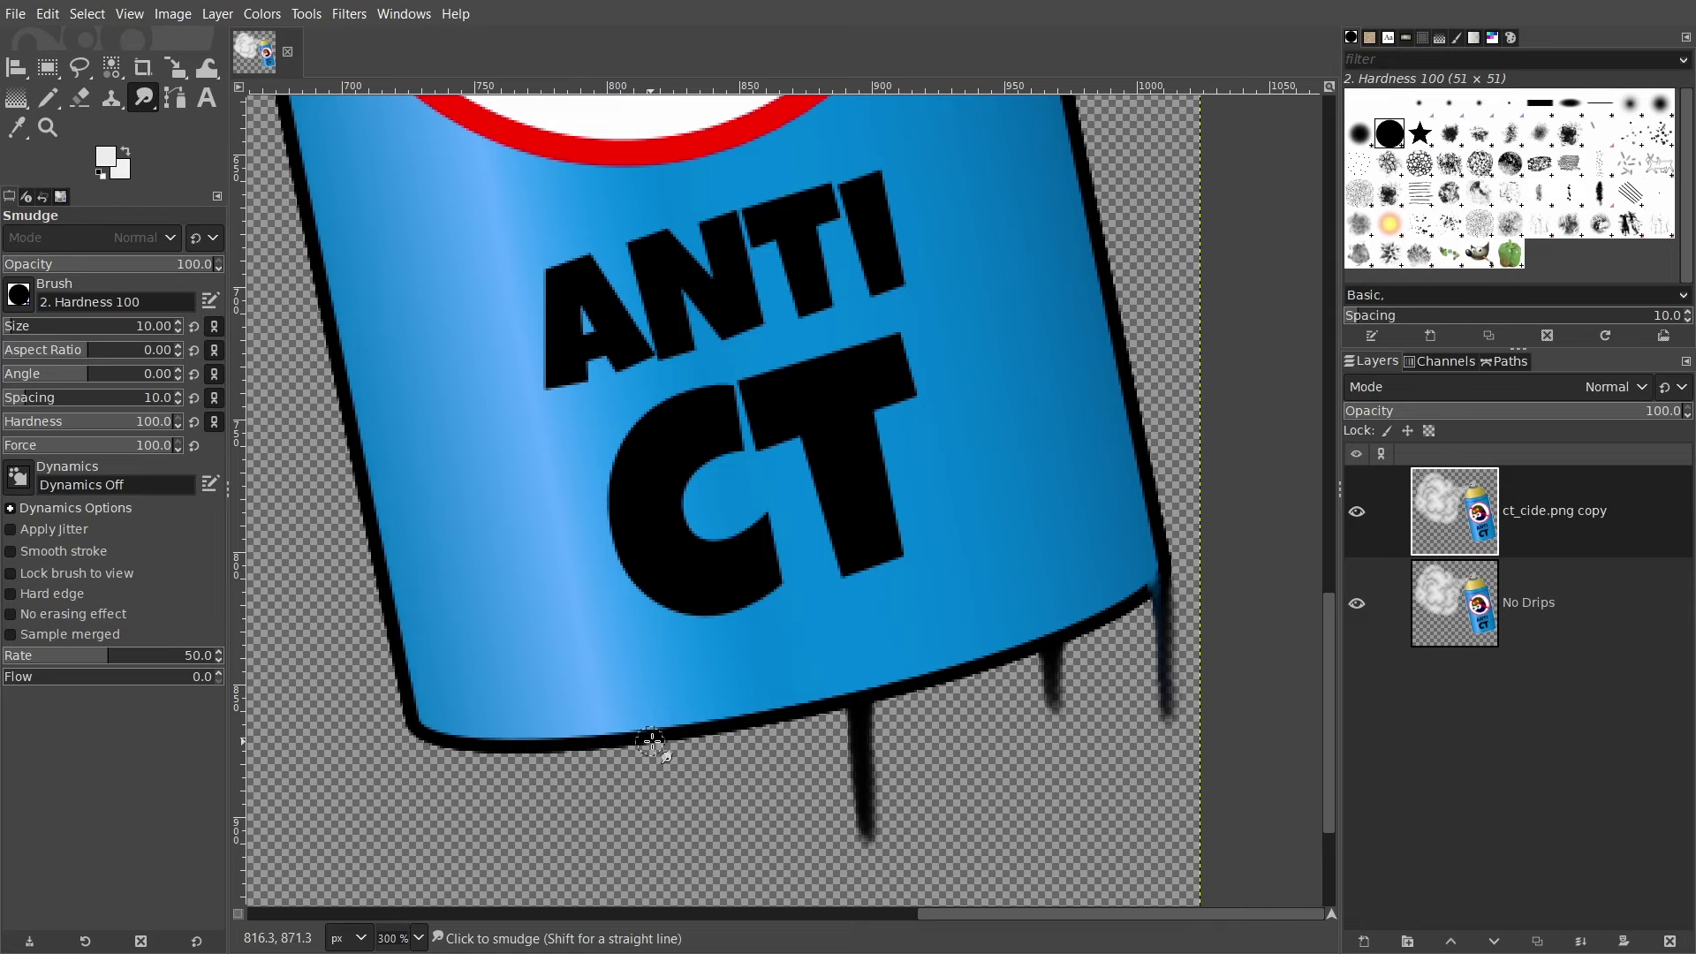
left_click_drag(649, 740, 658, 837)
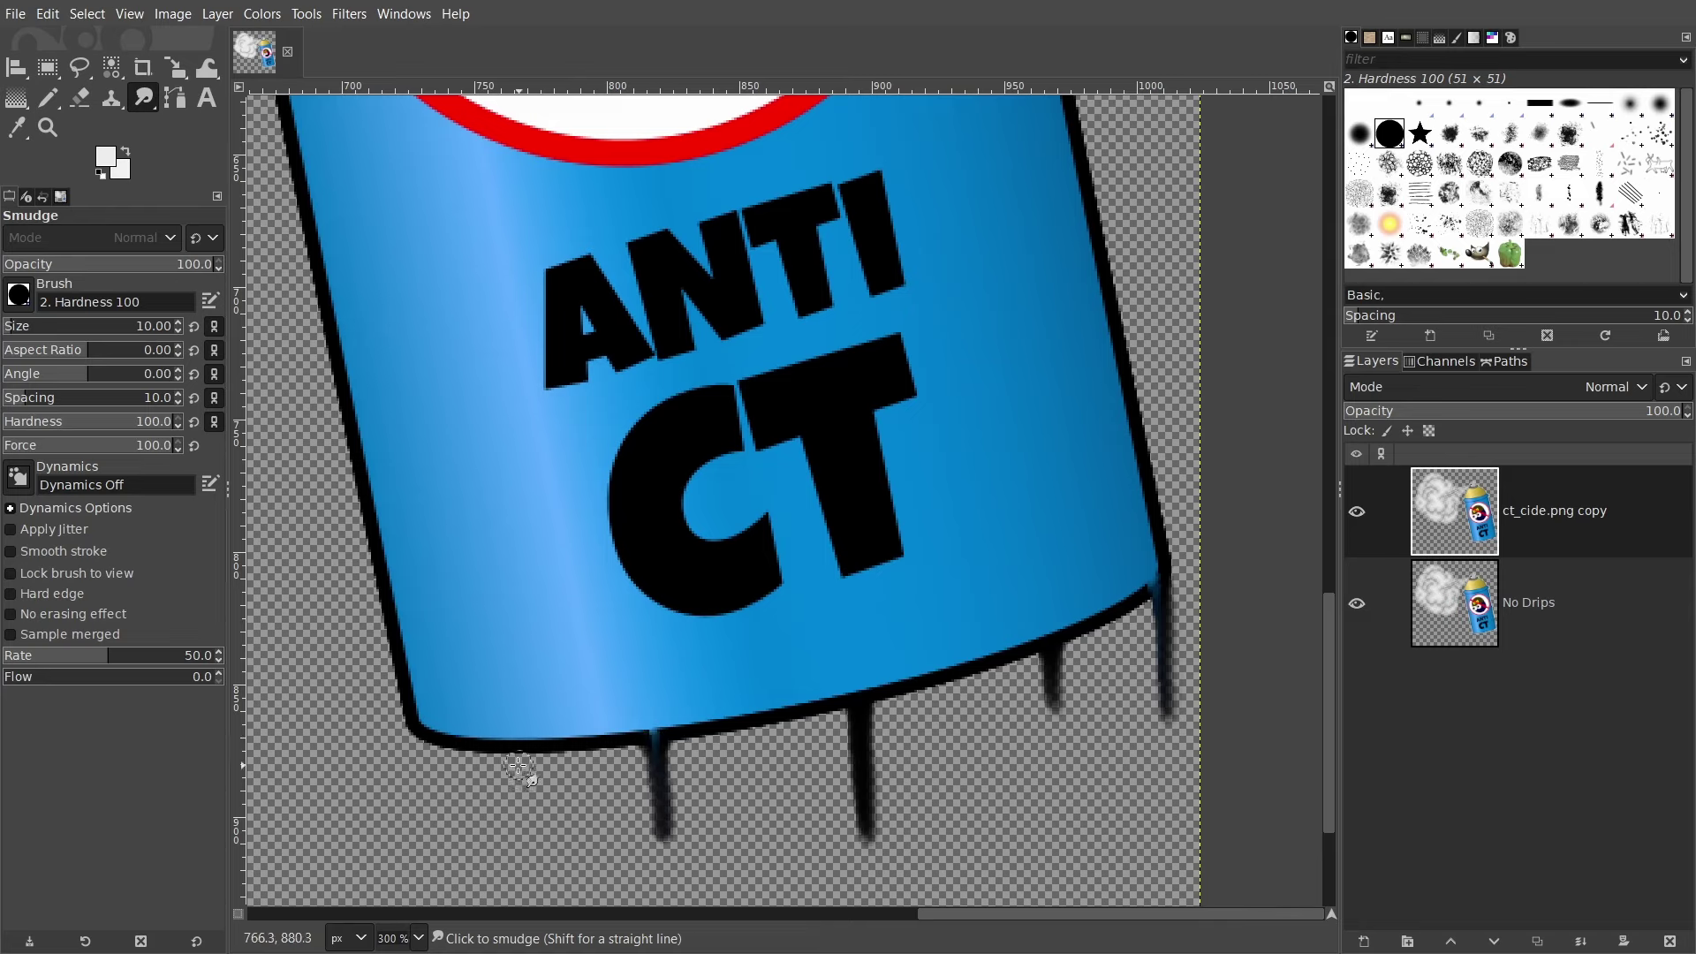
left_click_drag(519, 745, 526, 811)
left_click_drag(412, 754, 437, 823)
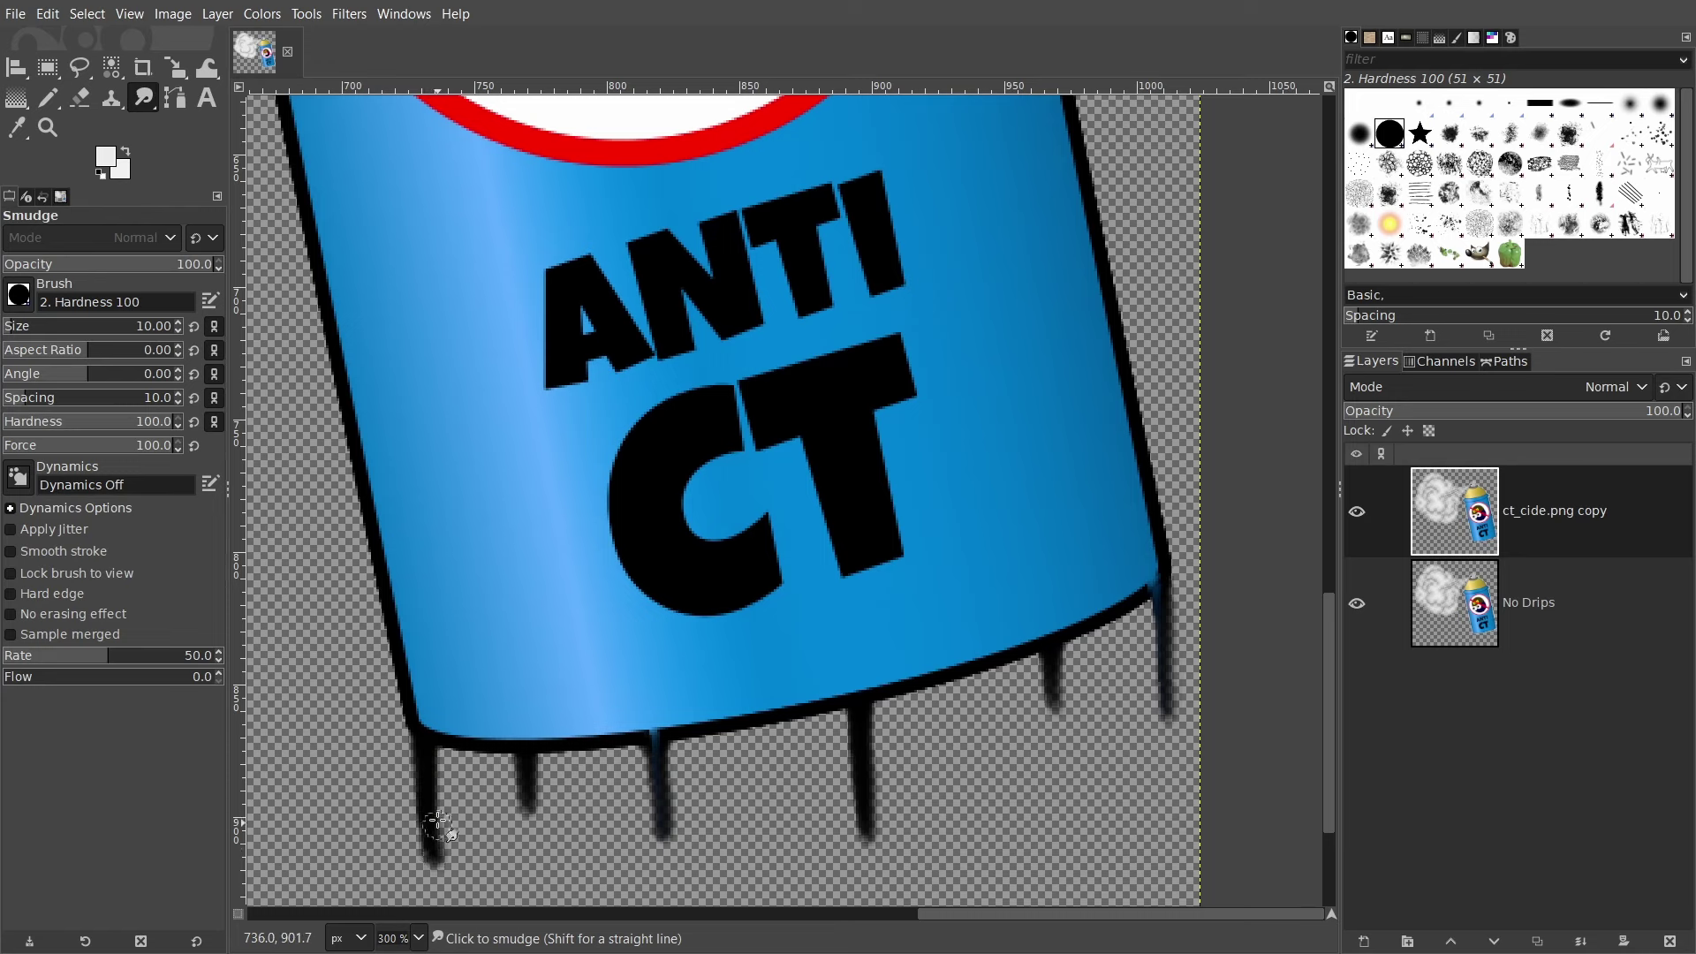
scroll(437, 825, "up", 3)
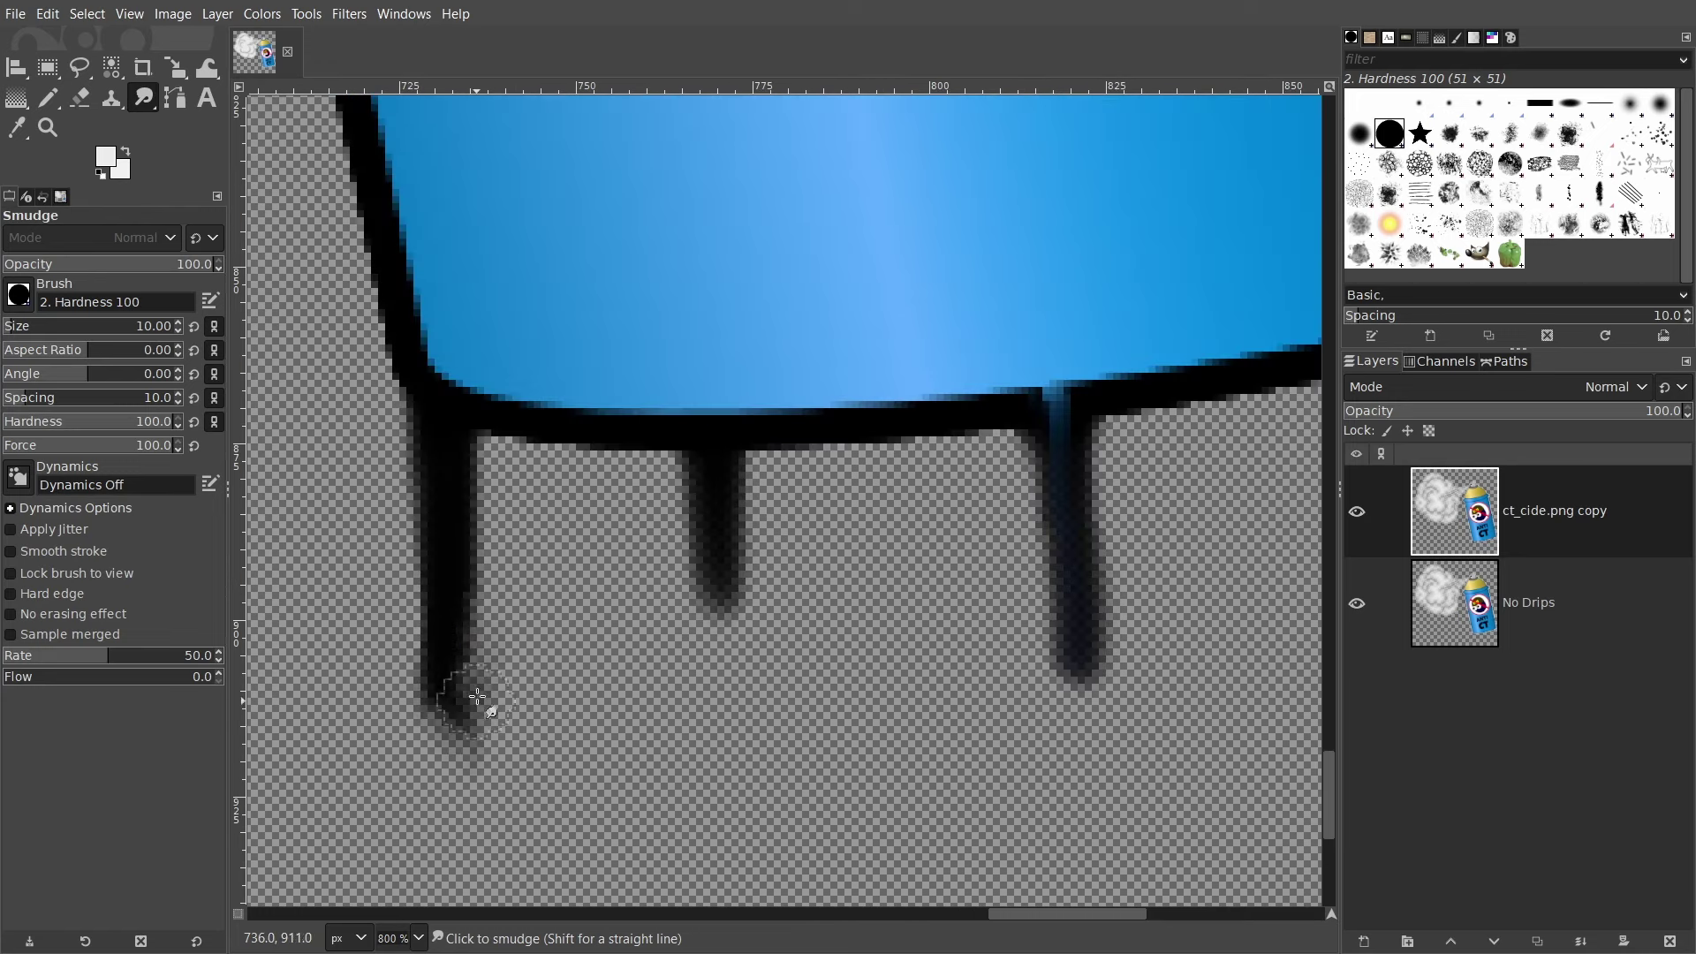
Step: Refine the drips by lengthening, thinning and rounding their ends
left_click_drag(446, 606, 454, 704)
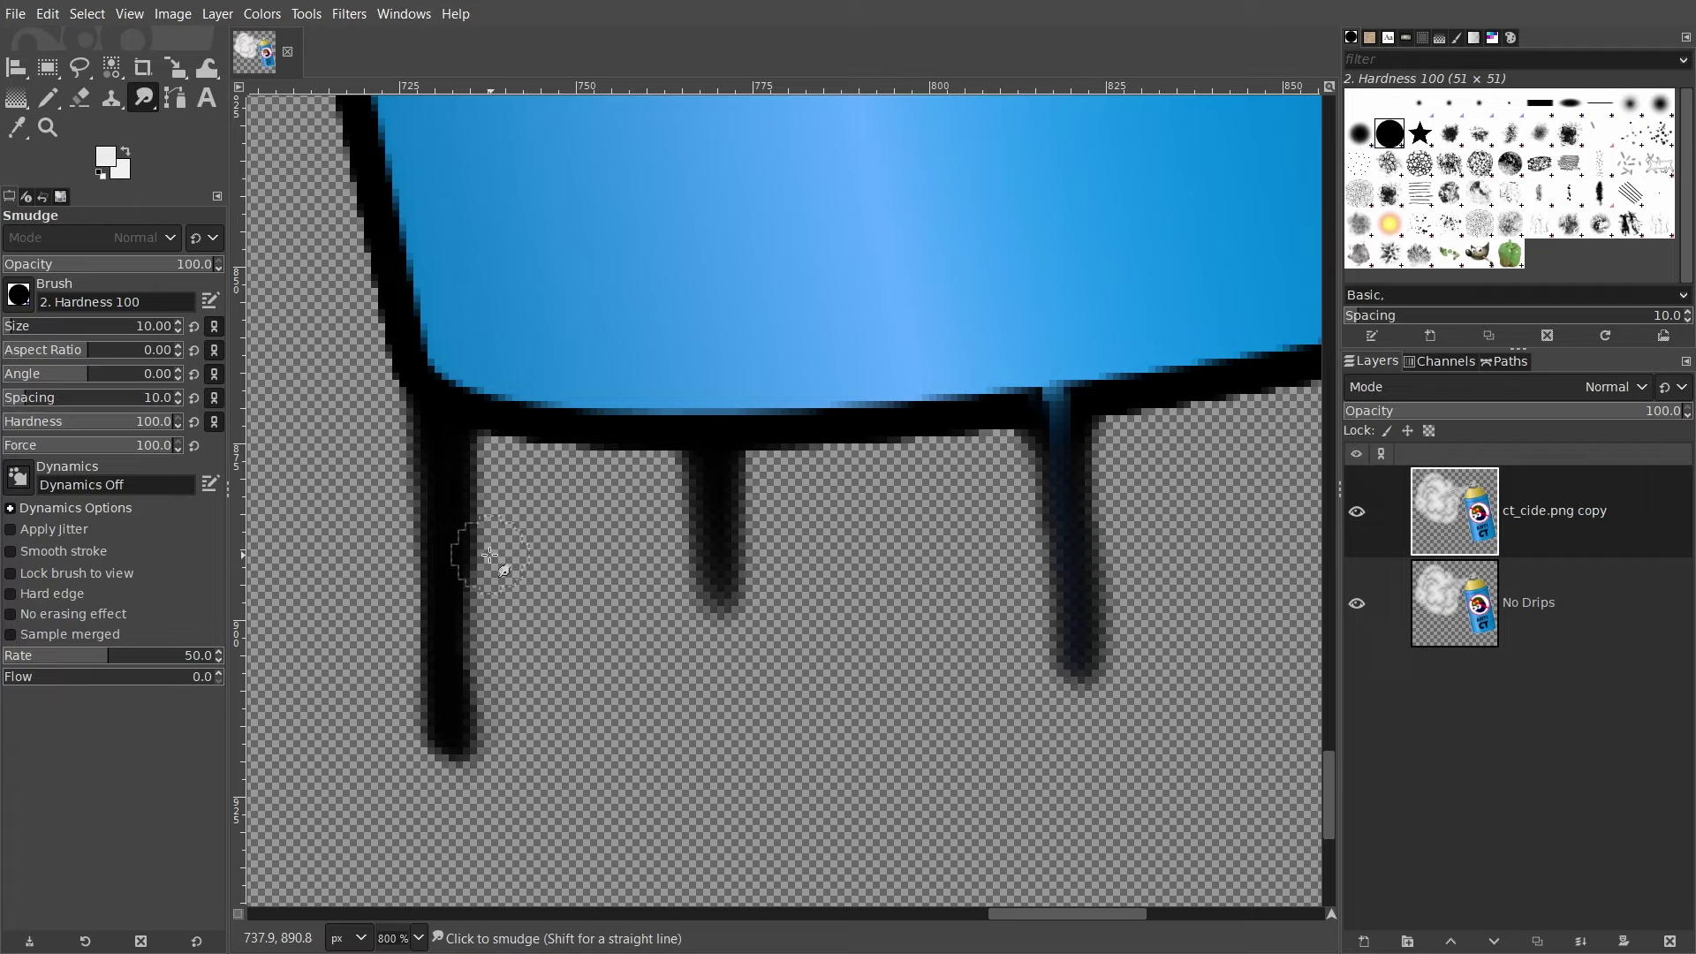
mouse_move(488, 554)
left_mouse_down()
mouse_move(416, 606)
mouse_move(416, 575)
left_mouse_up()
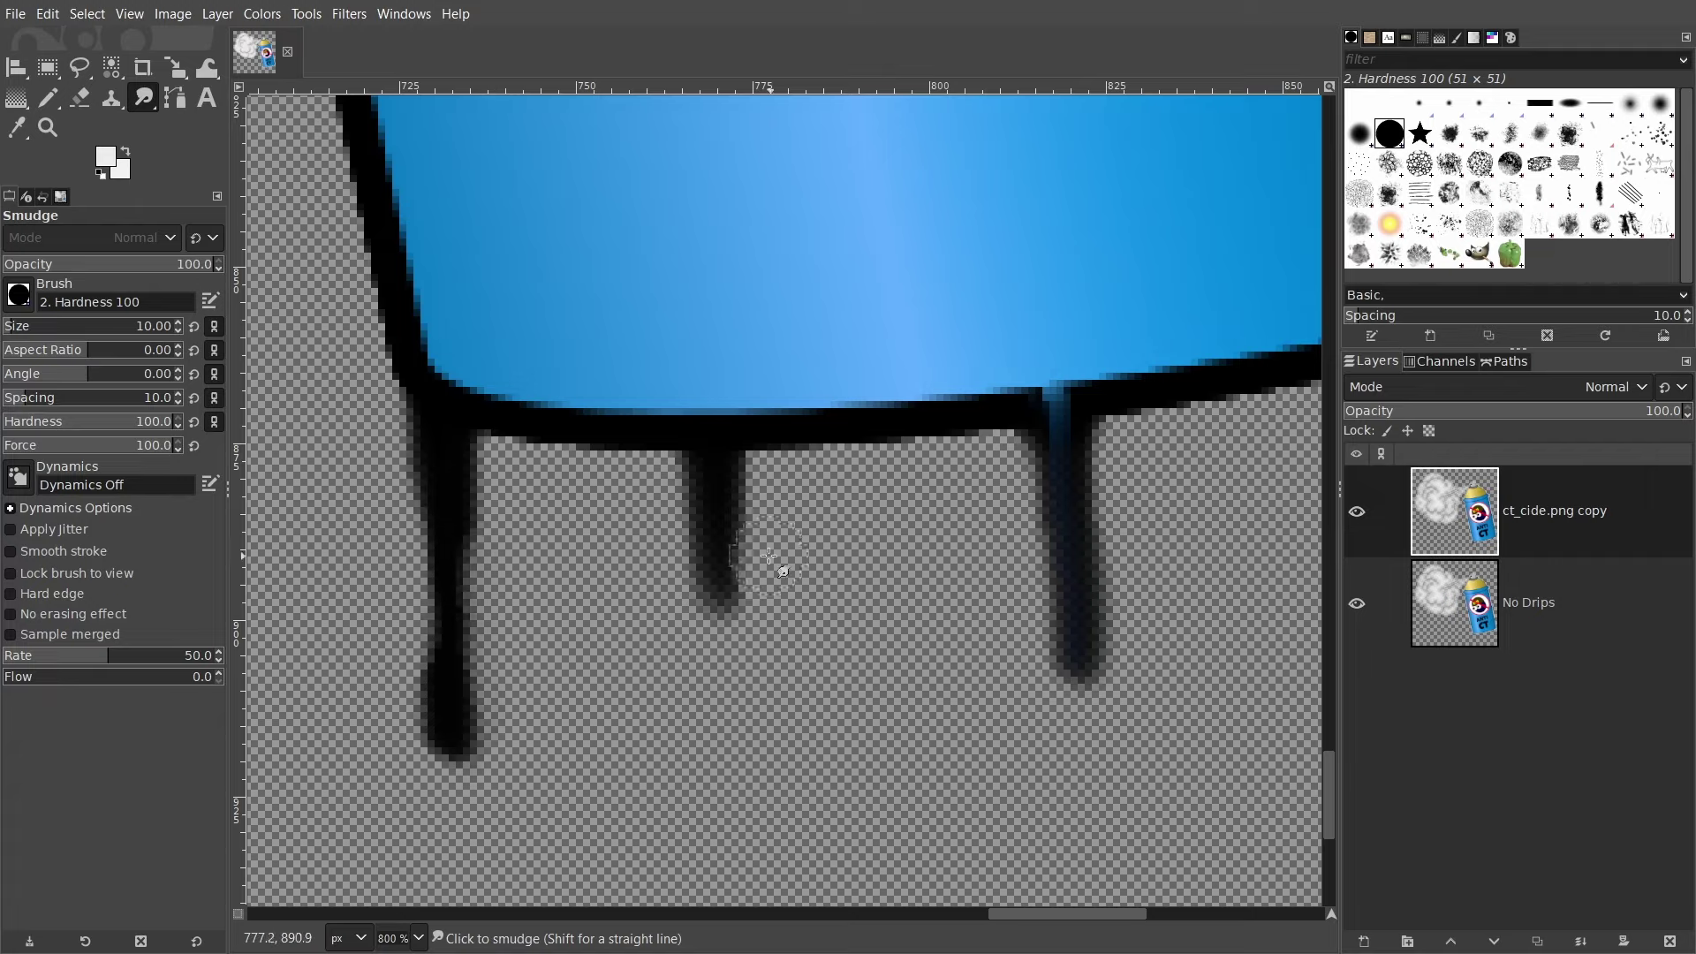
mouse_move(768, 557)
left_mouse_down()
mouse_move(708, 530)
mouse_move(693, 598)
mouse_move(670, 557)
mouse_move(765, 521)
mouse_move(707, 574)
left_mouse_up()
scroll(768, 623, "right", 5)
mouse_move(807, 666)
left_mouse_down()
mouse_move(709, 587)
mouse_move(774, 545)
mouse_move(757, 482)
left_mouse_up()
scroll(757, 481, "right", 5)
mouse_move(946, 610)
left_mouse_down()
mouse_move(974, 567)
mouse_move(1015, 595)
mouse_move(969, 530)
mouse_move(870, 499)
mouse_move(975, 417)
mouse_move(888, 380)
left_mouse_up()
scroll(848, 503, "right", 8)
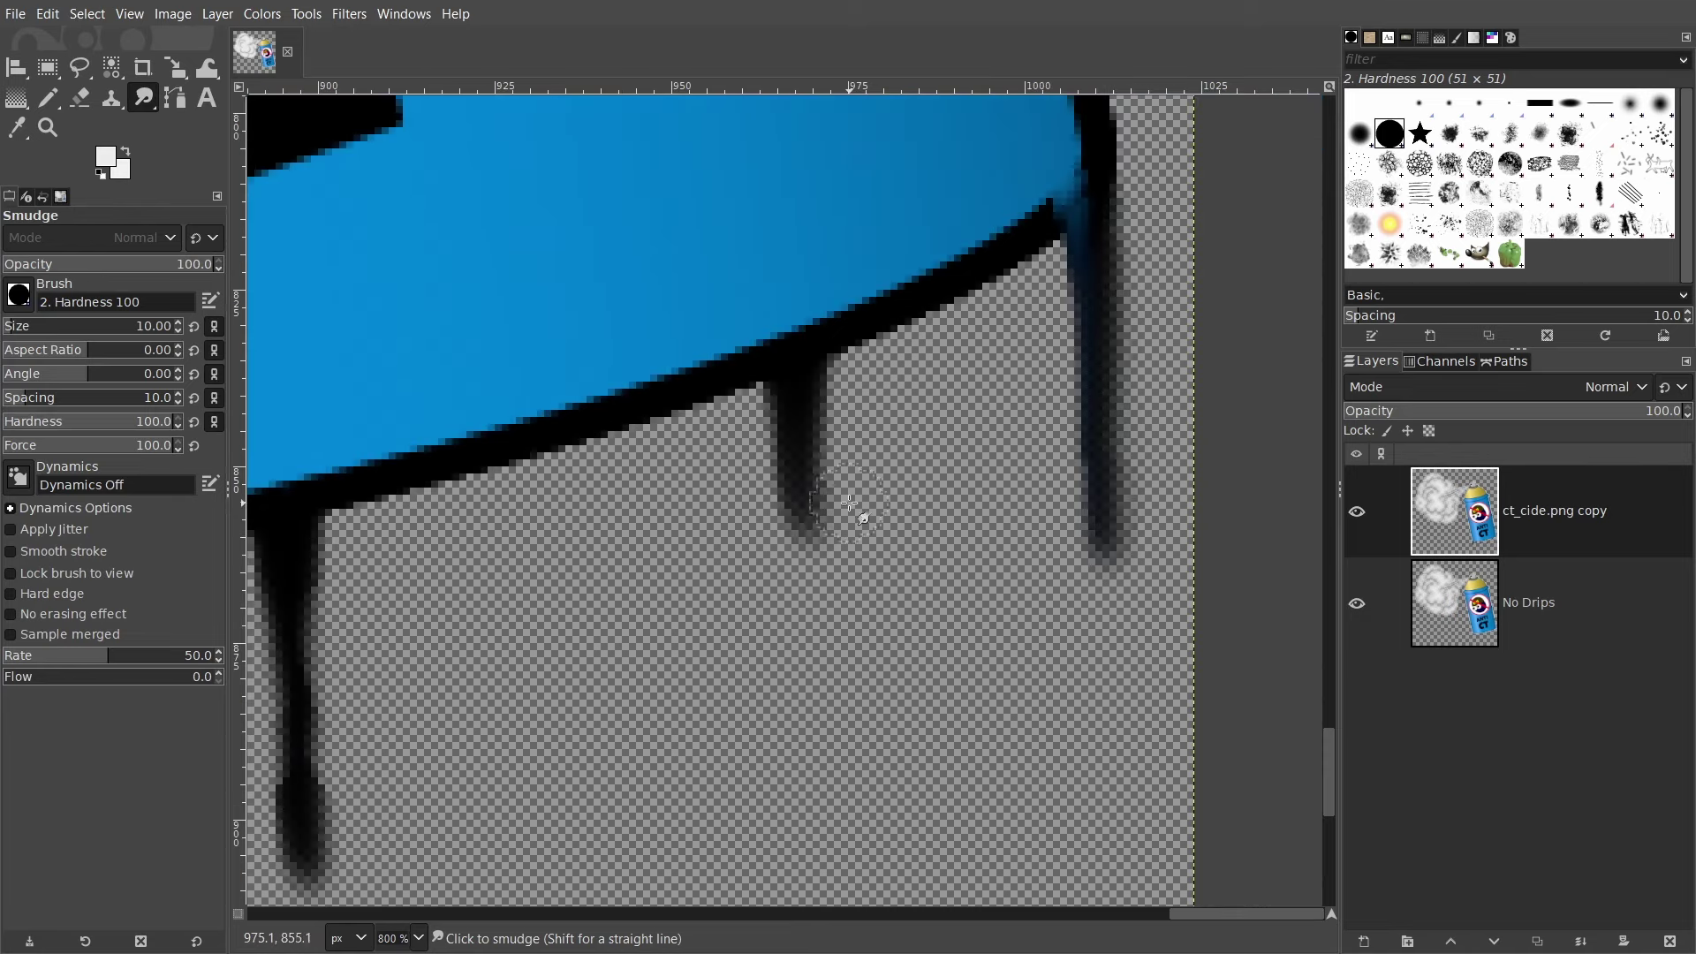
mouse_move(849, 505)
left_mouse_down()
mouse_move(805, 499)
mouse_move(754, 418)
mouse_move(851, 352)
mouse_move(853, 505)
mouse_move(908, 560)
left_mouse_up()
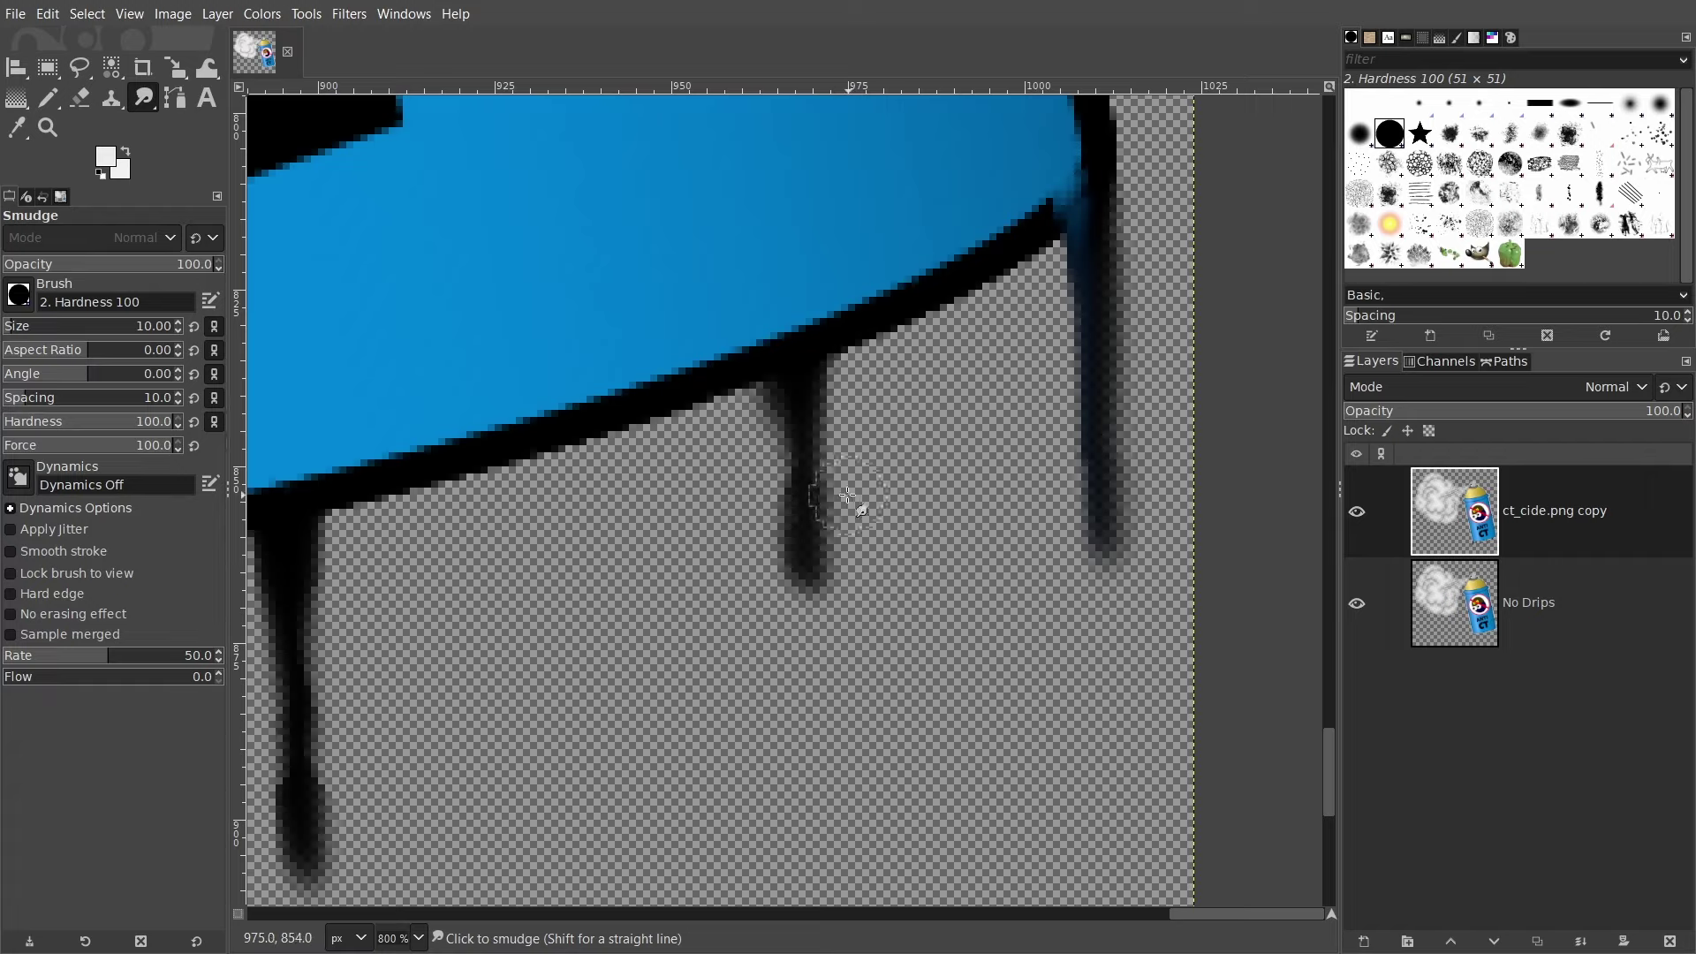
scroll(947, 590, "right", 4)
mouse_move(848, 397)
left_mouse_down()
mouse_move(852, 540)
mouse_move(823, 571)
mouse_move(901, 568)
left_mouse_up()
left_click_drag(813, 455, 860, 414)
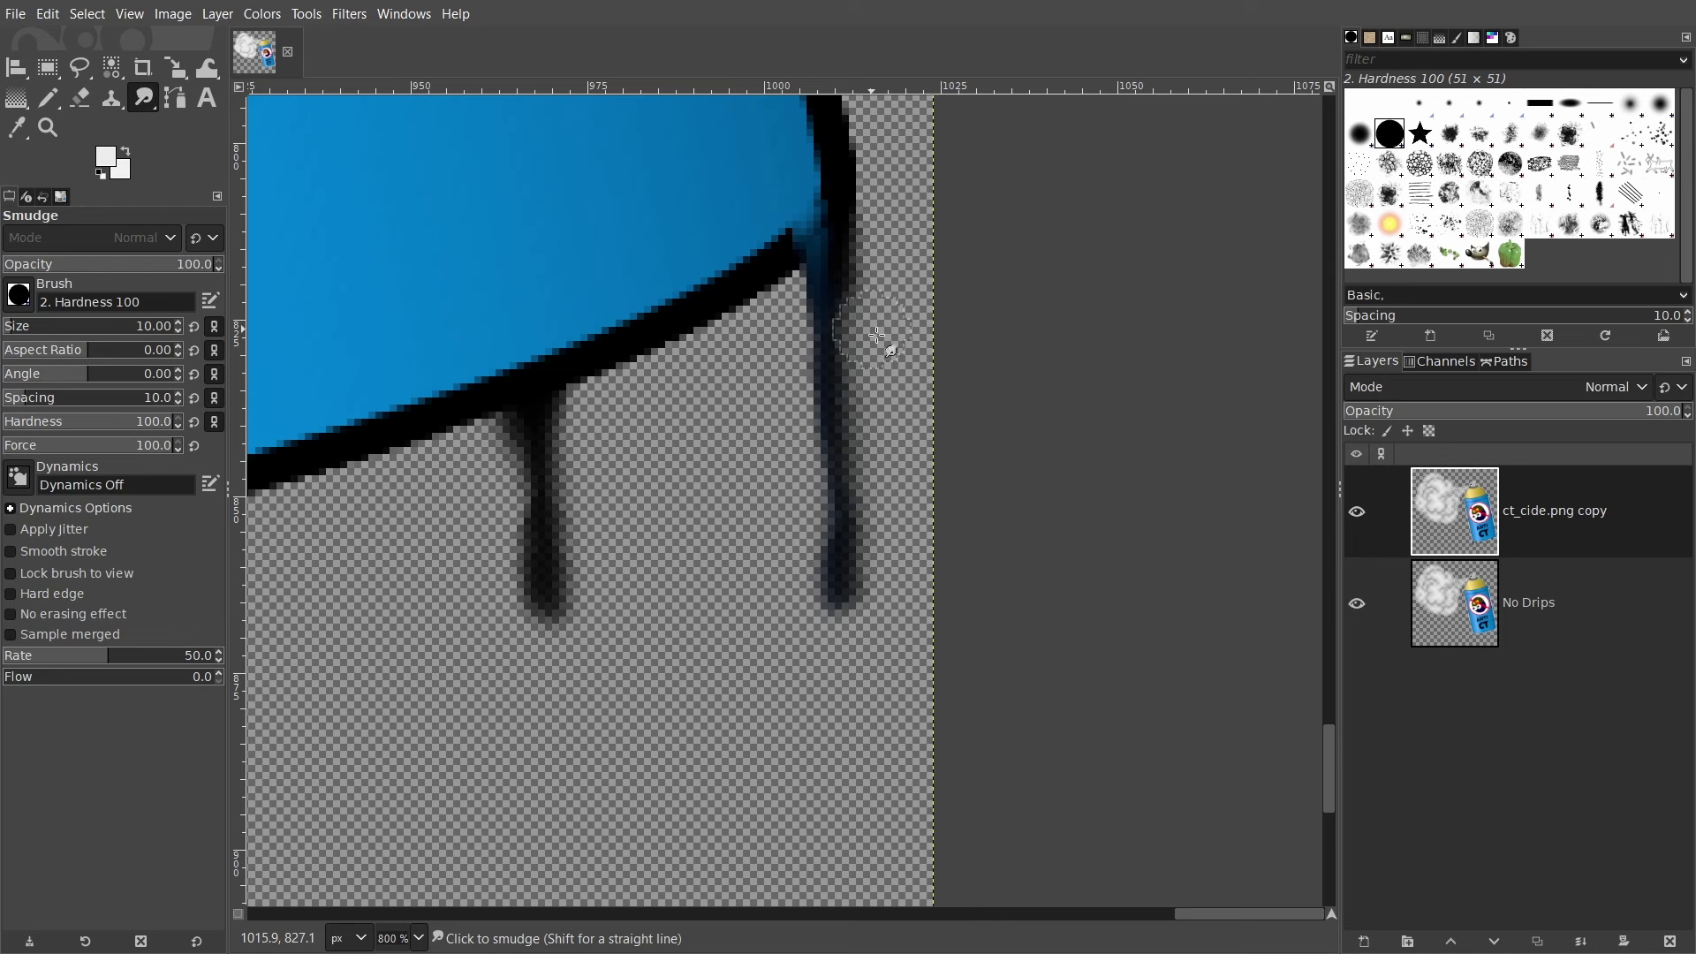
scroll(874, 397, "down", 2)
scroll(618, 463, "down", 2)
scroll(748, 566, "down", 2)
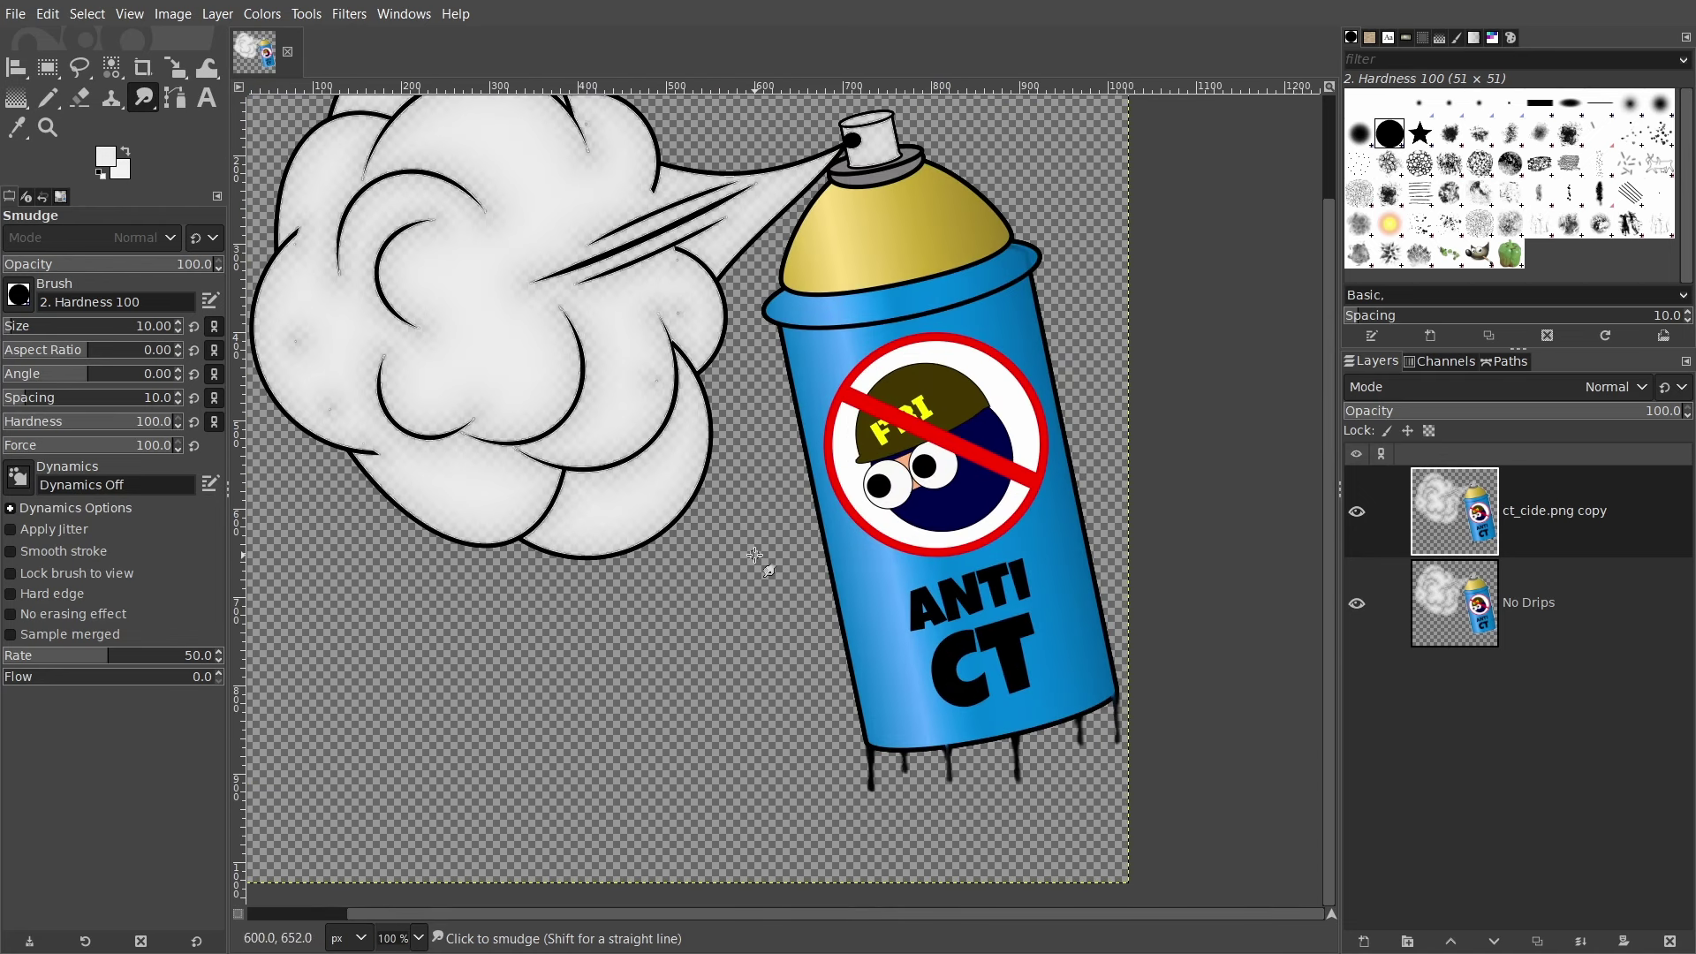
left_click_drag(752, 555, 864, 540)
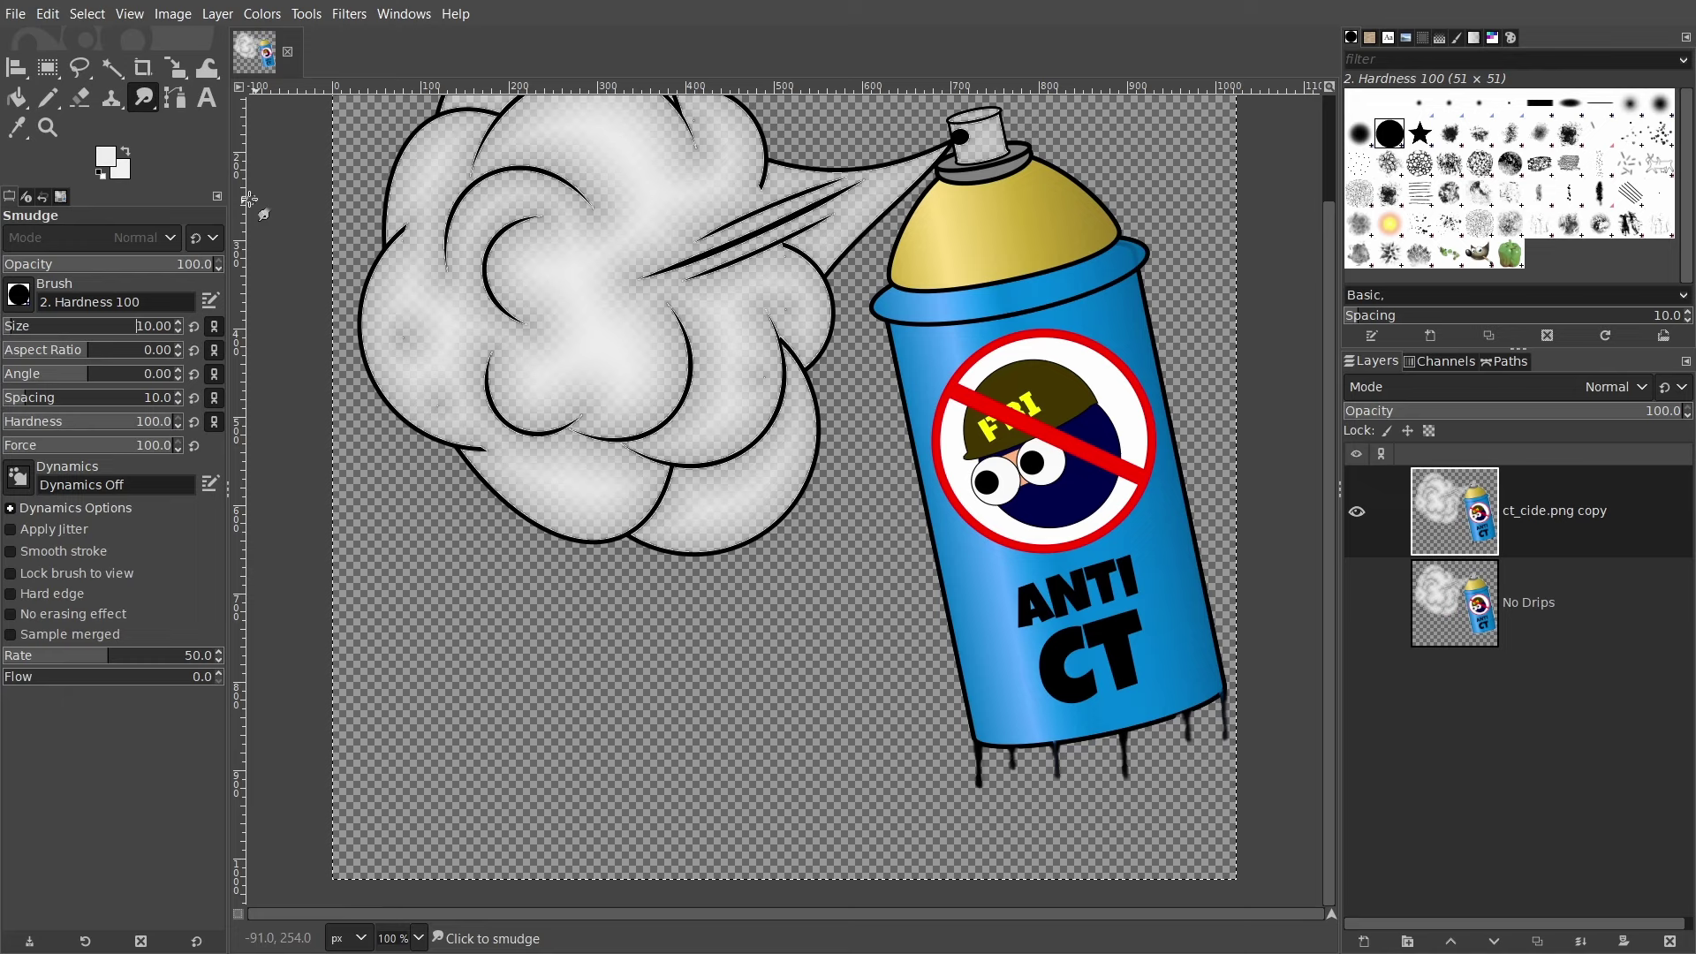
Step: Lightly erase below the cloud with a very large, low-opacity eraser of about 298
left_click(79, 97)
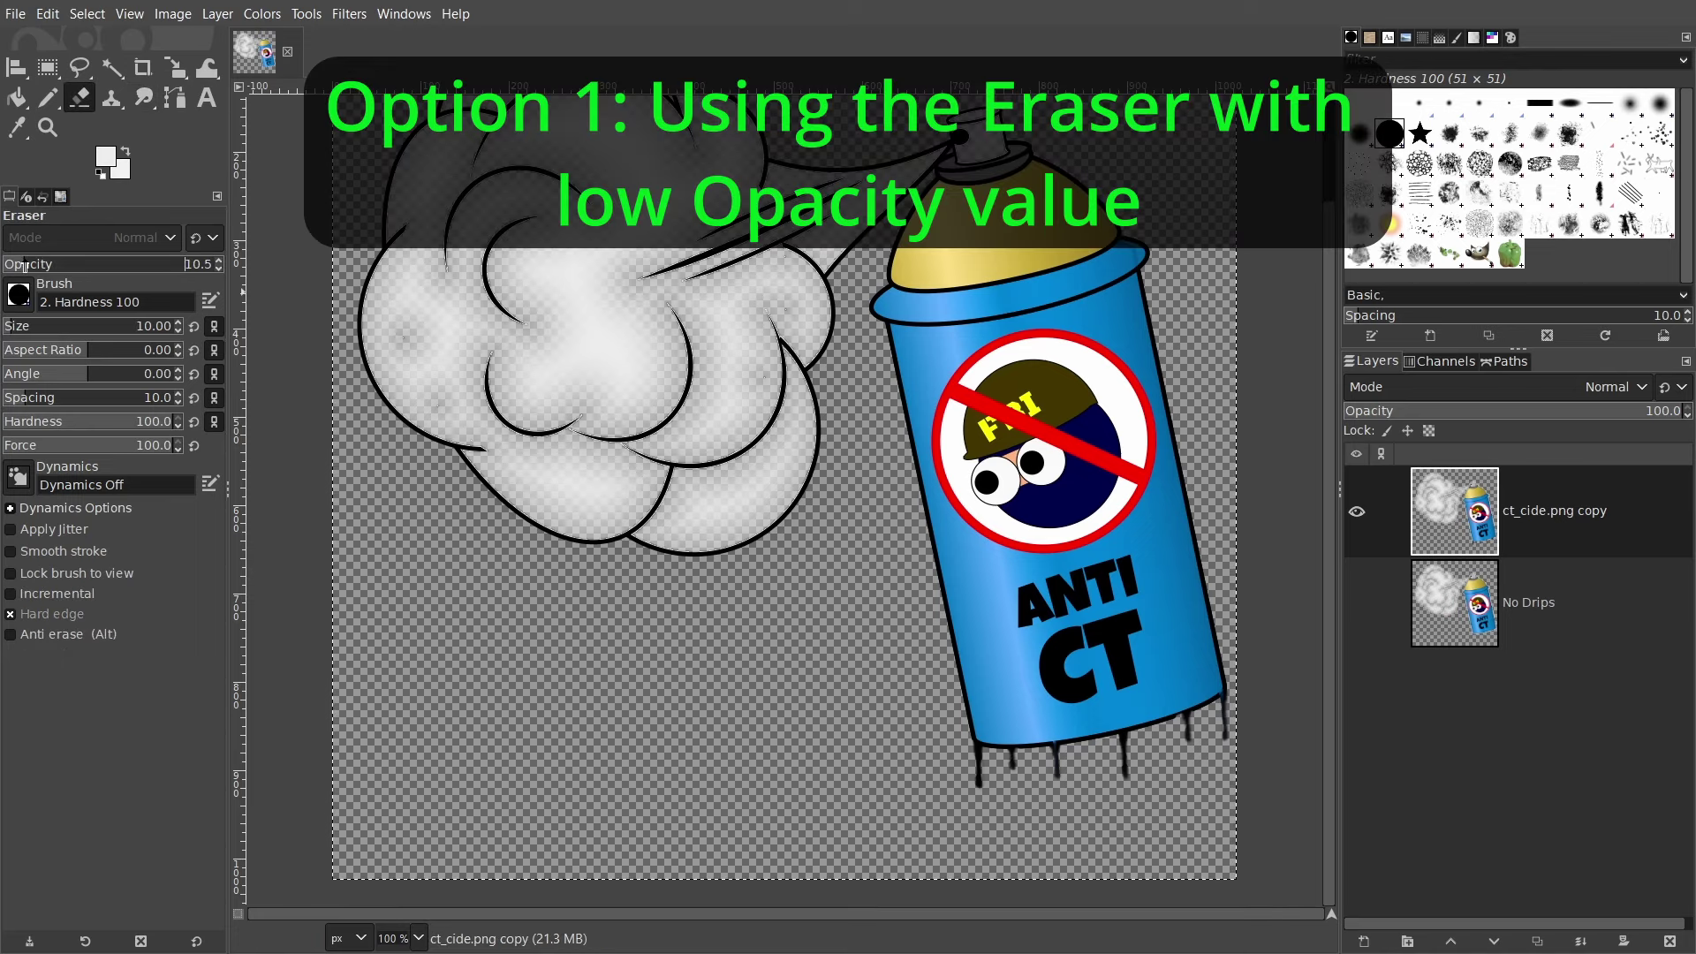
left_click(20, 267)
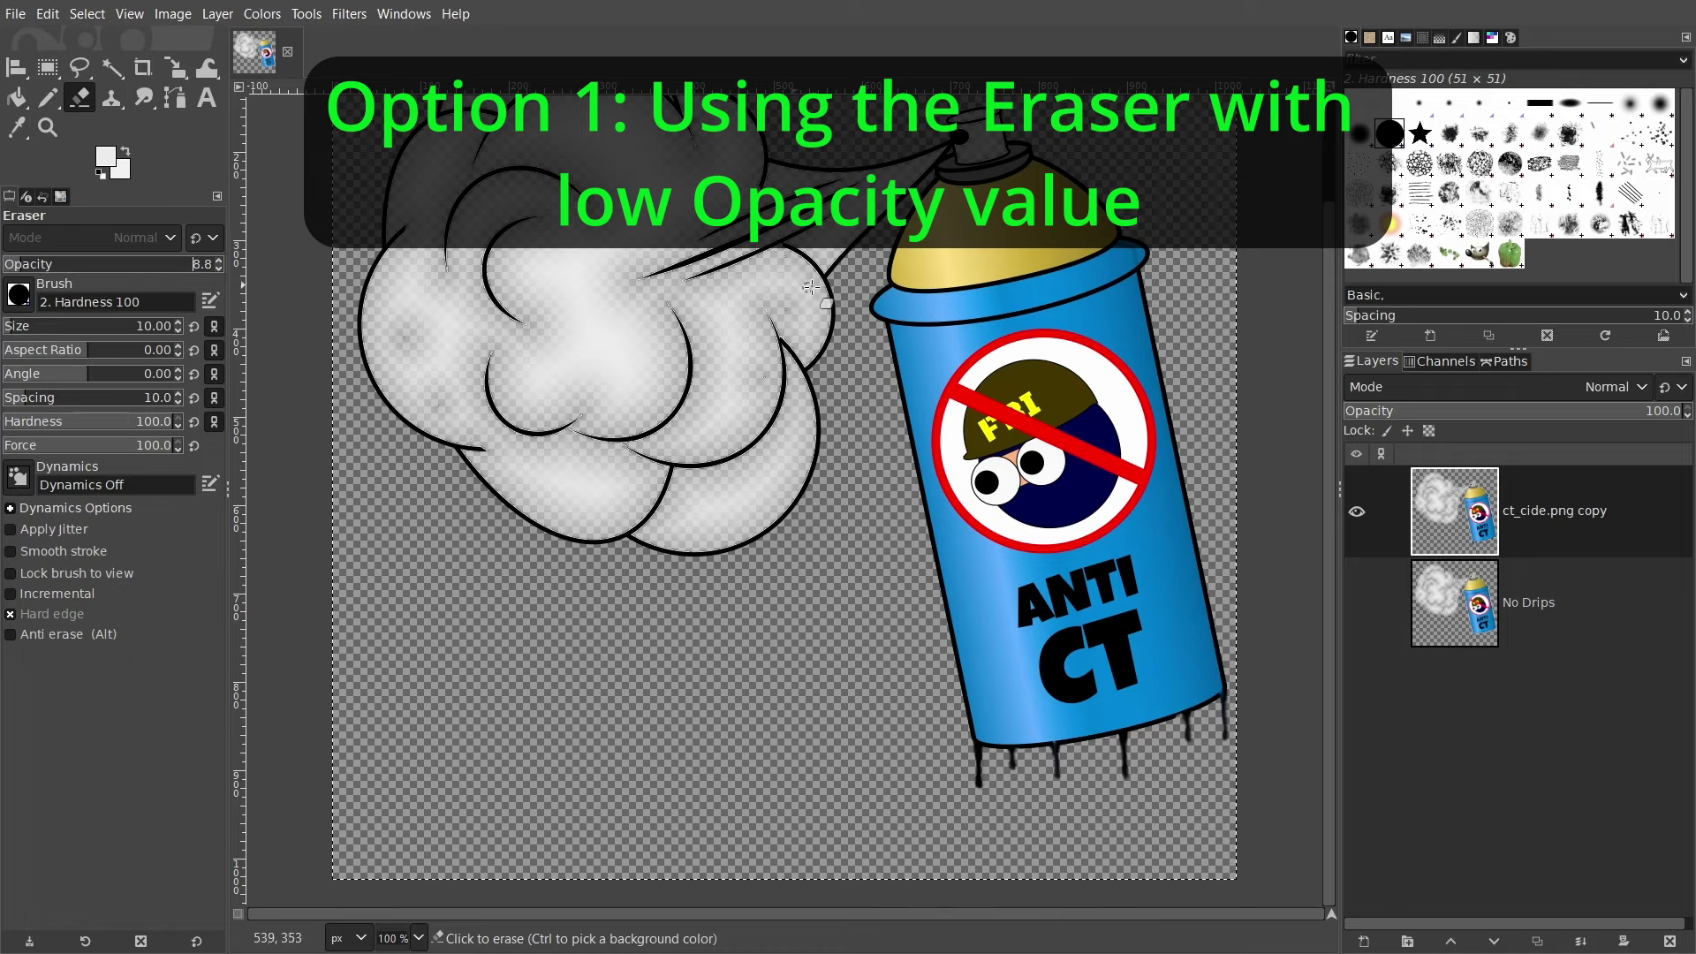
left_click_drag(27, 326, 85, 326)
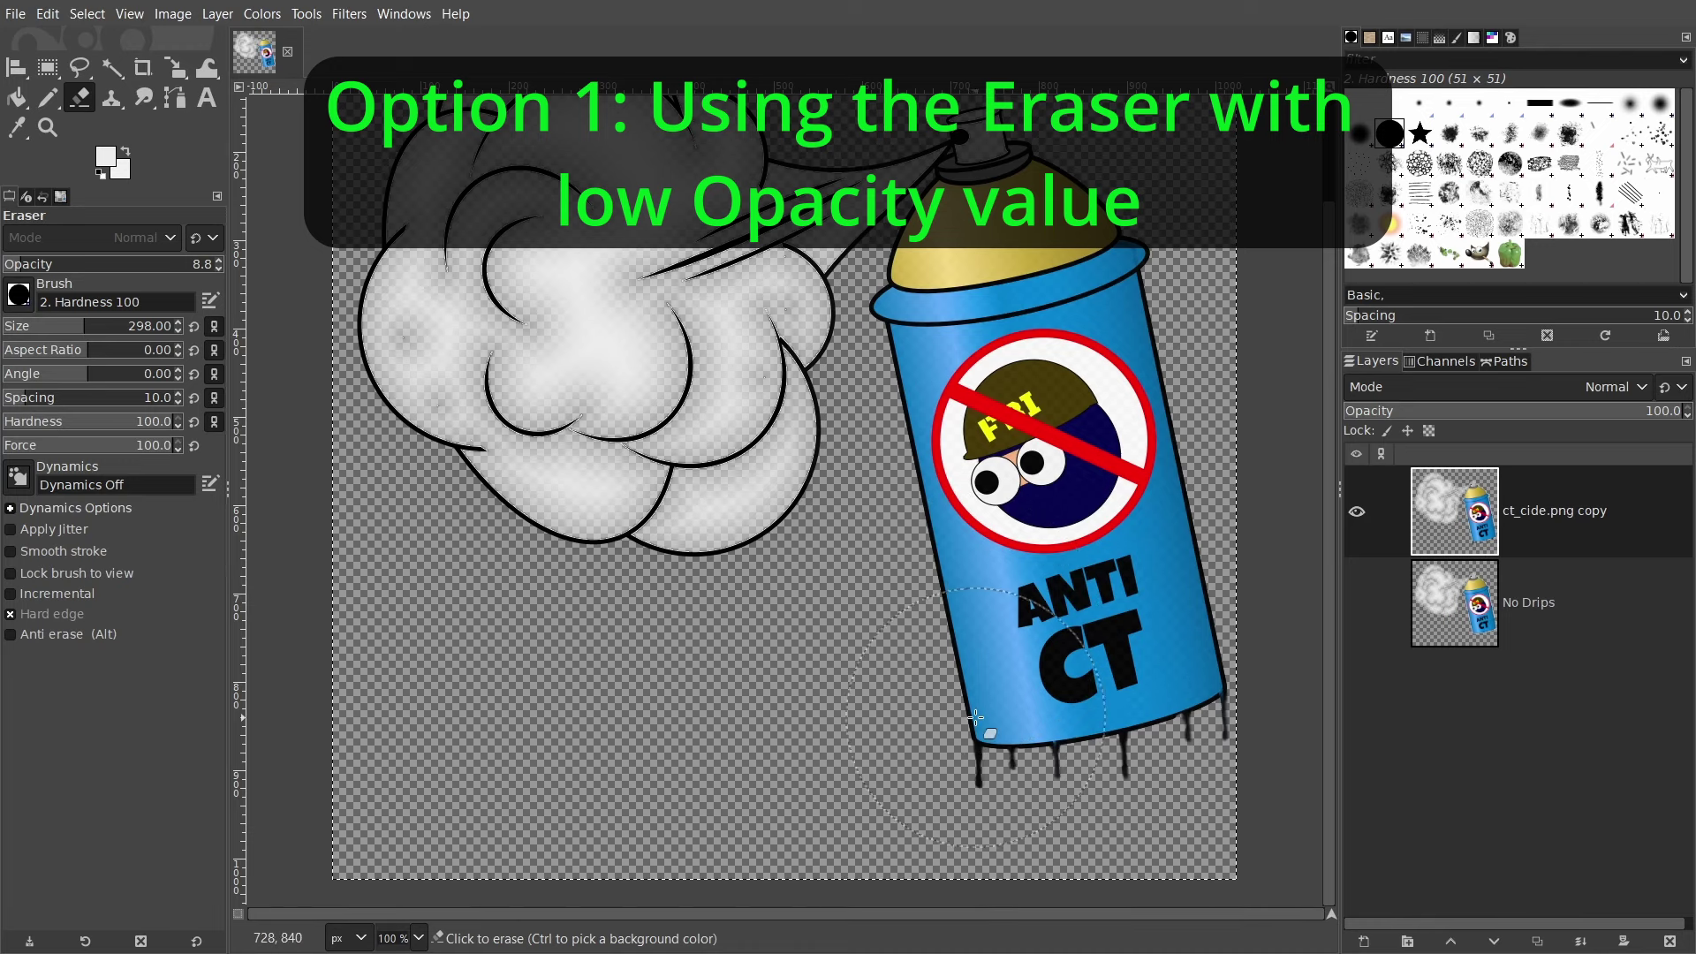
left_click(674, 750)
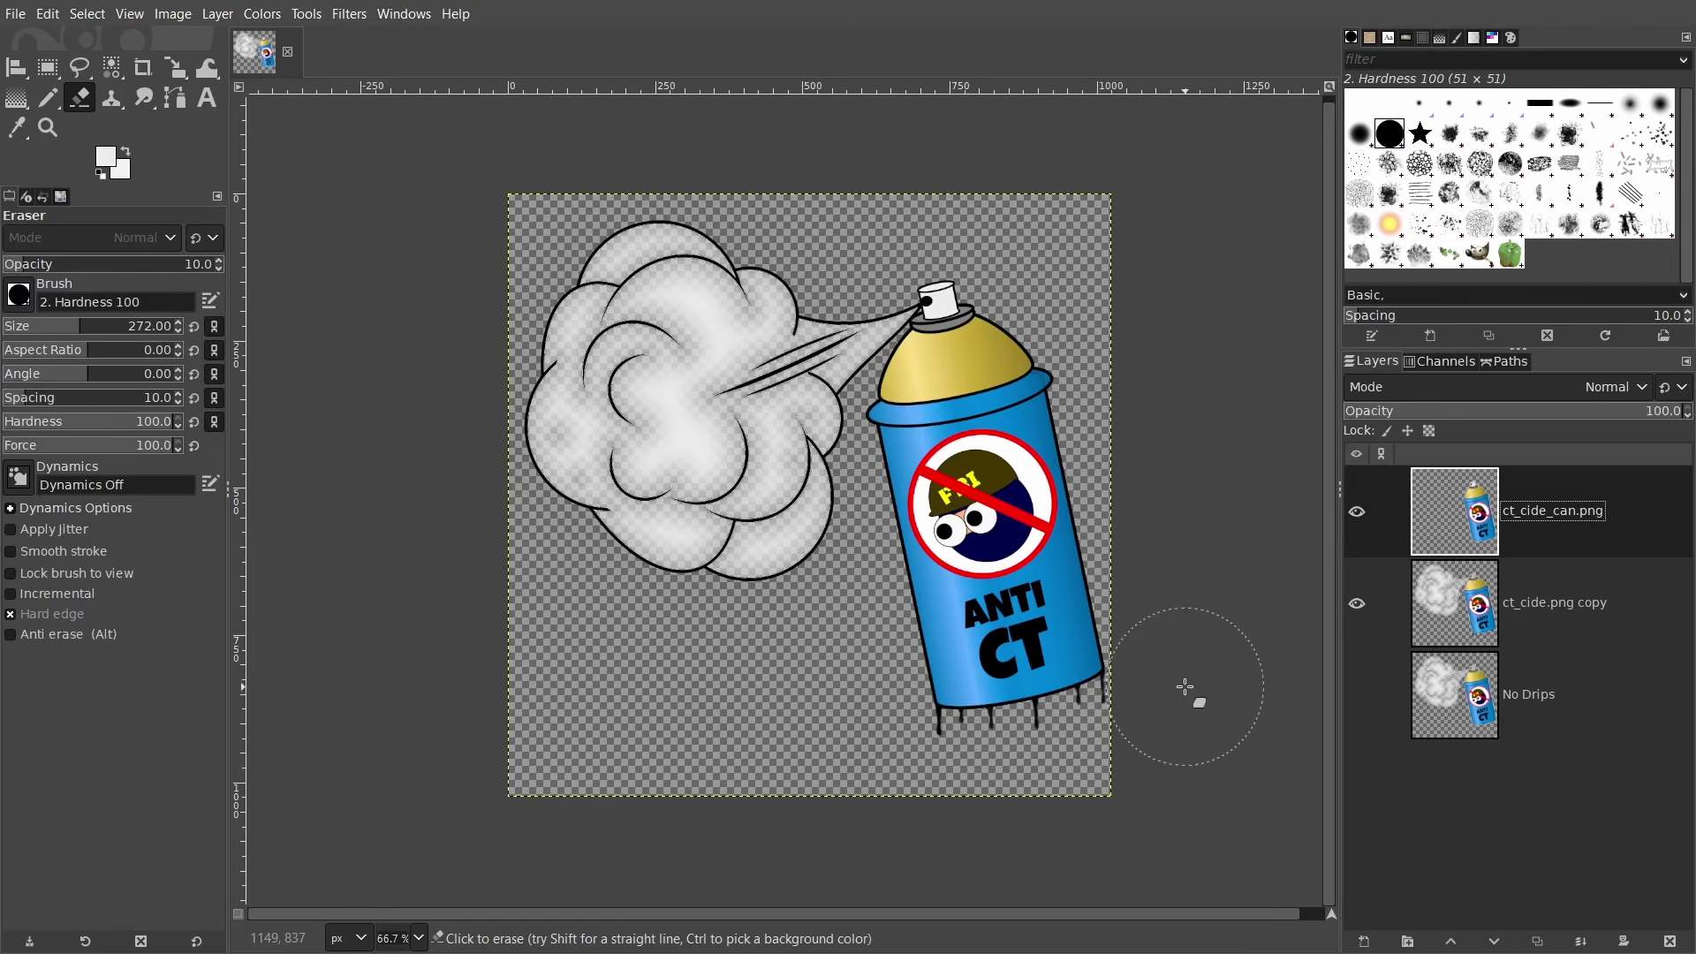
Step: Select the can by inverting the transparent-area selection and adding a rectangle over the drips
left_click(1356, 602)
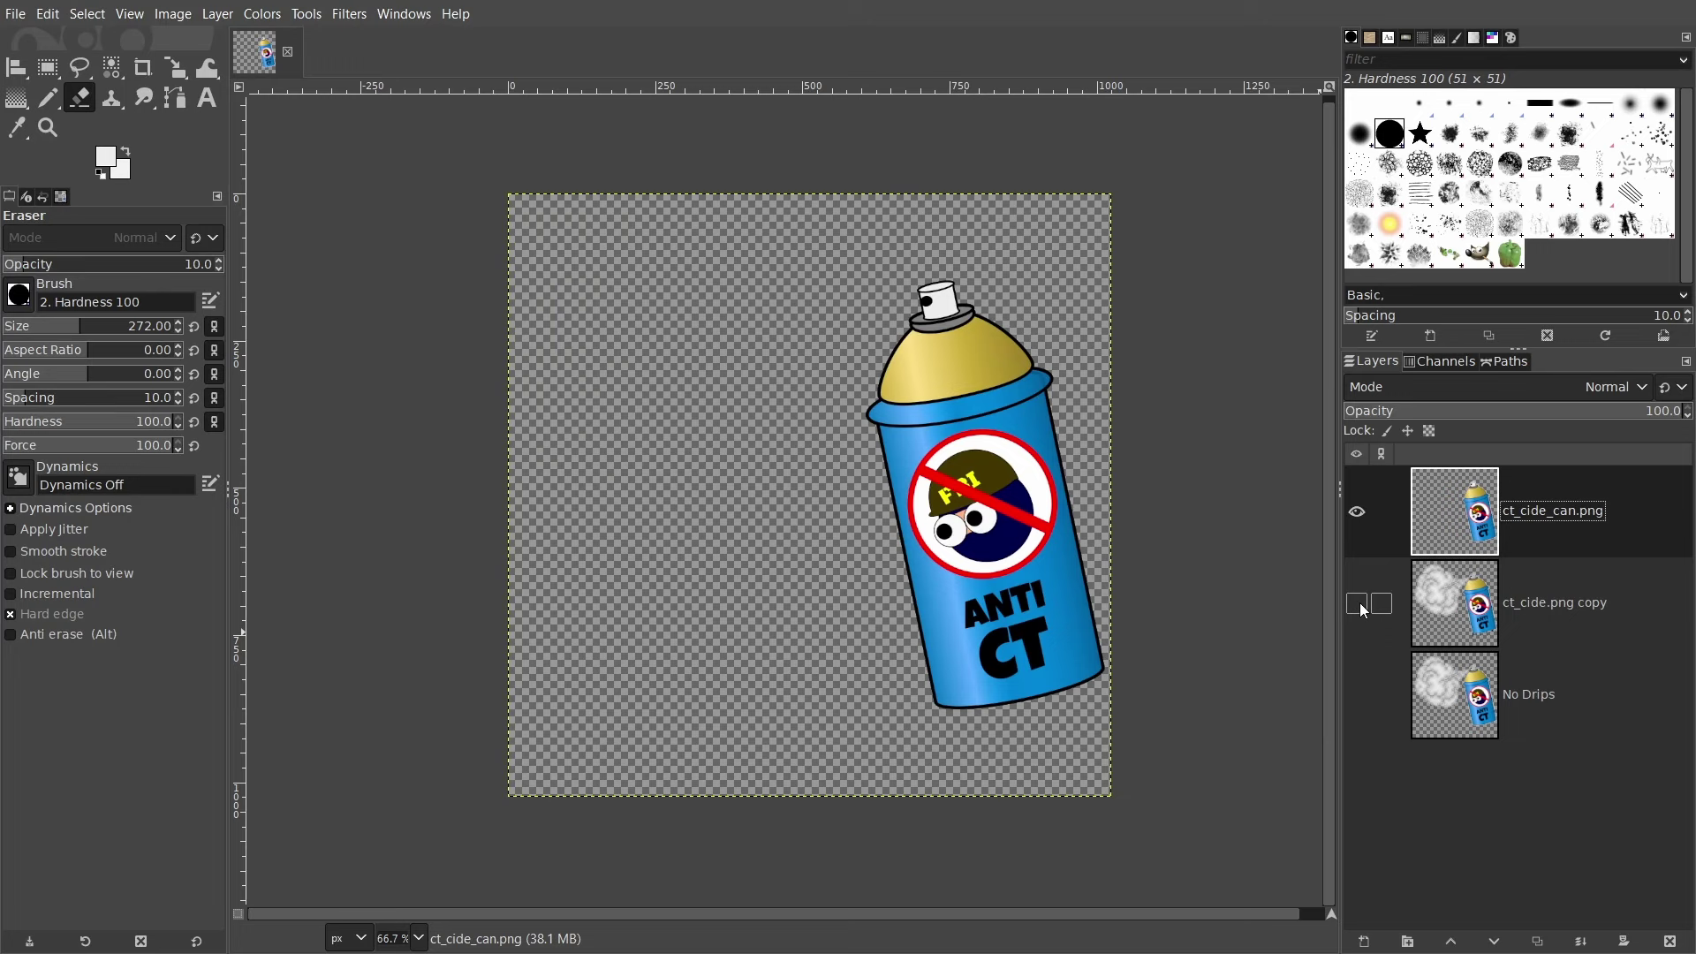
left_click(1359, 604)
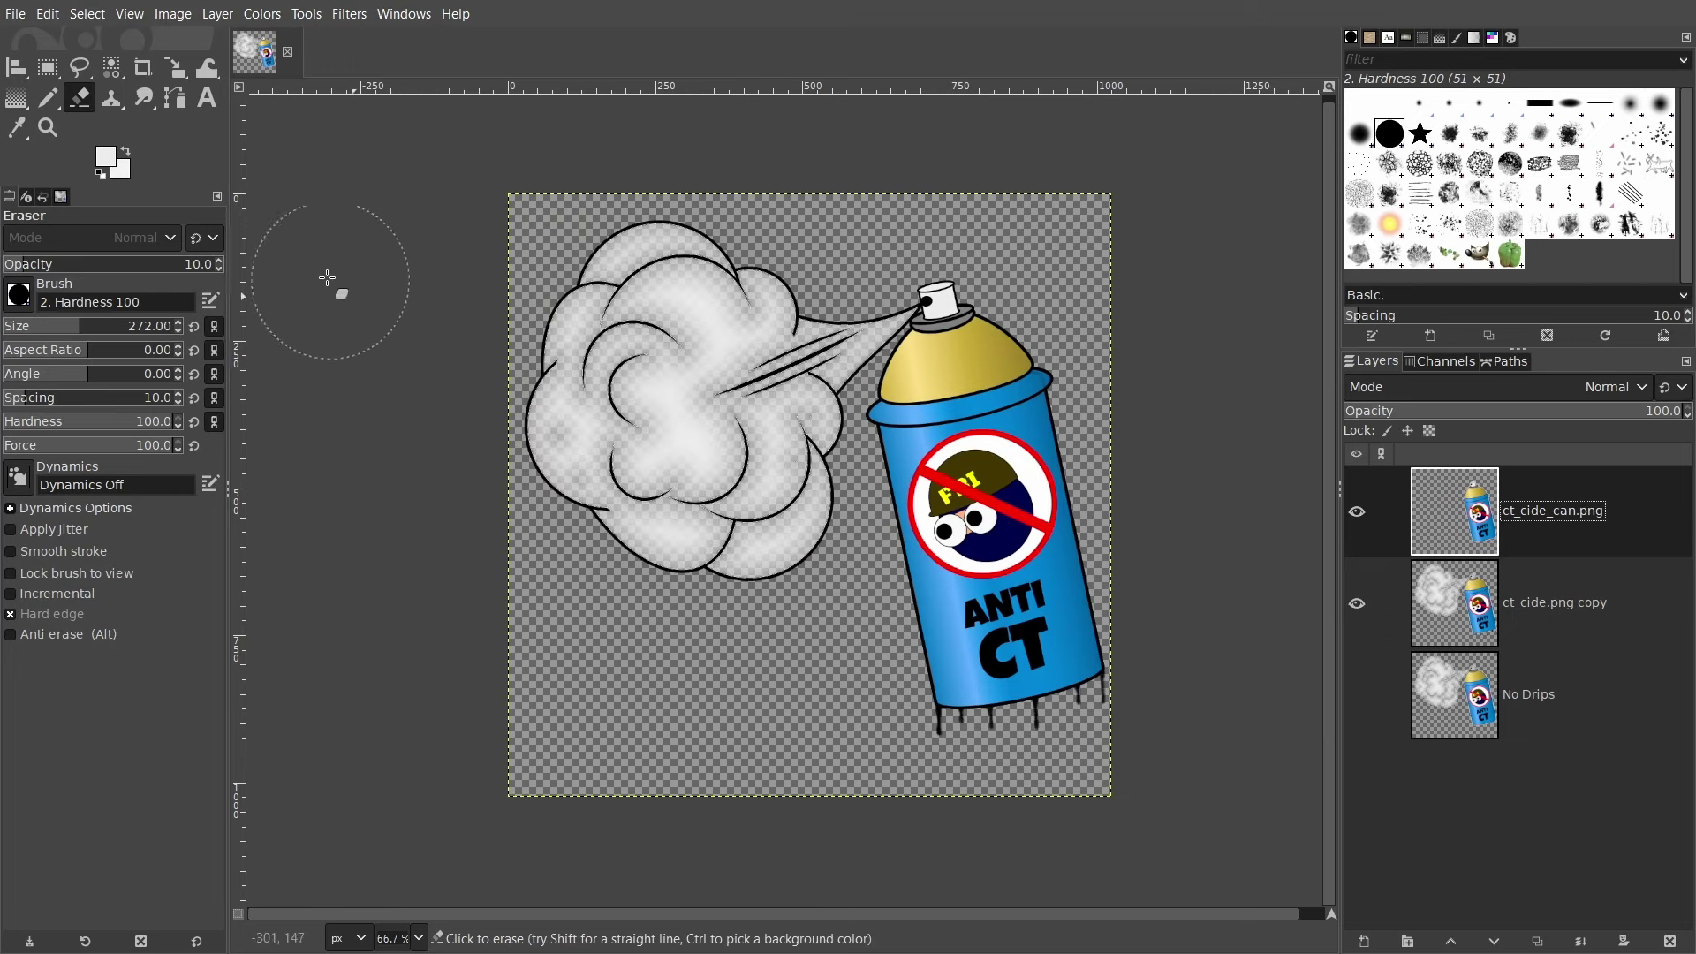
key("shift+o")
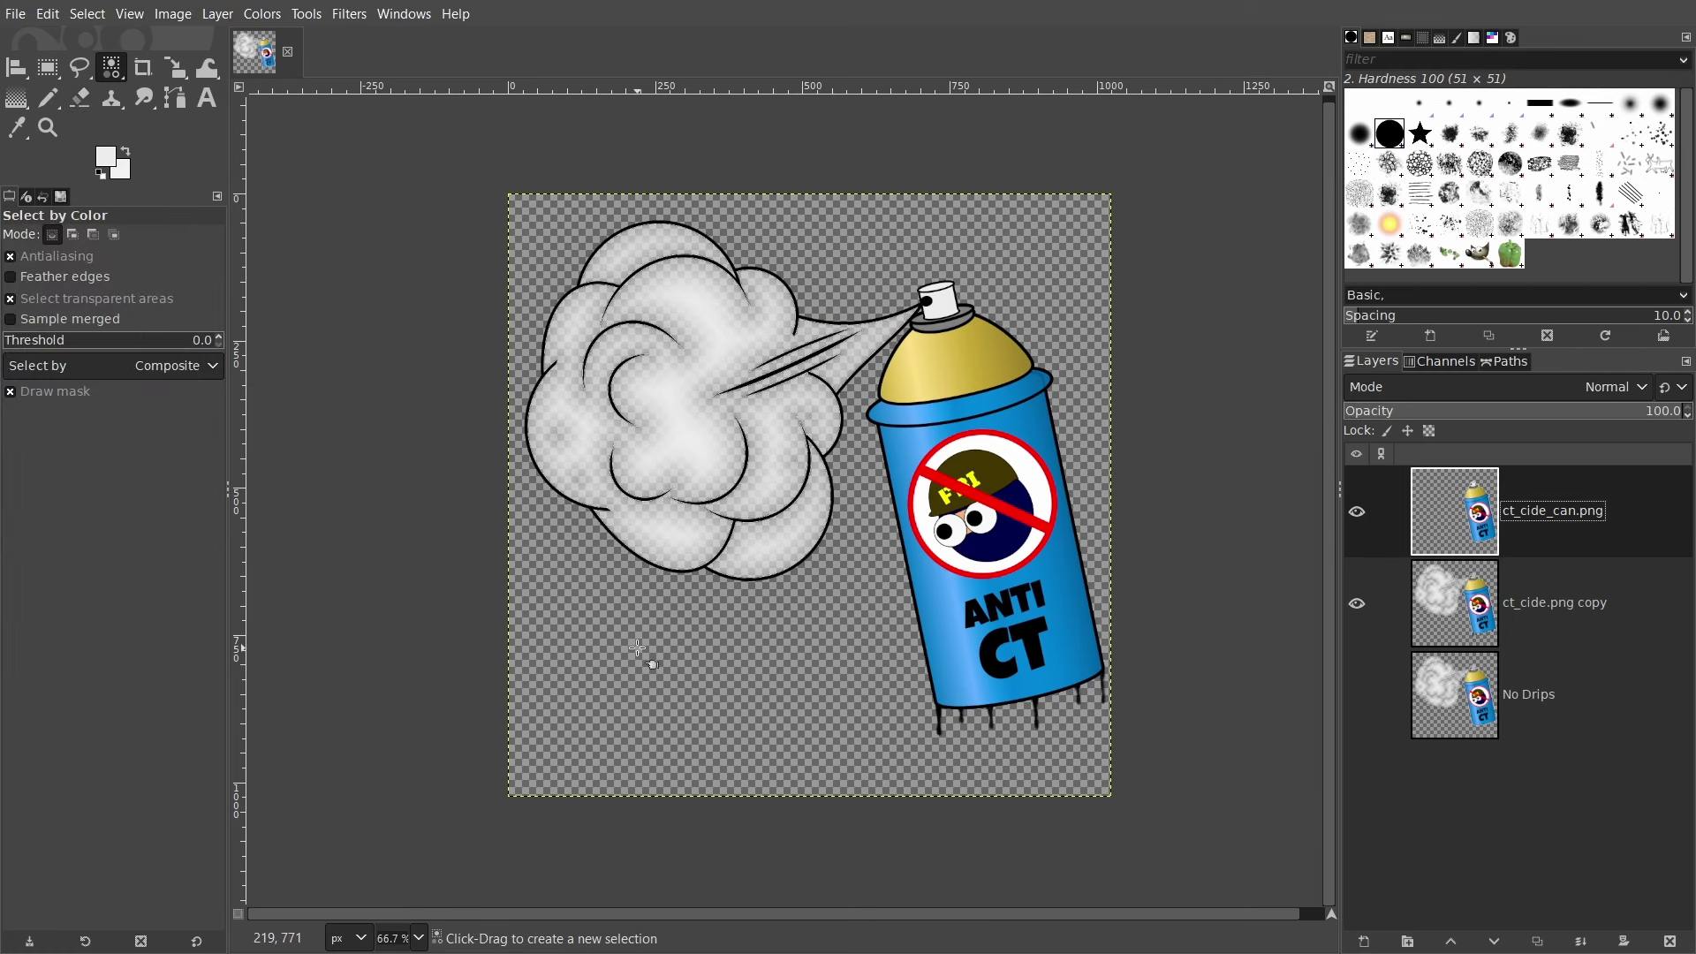
left_click(661, 649)
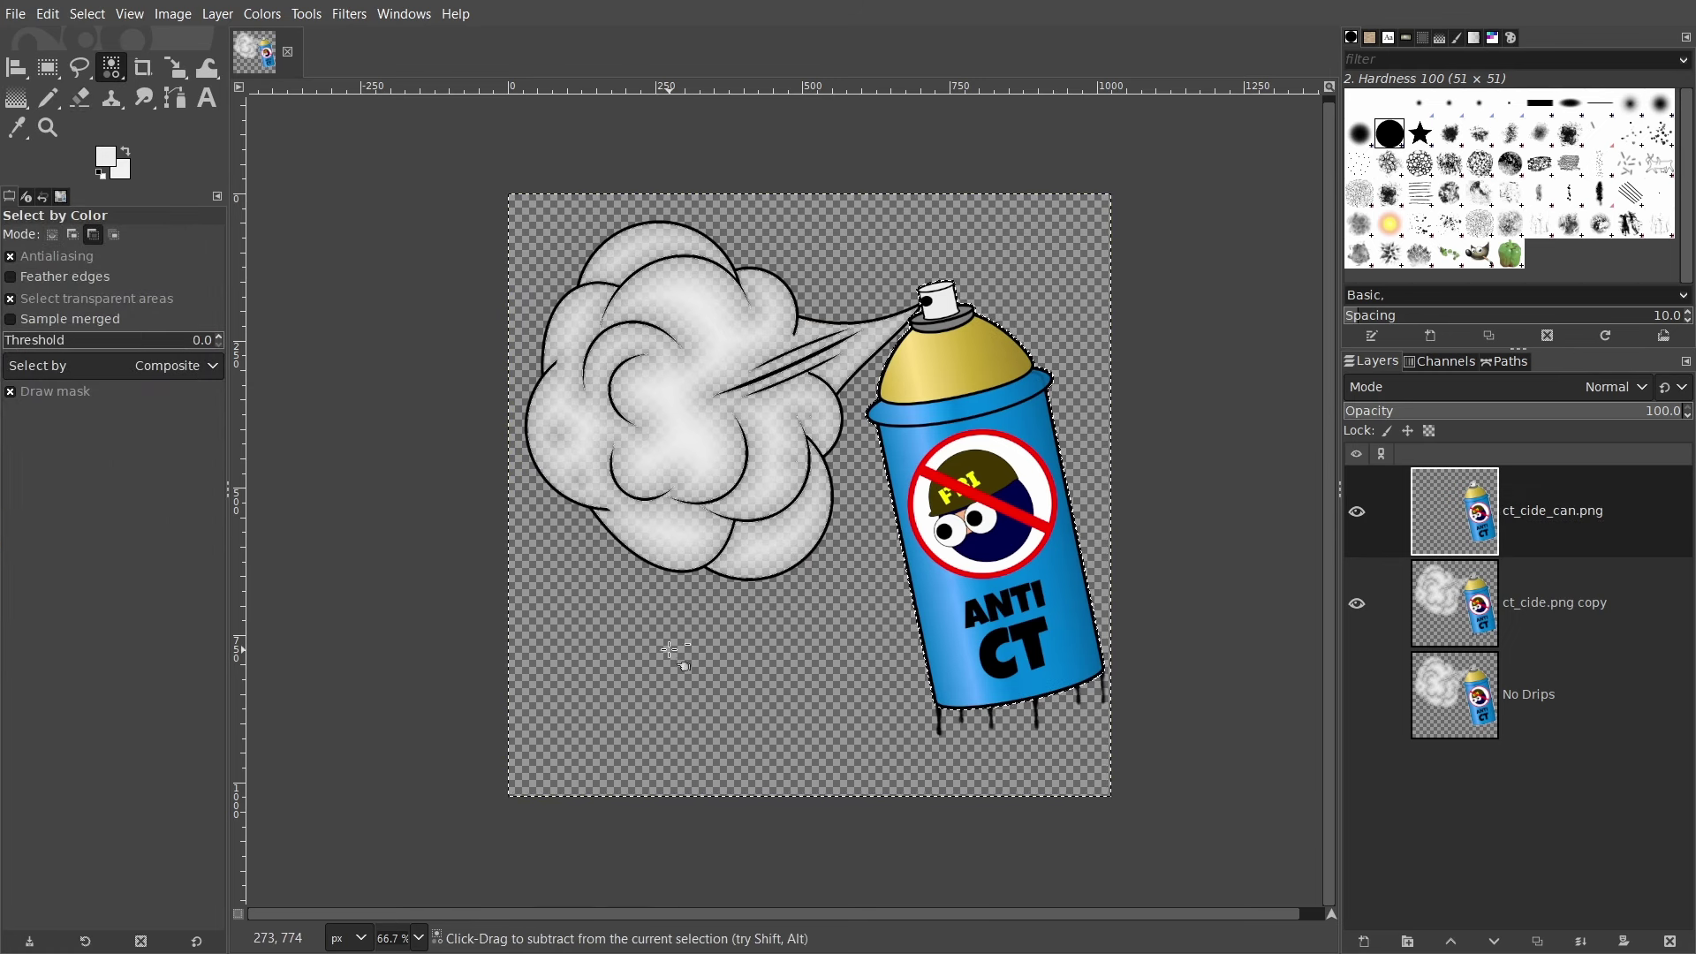
key("ctrl+i")
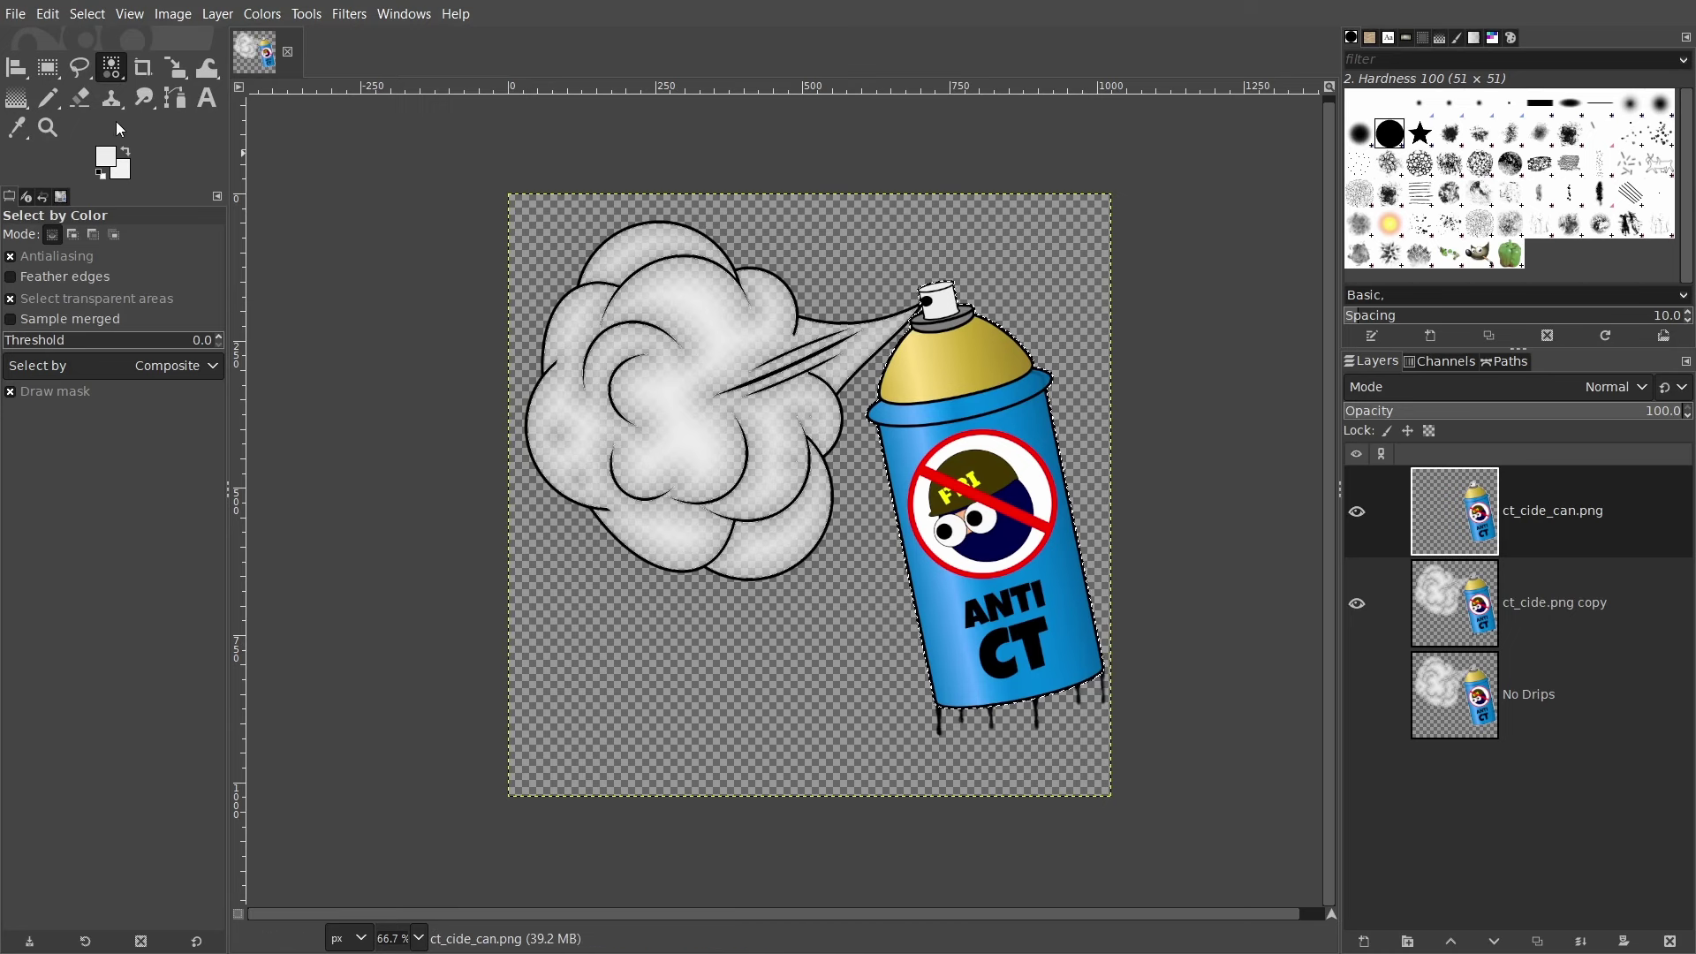
key("r")
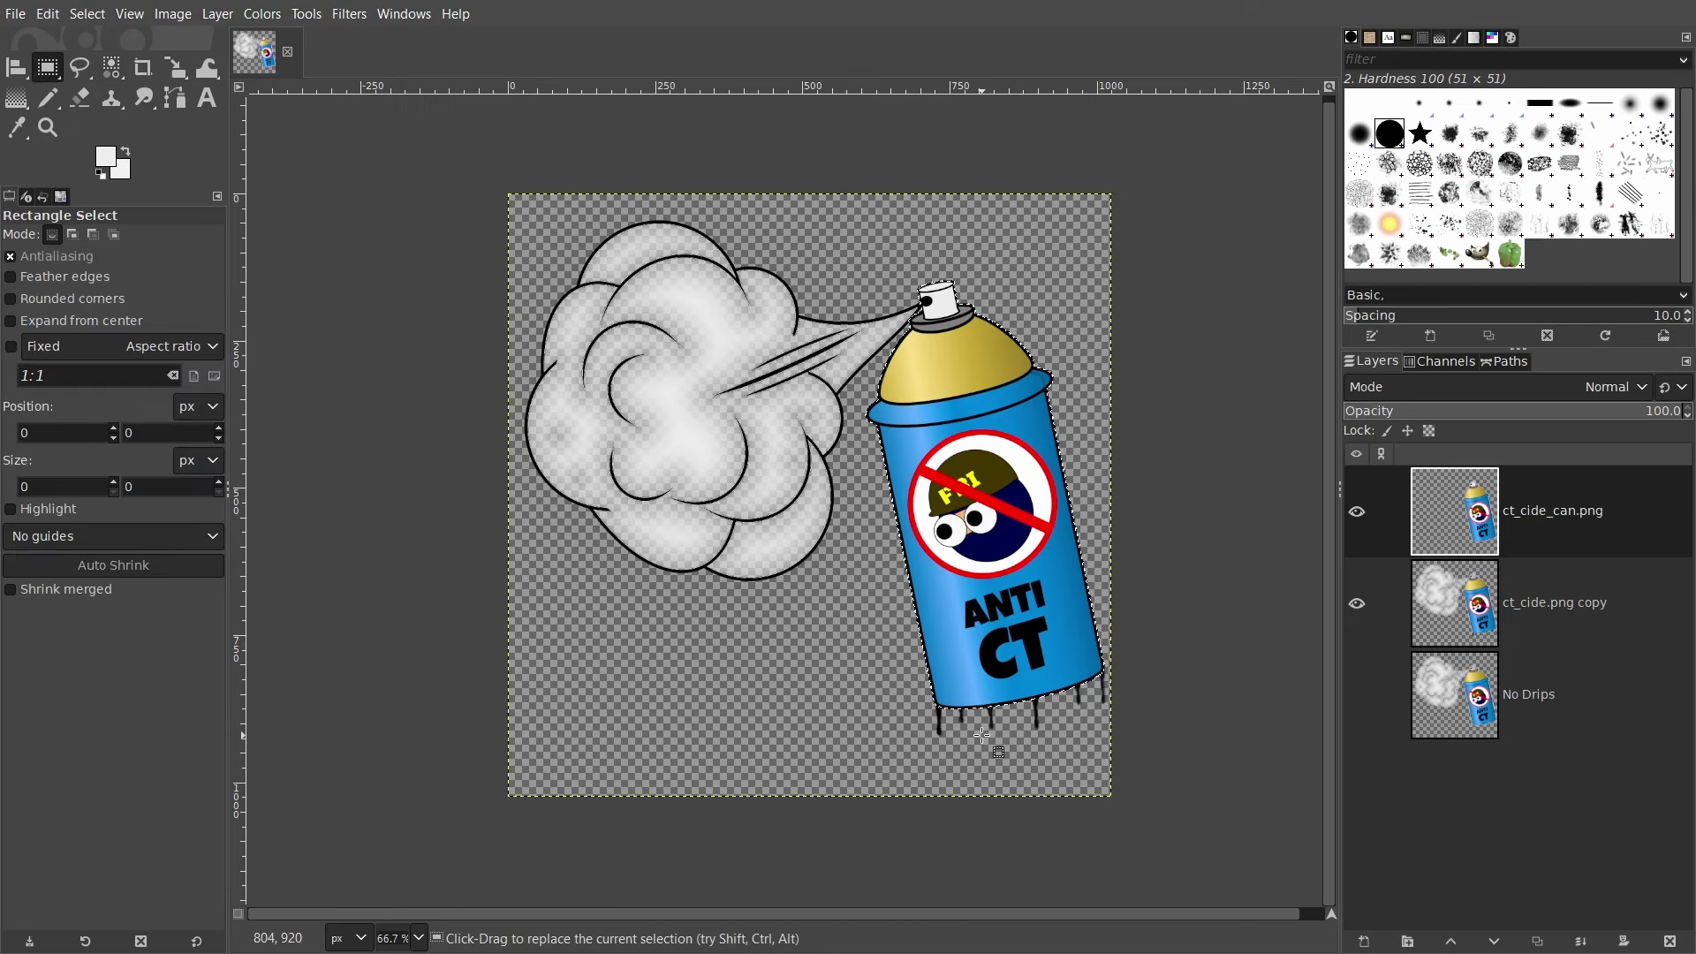
scroll(911, 742, "up", 2, "ctrl")
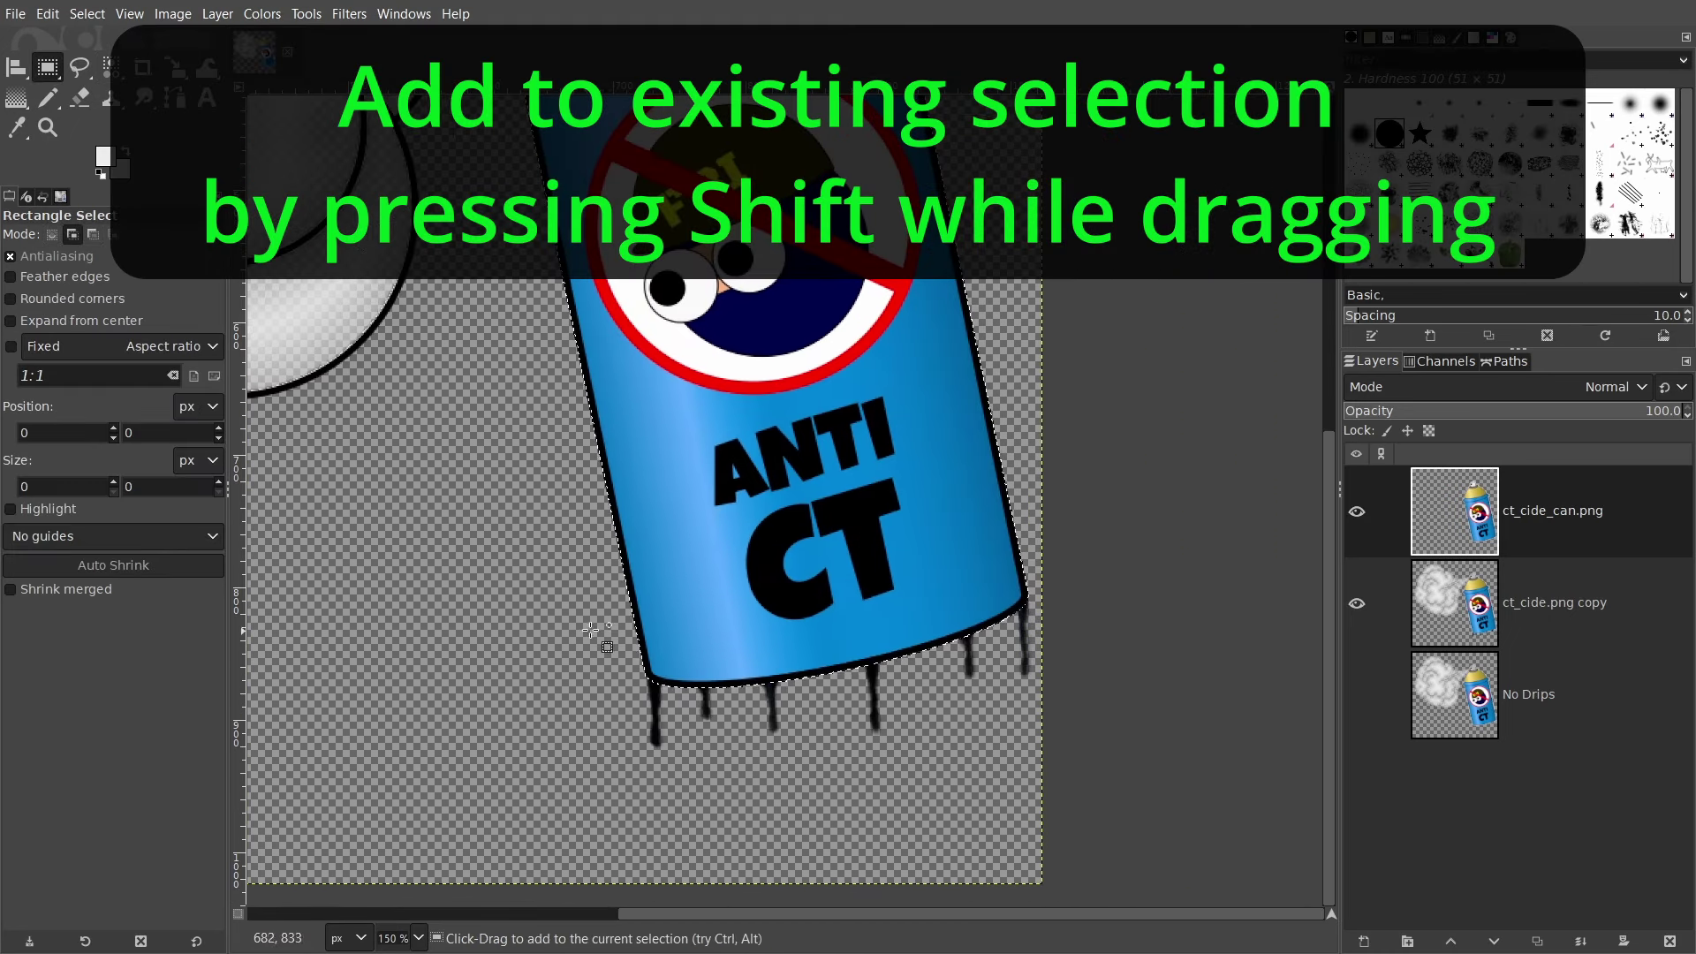
left_click_drag(586, 586, 1060, 812)
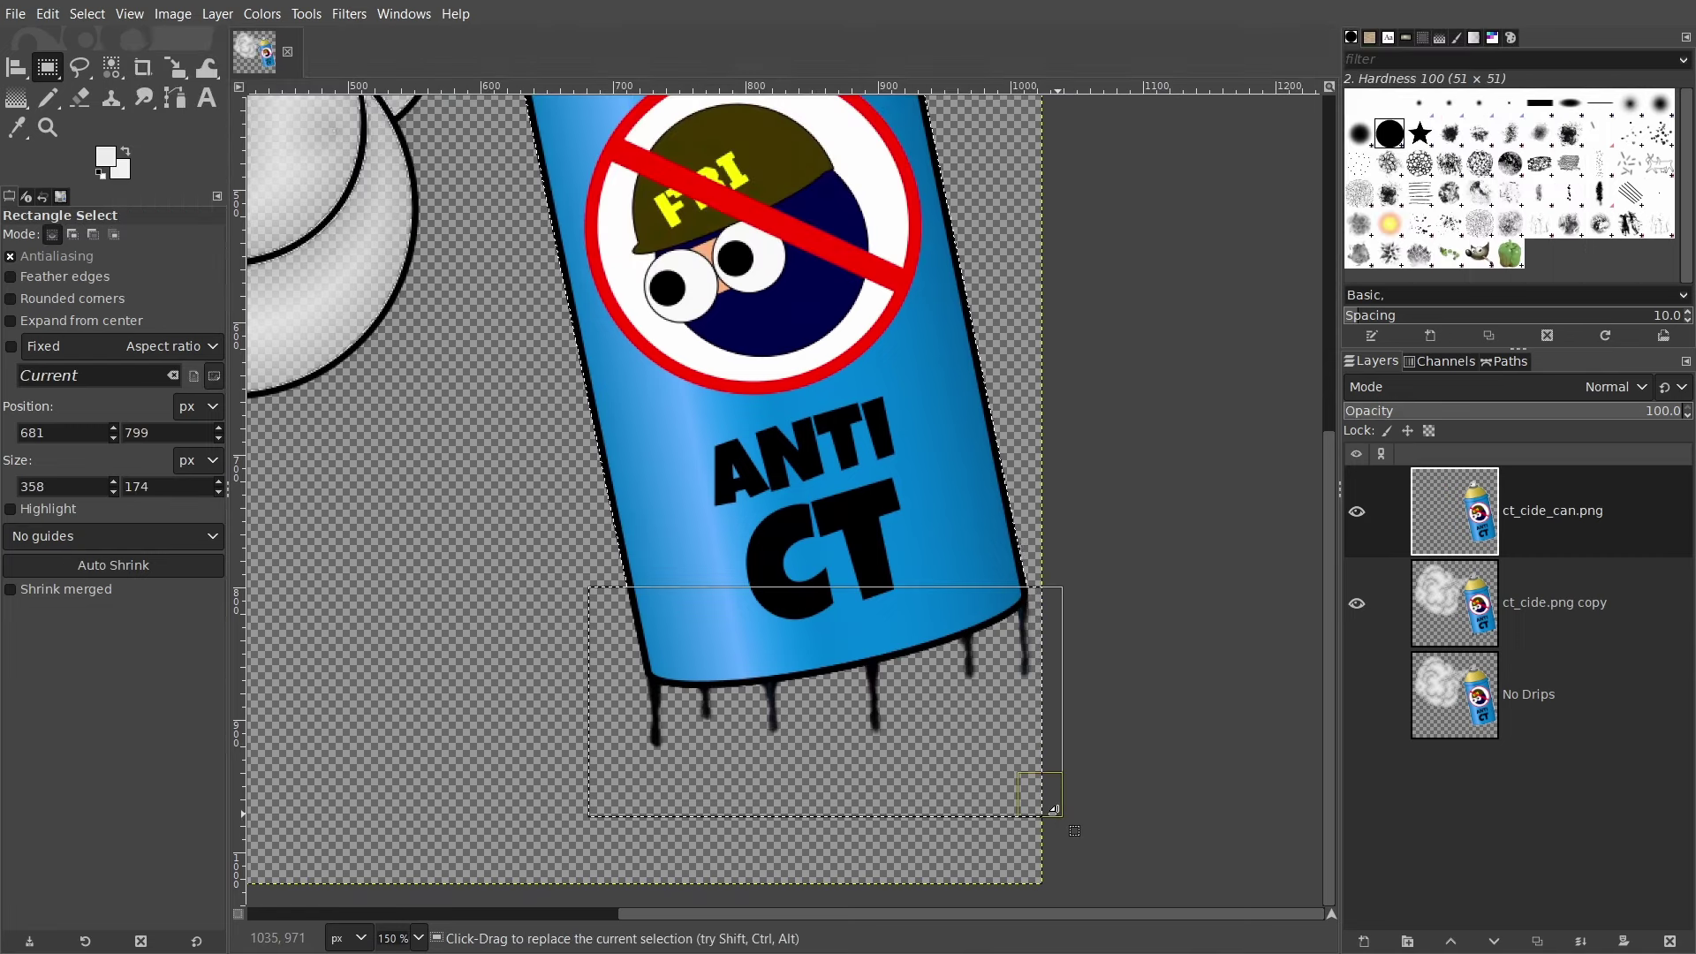
Step: Hide the can-only layer and add a white layer mask to ct_cide.png copy
left_click(1354, 509)
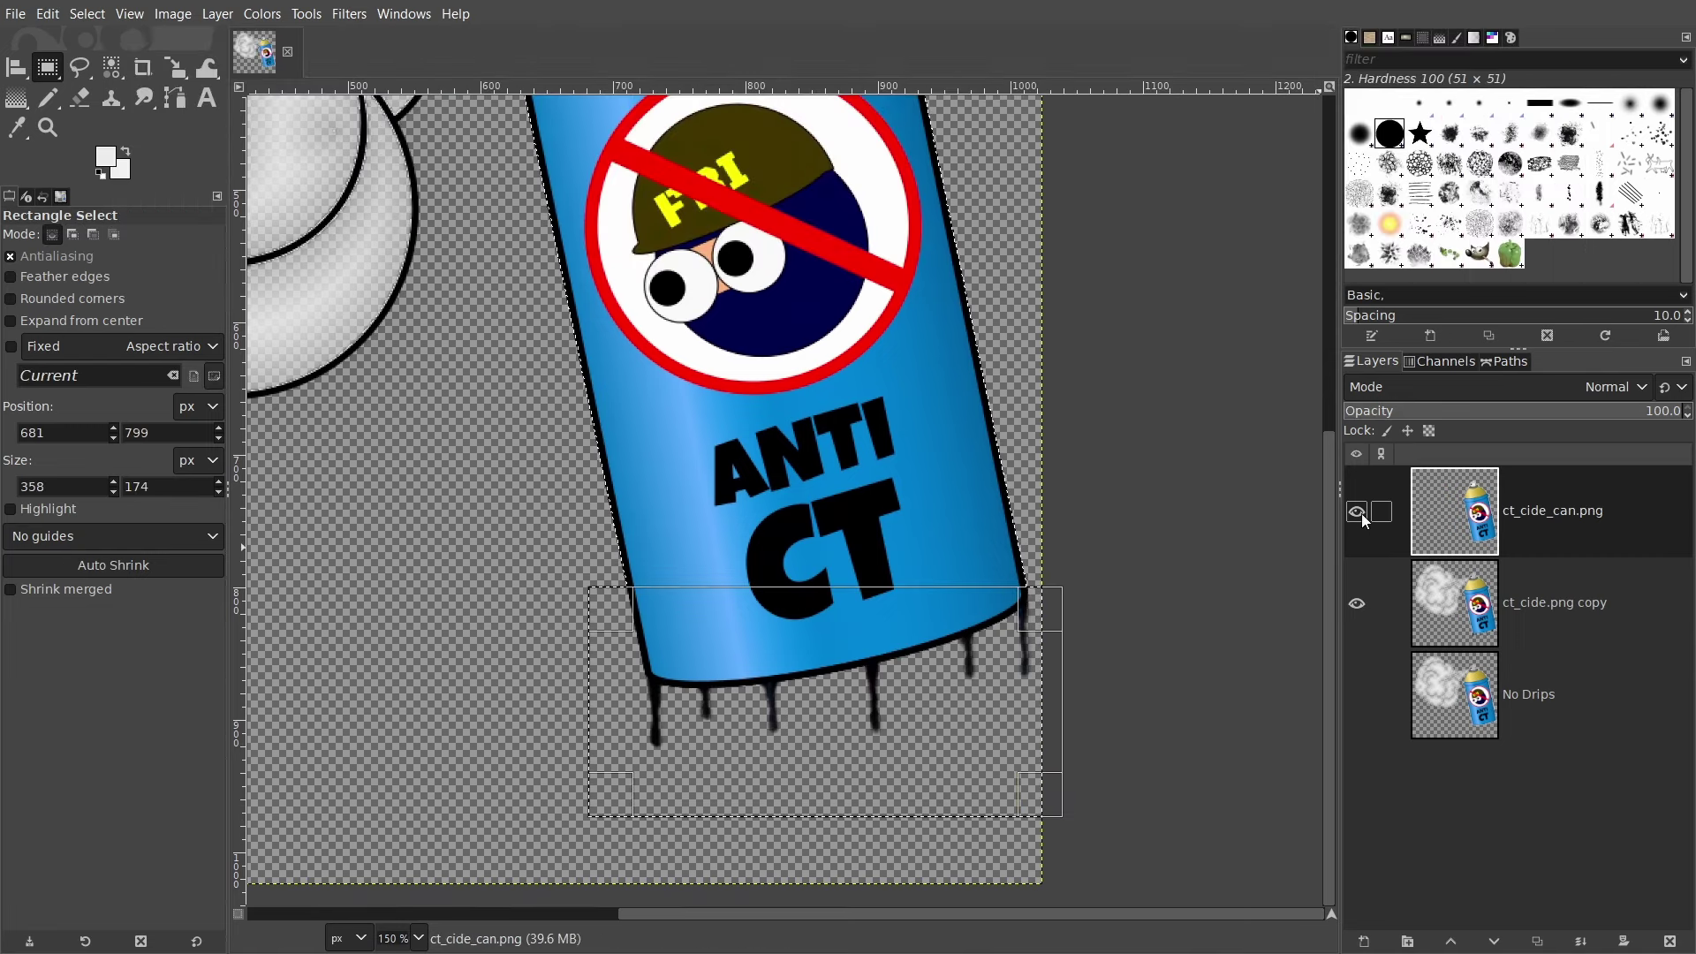
left_click(1466, 617)
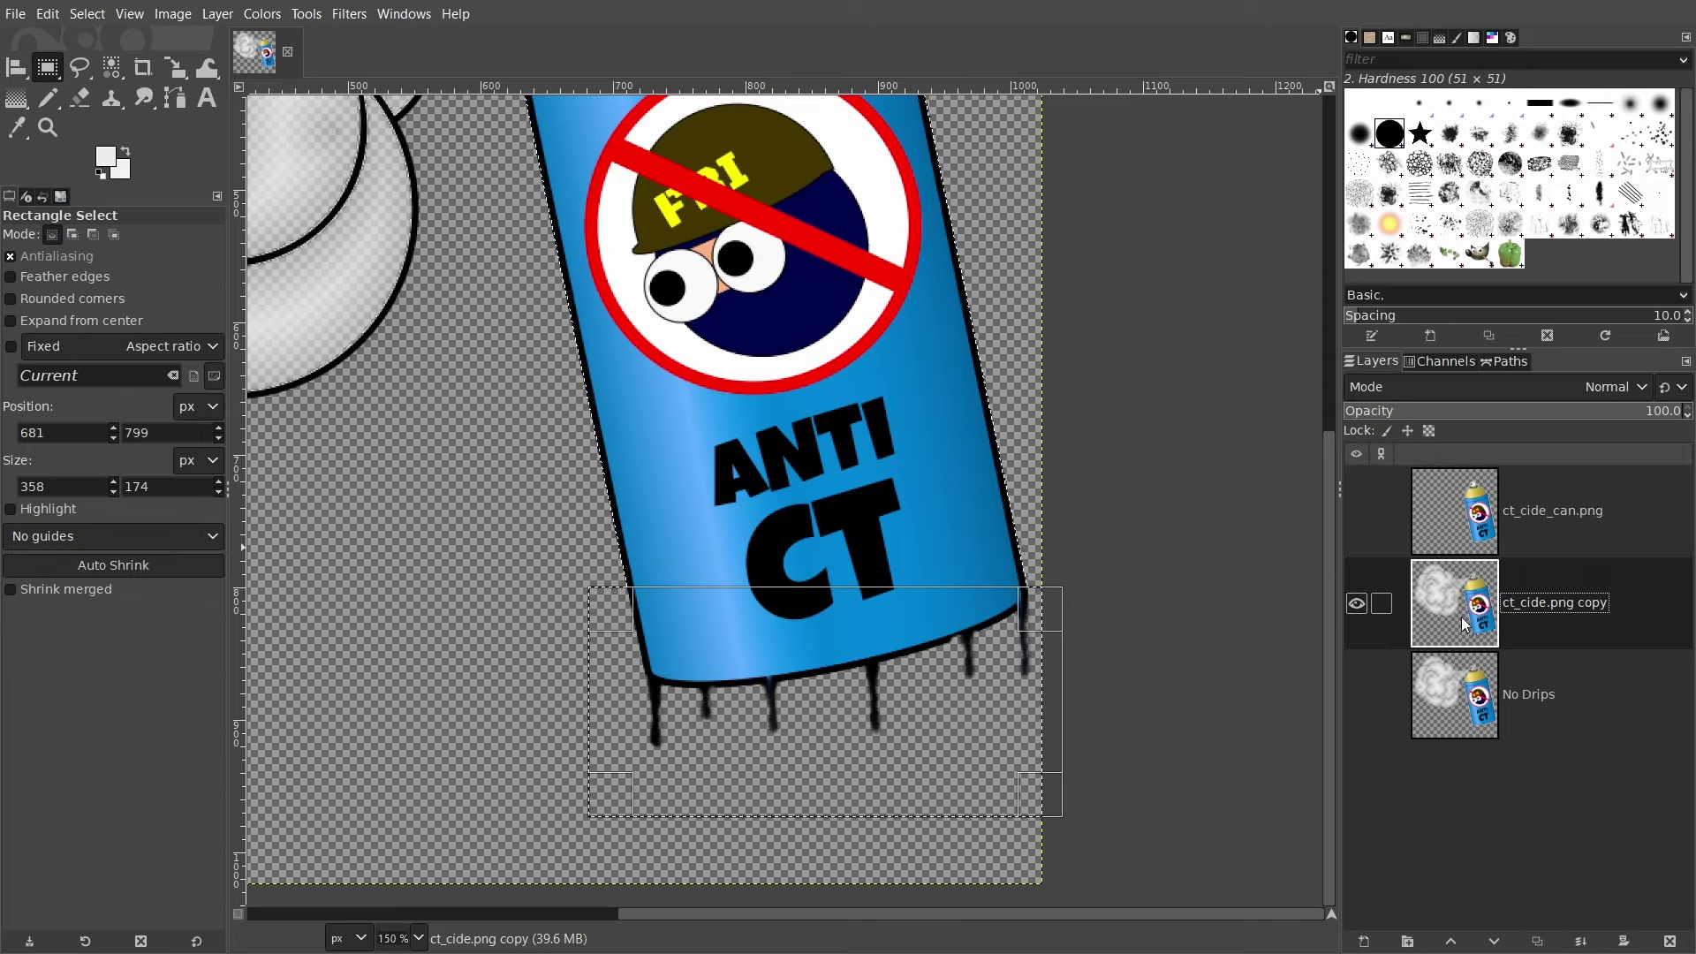
right_click(1461, 616)
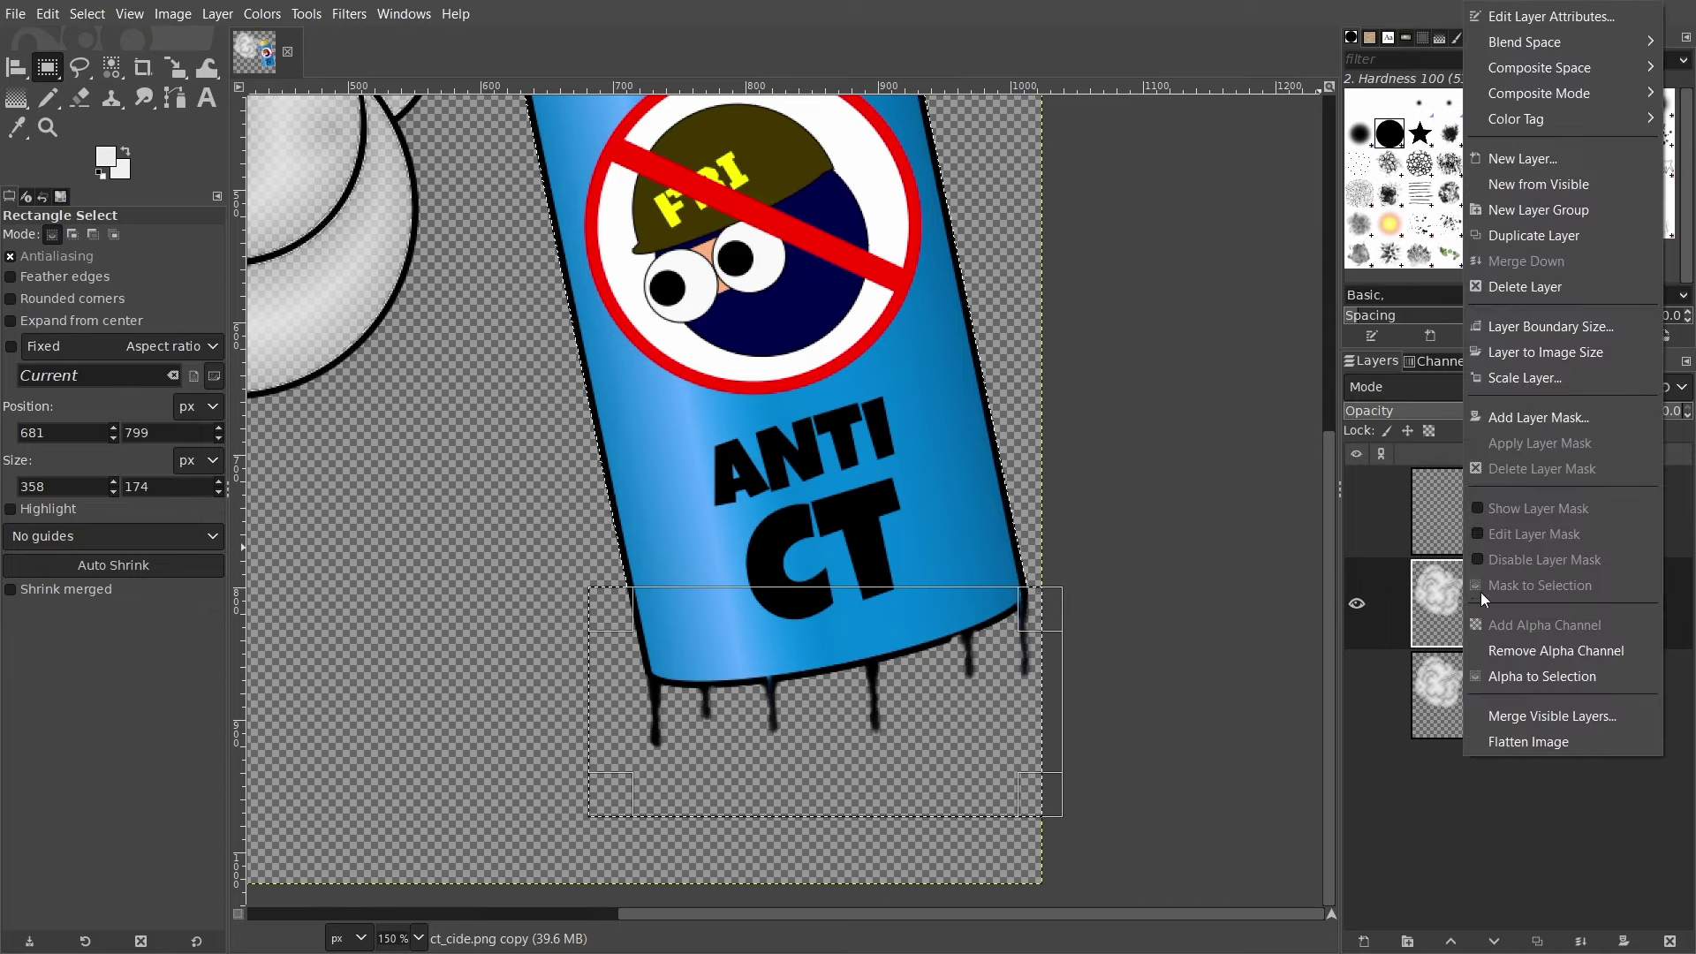
left_click(1559, 415)
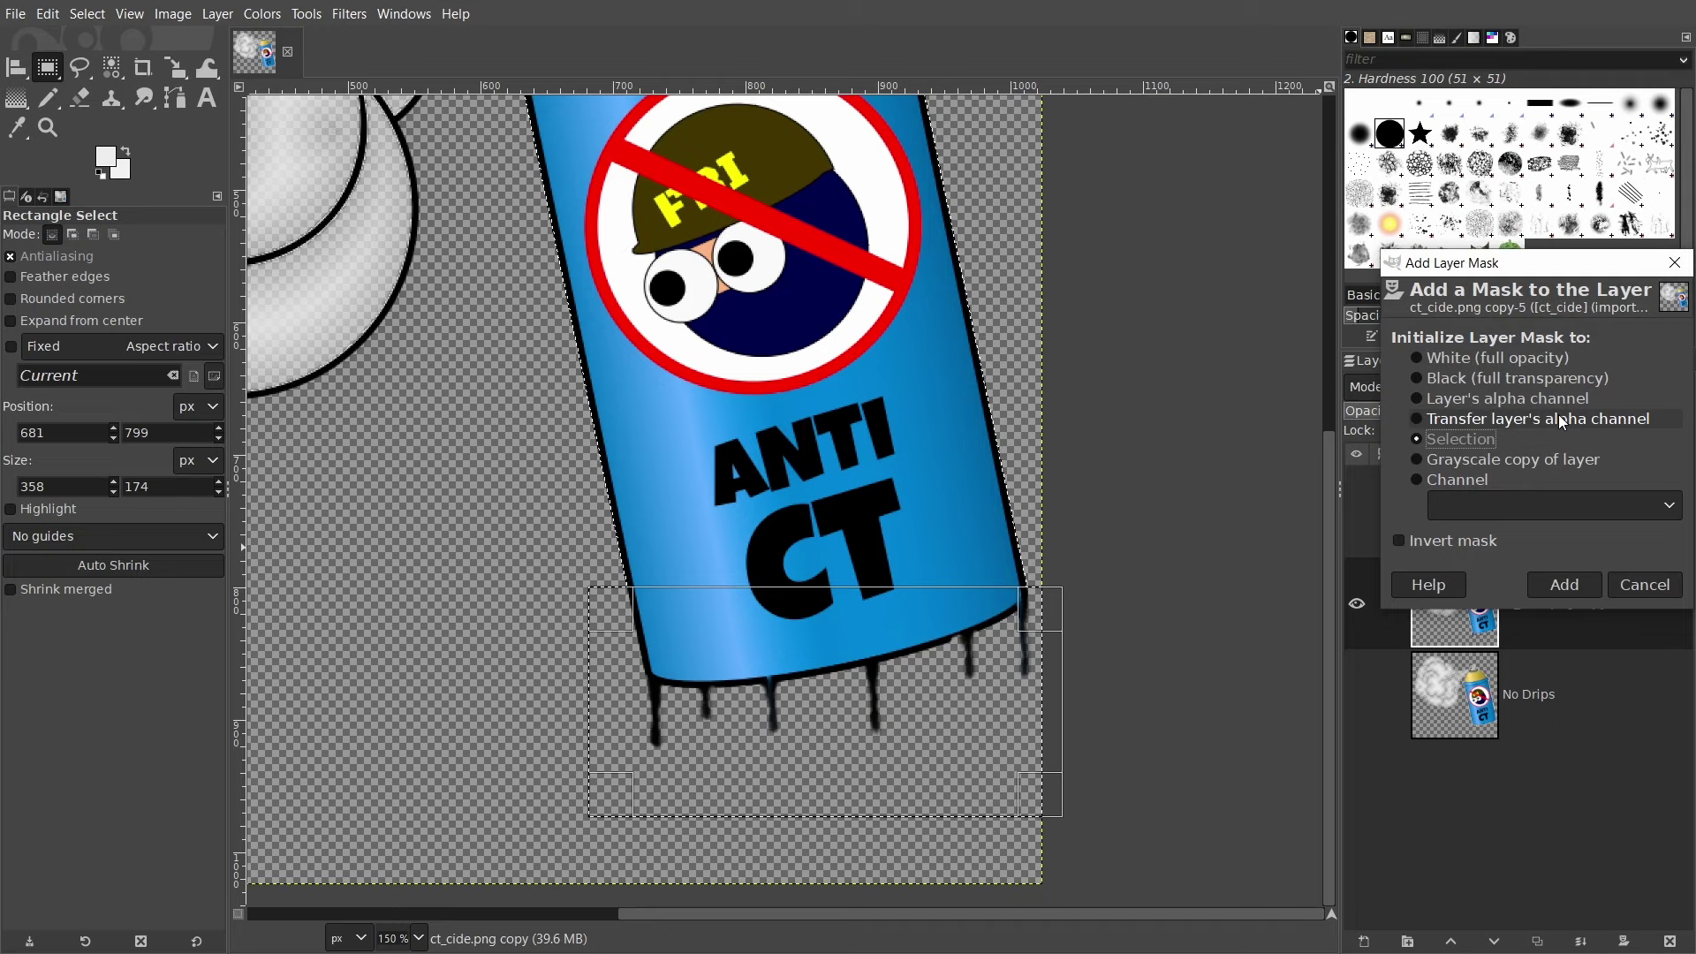
left_click(1443, 361)
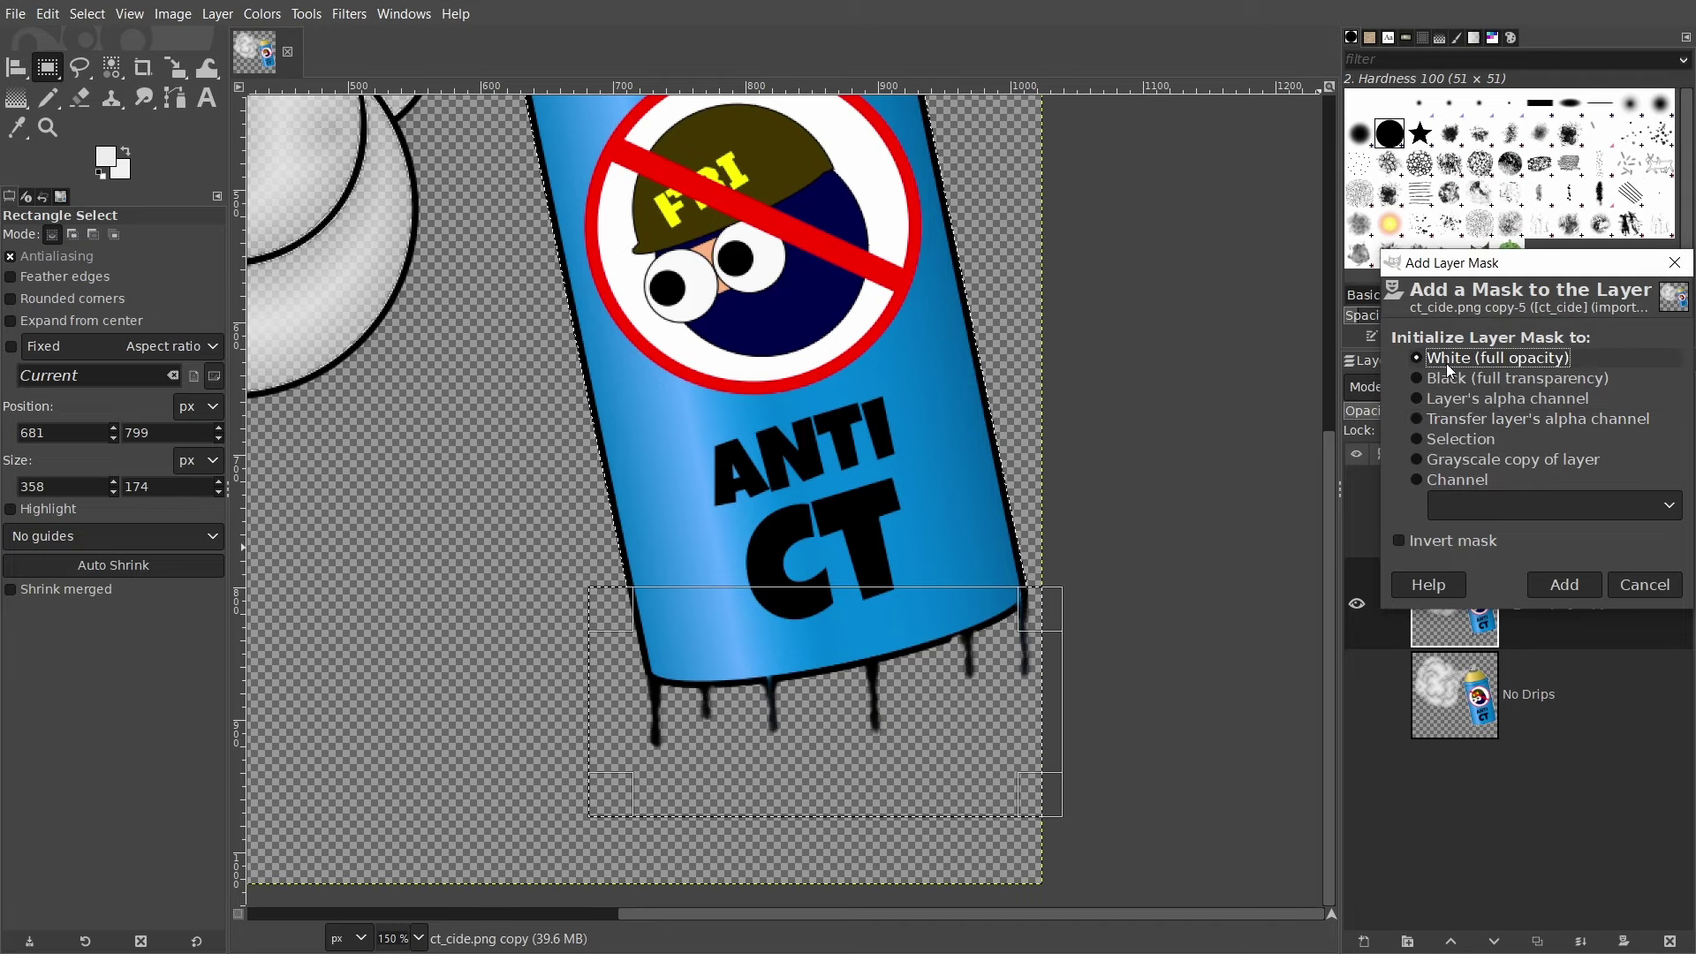
left_click(1574, 588)
scroll(601, 493, "up", 2)
scroll(603, 493, "left", 3)
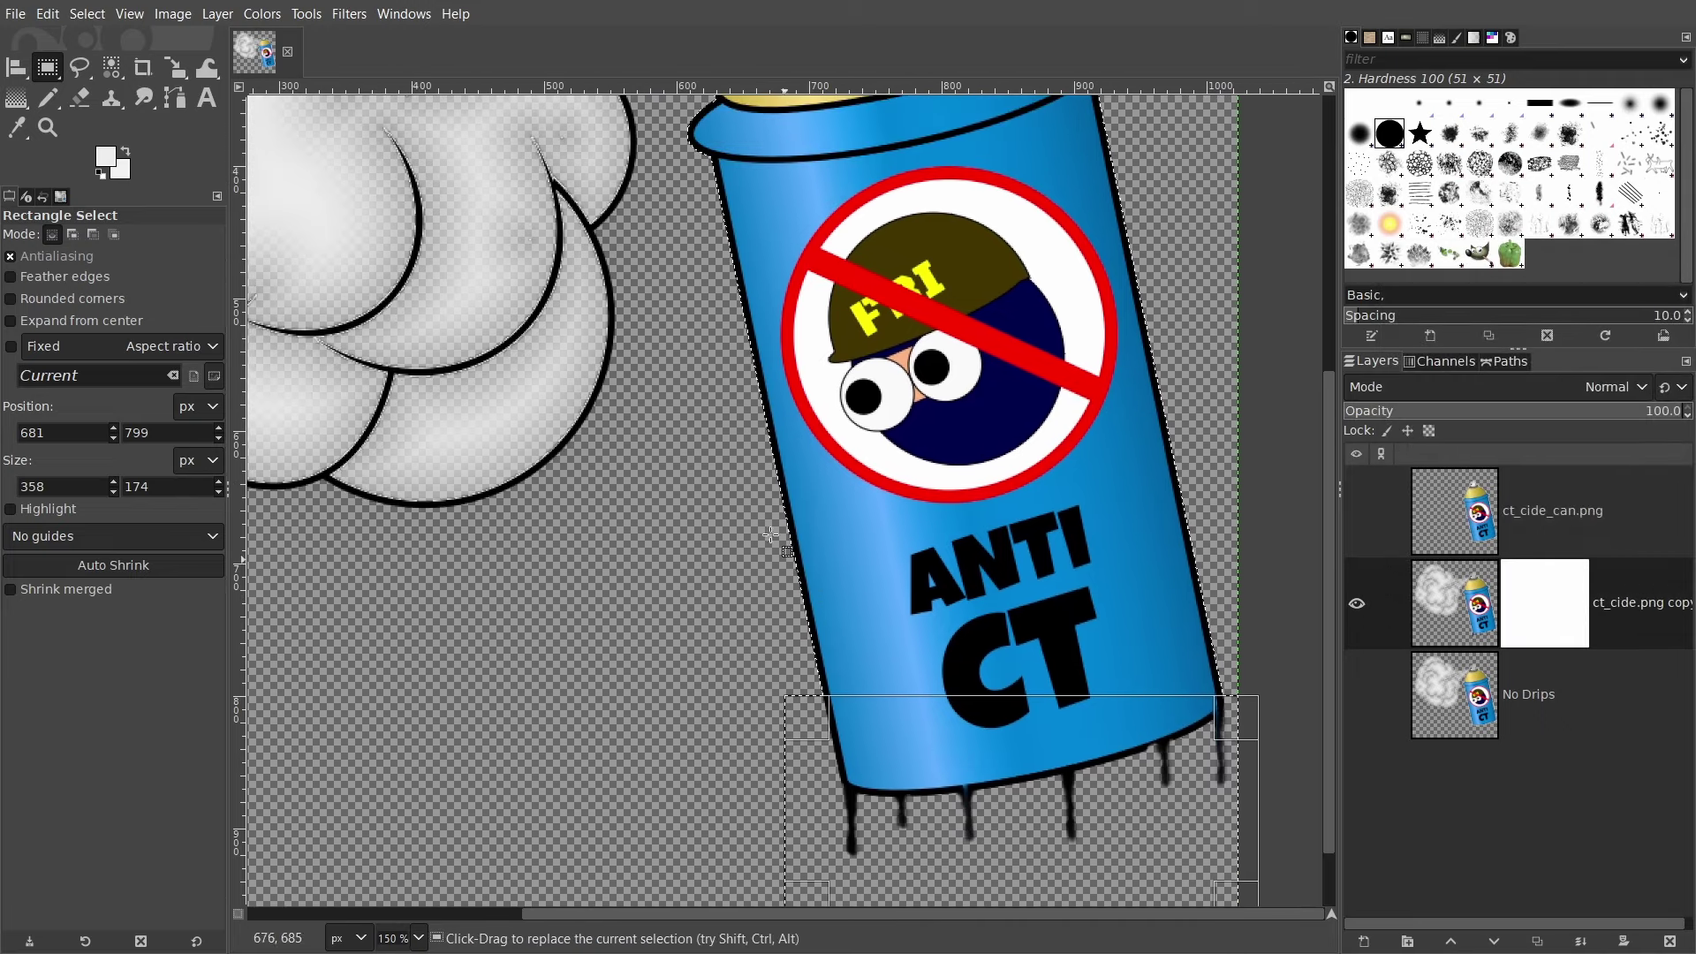
Step: Bucket-fill the mask's can area with light grey f0f0f0
left_click(114, 157)
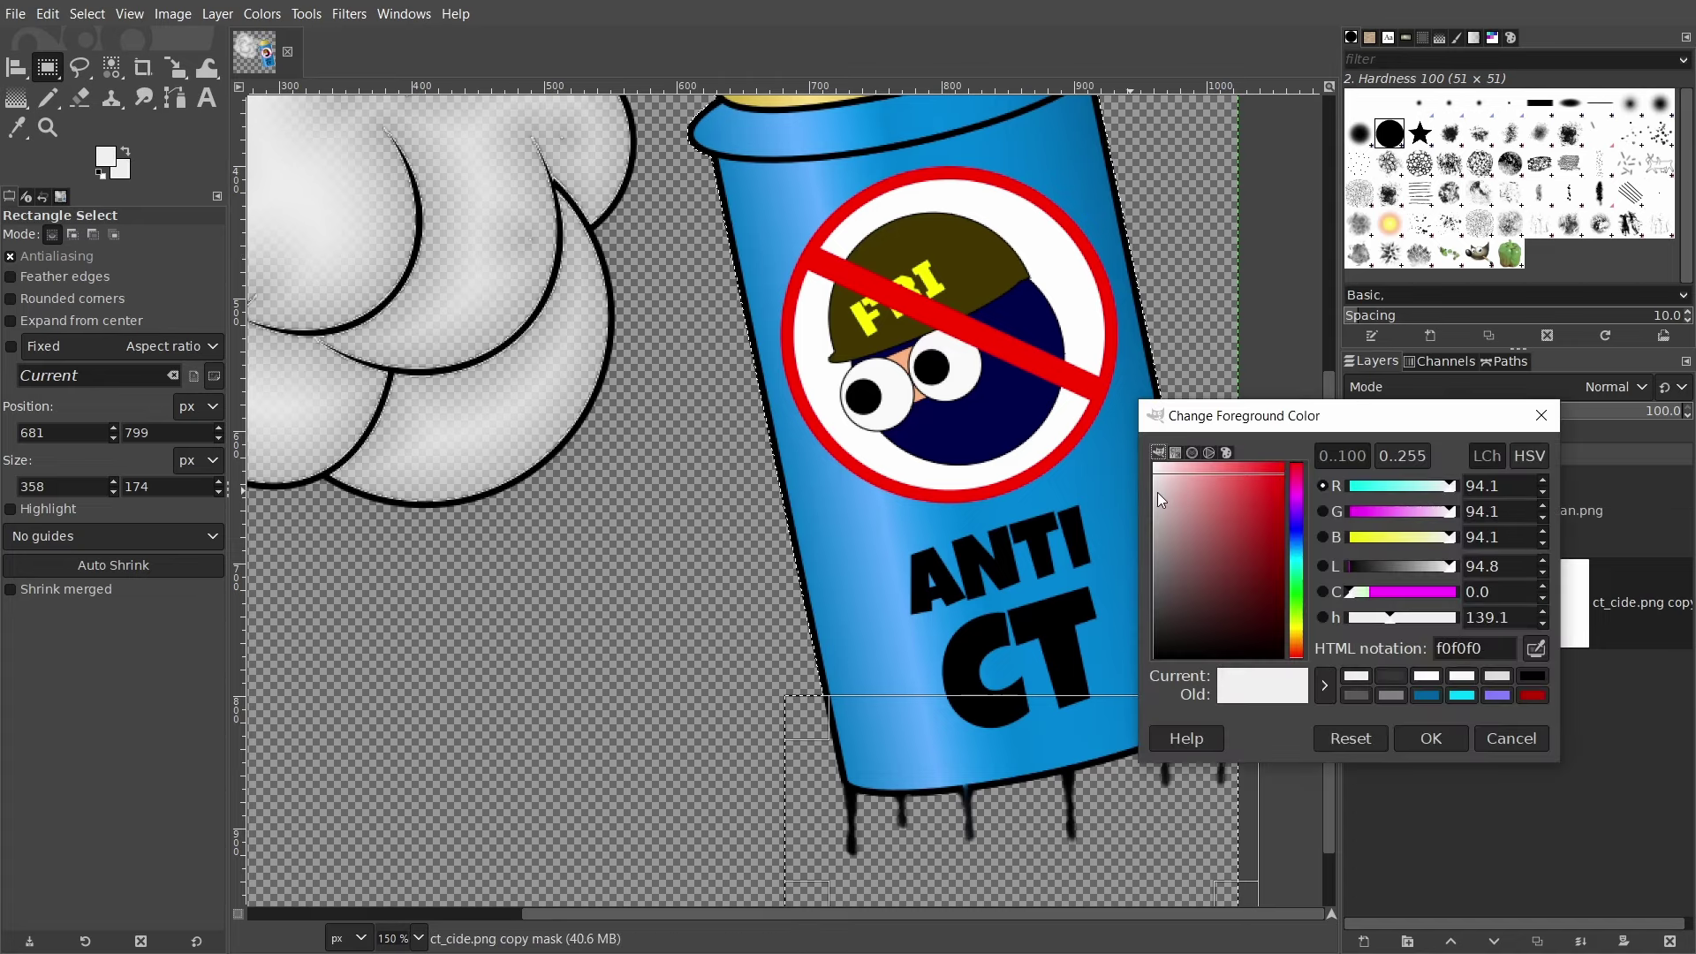
left_click(1431, 738)
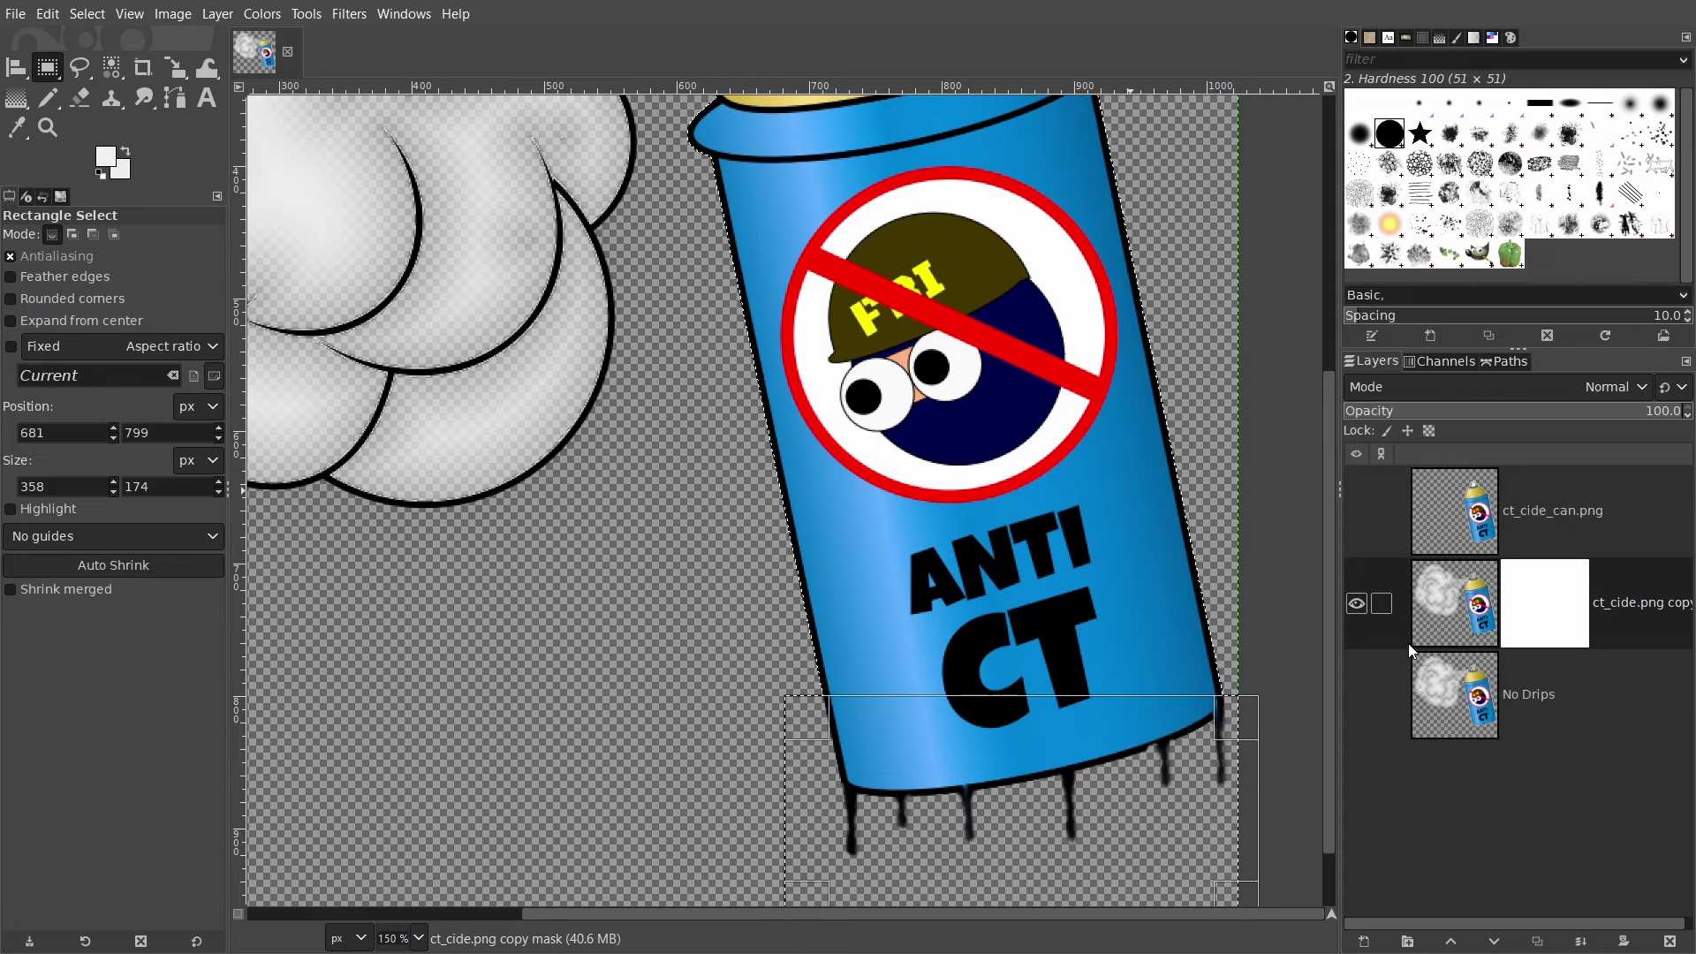
left_click(1457, 620)
left_click(927, 719)
key("shift+b")
left_click(1172, 803)
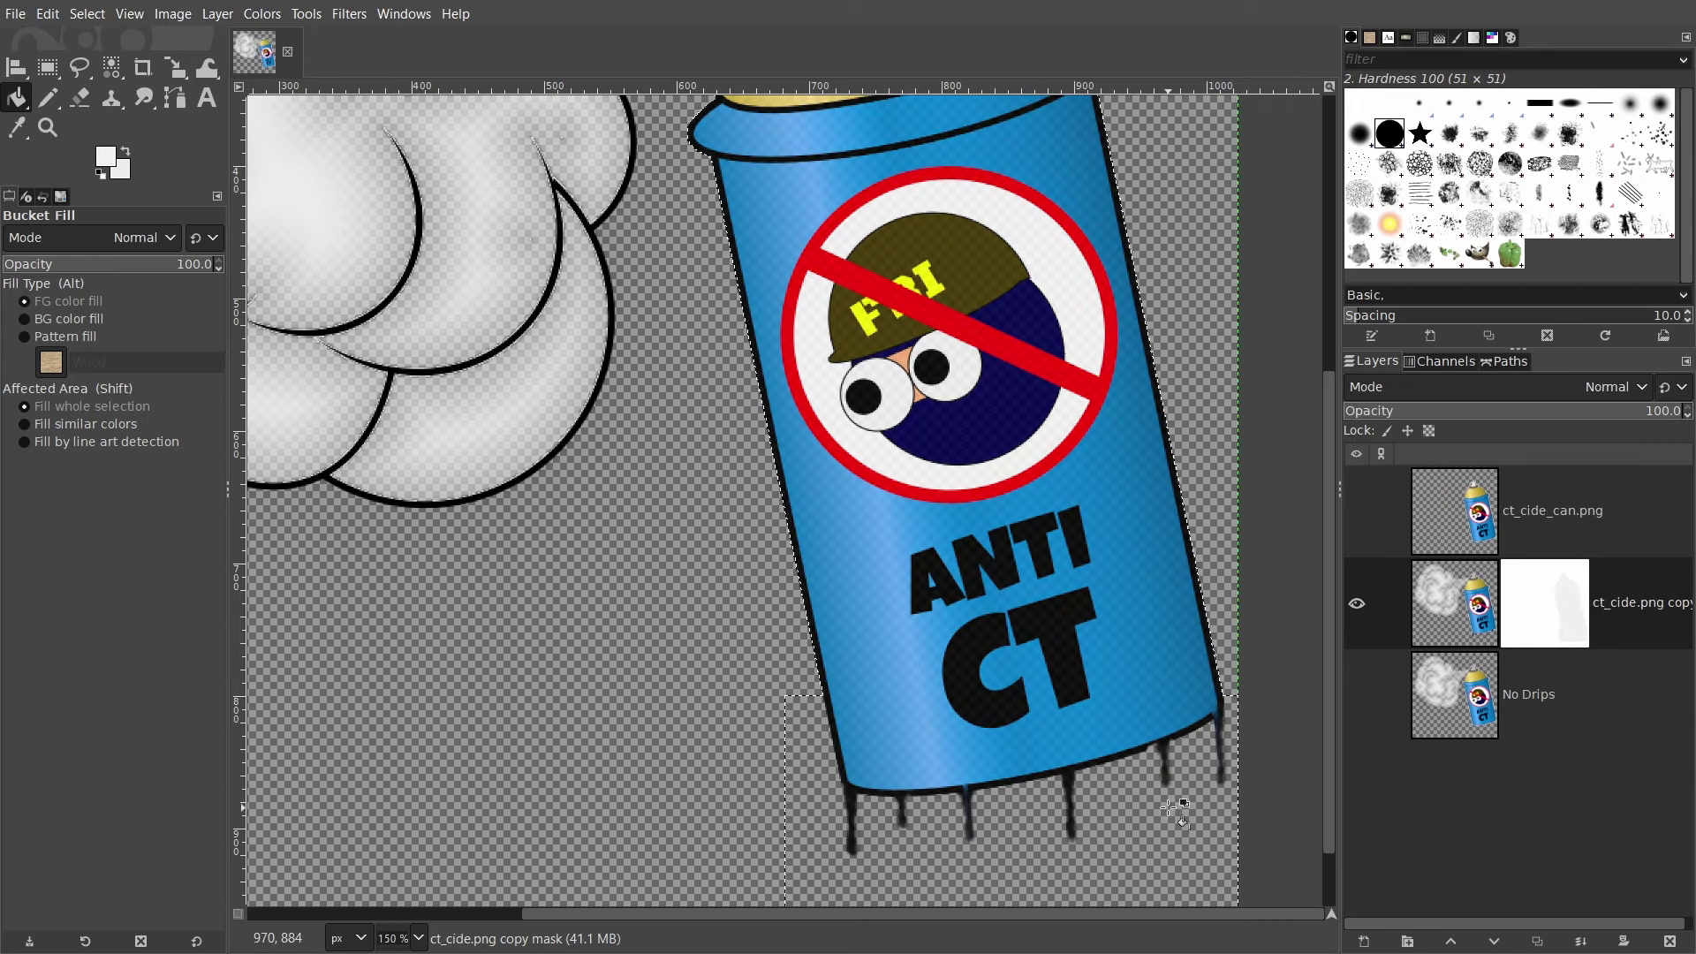
scroll(1038, 466, "up", 4)
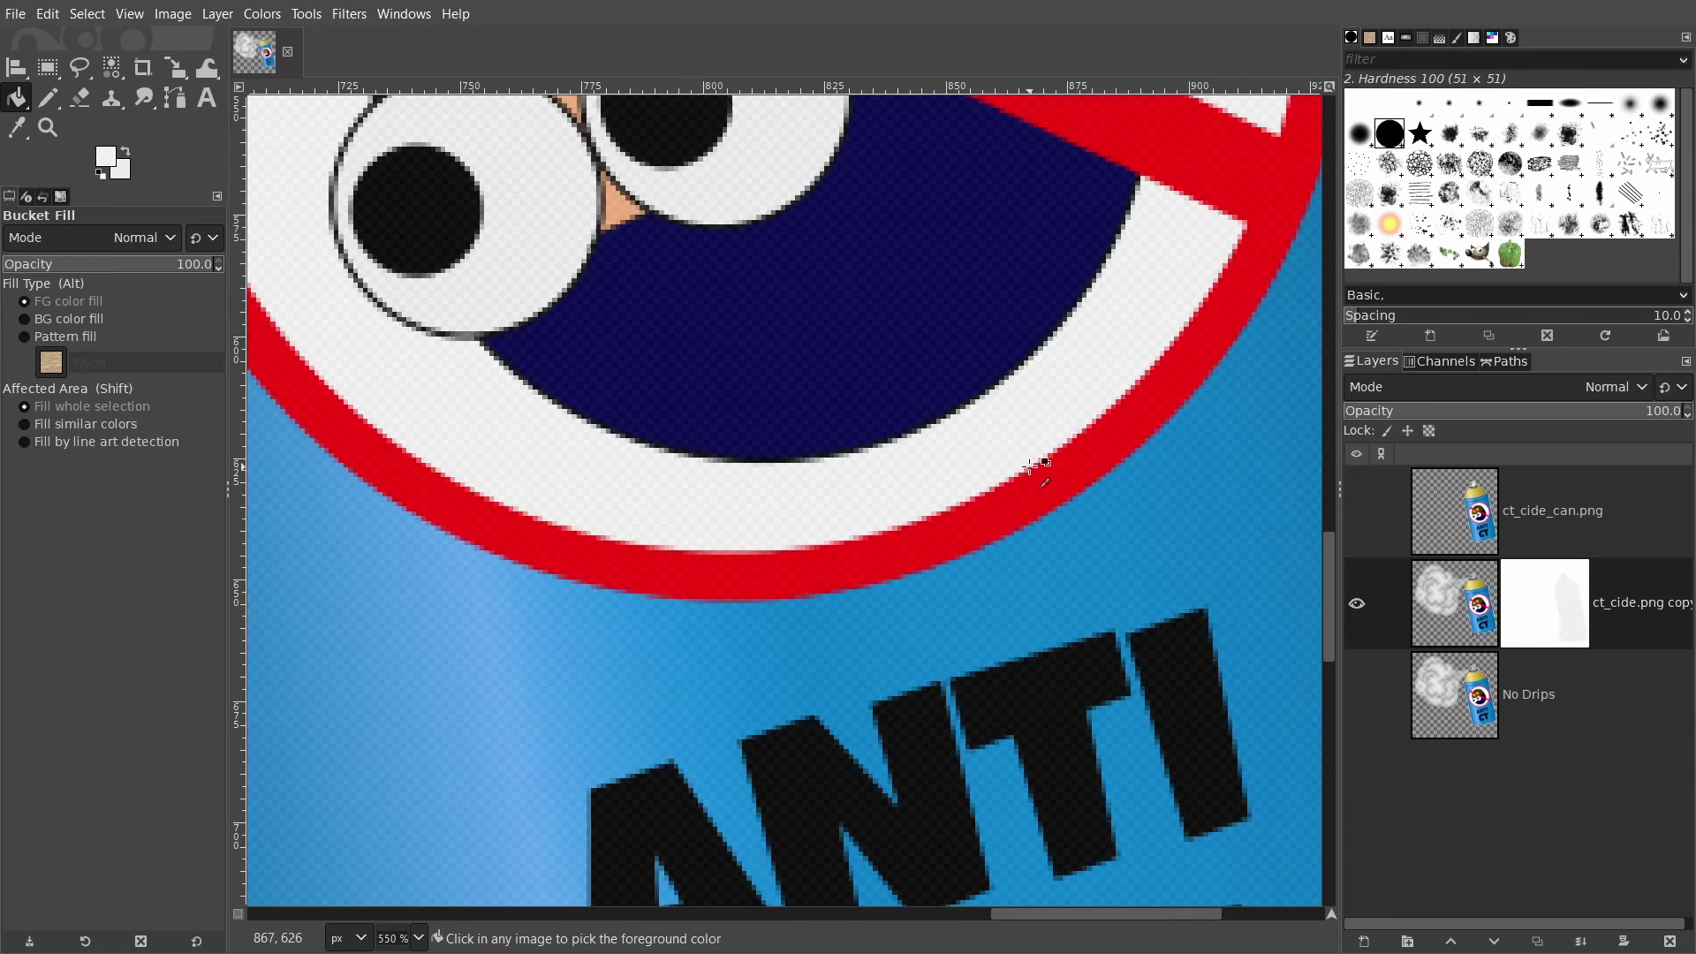
scroll(1040, 466, "down", 2)
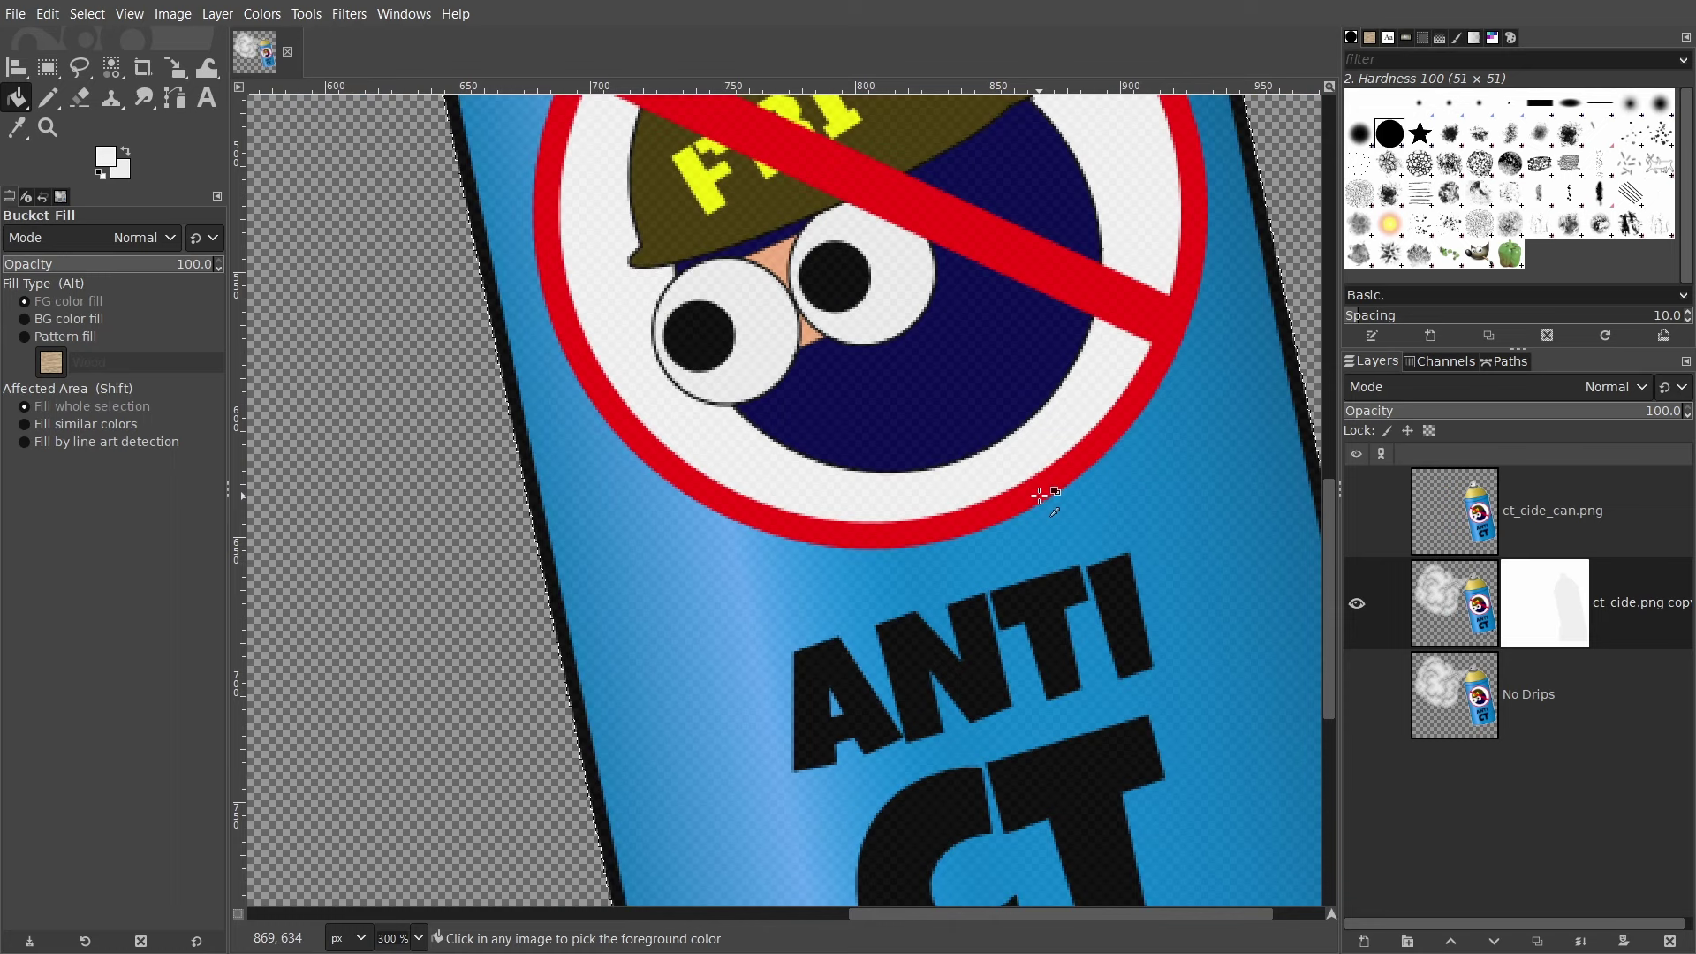
scroll(1039, 467, "down", 2)
scroll(1047, 531, "down", 1)
scroll(1052, 578, "down", 1)
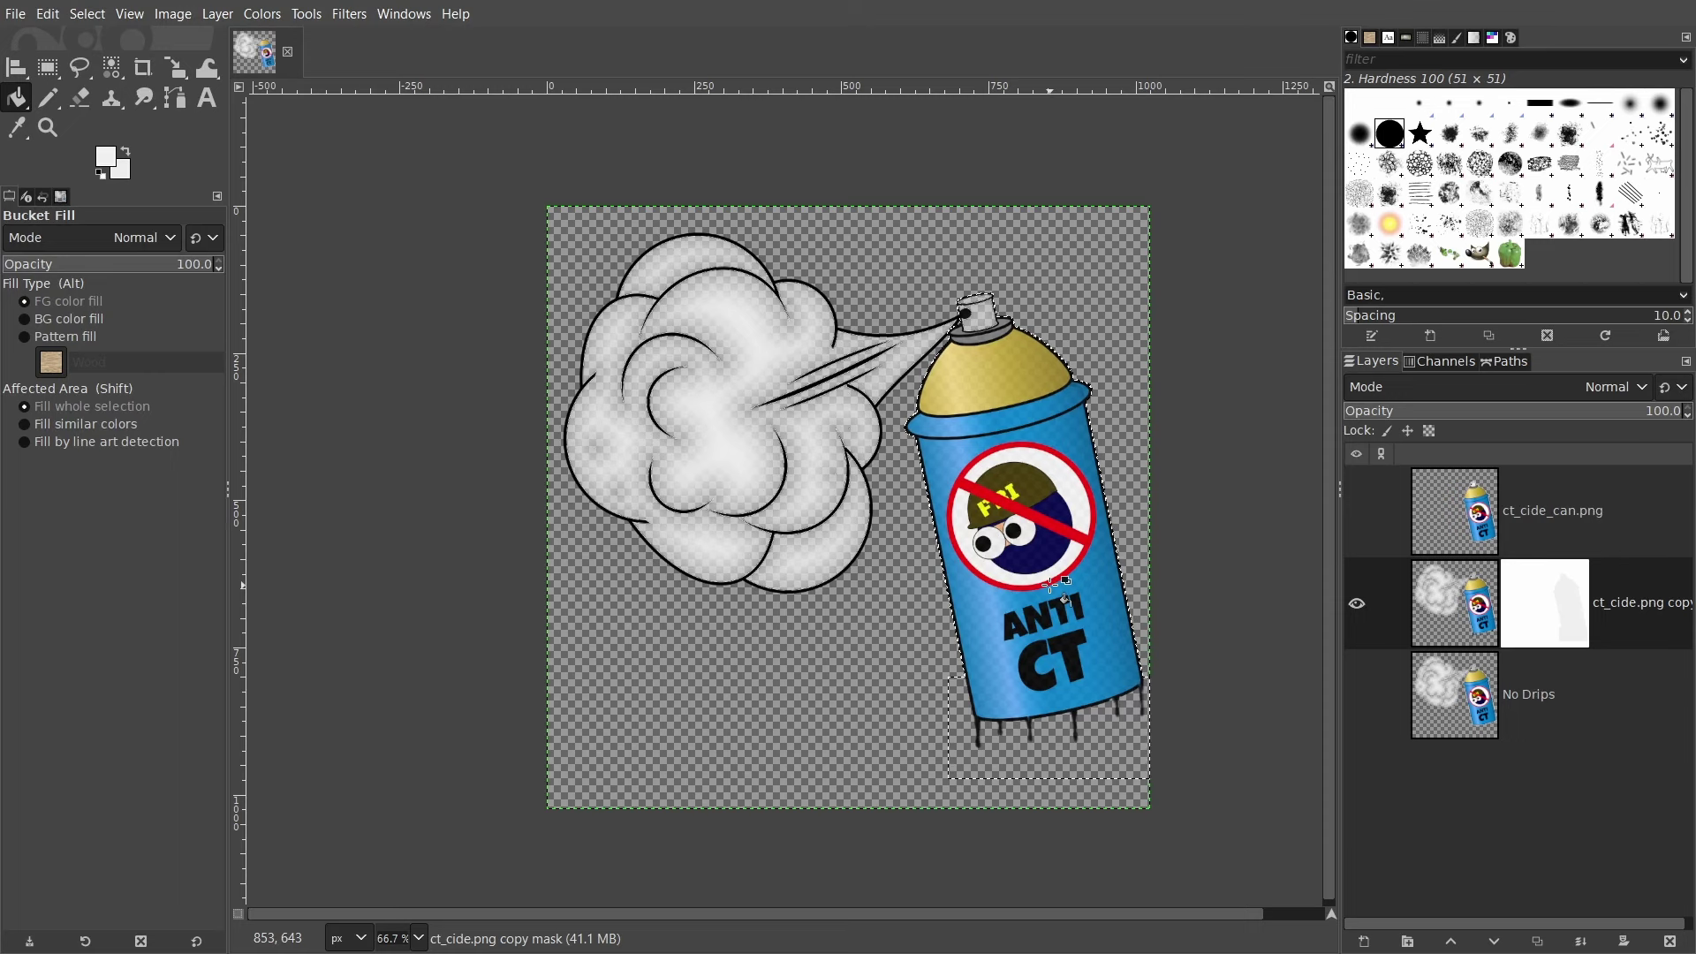
Step: Clear the selection, then convert the copy layer's mask into a selection
key("ctrl+shift+a")
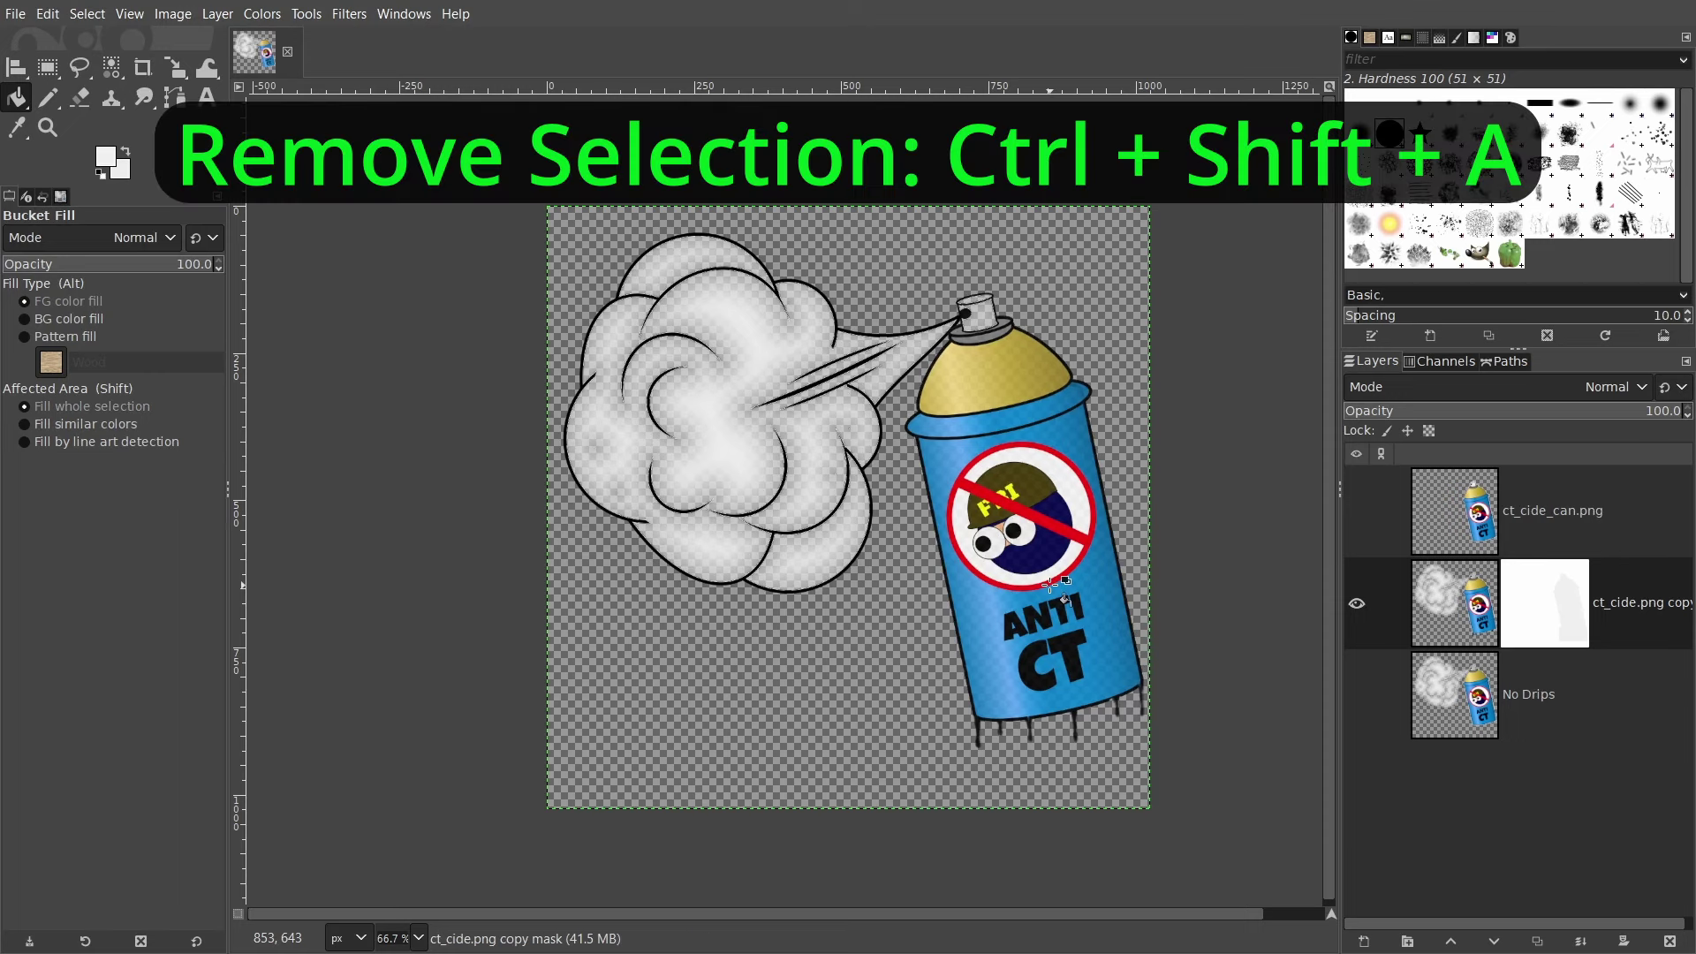
right_click(1550, 623)
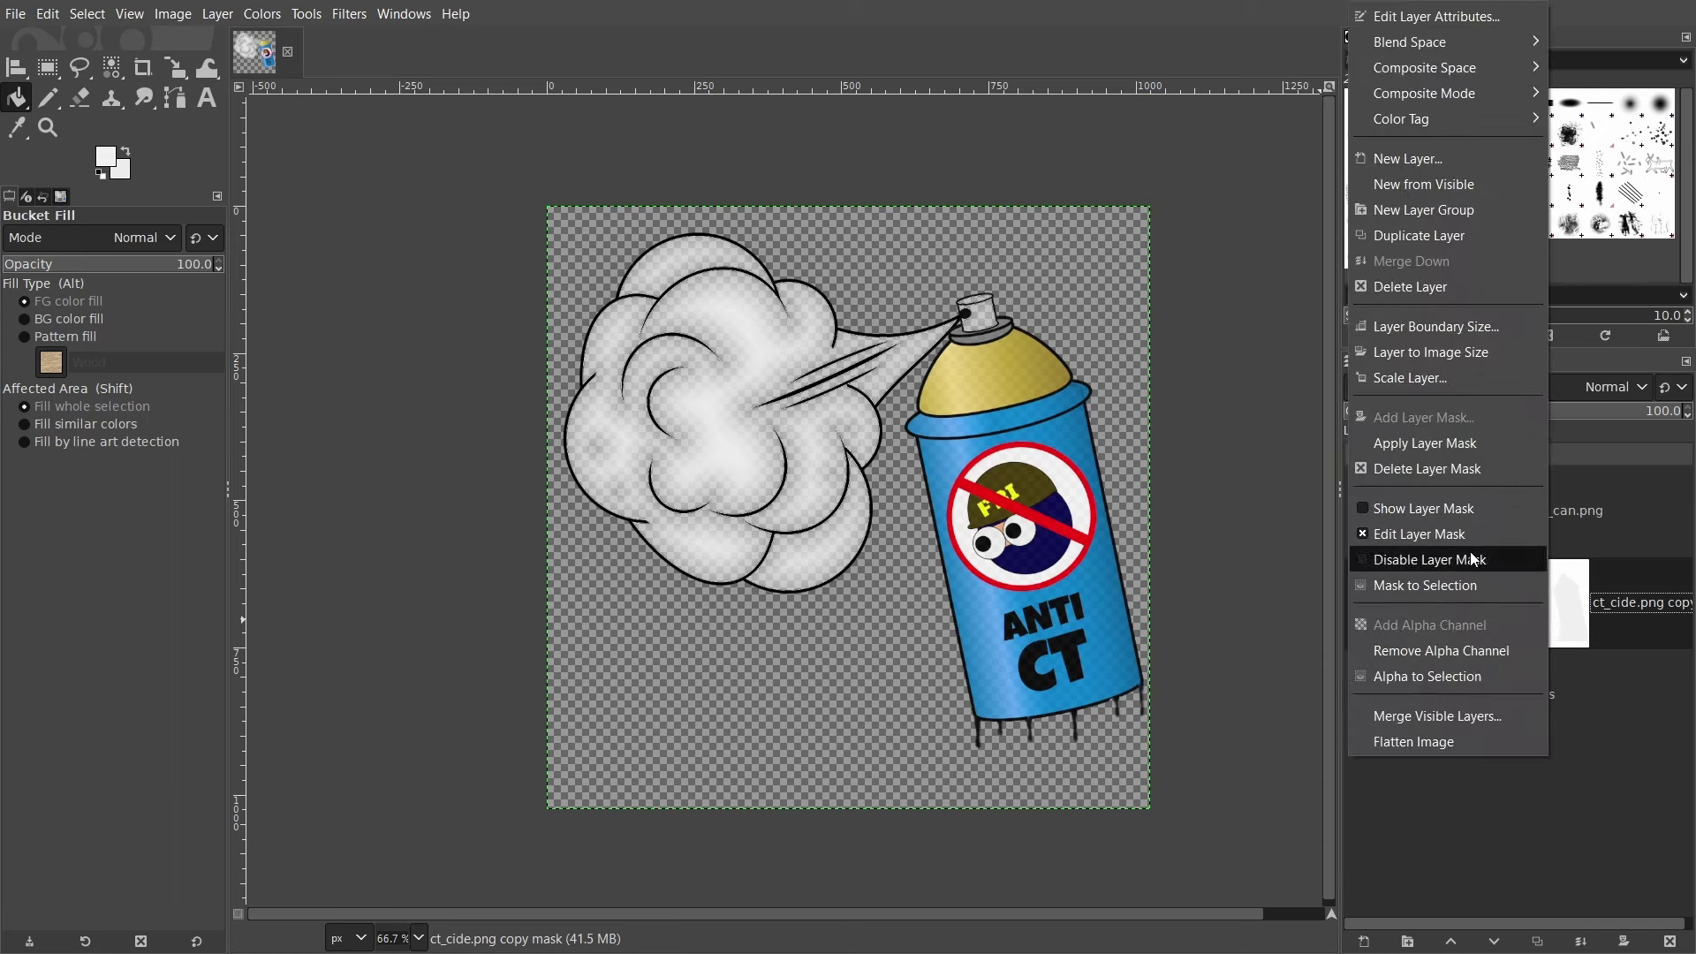
left_click(1467, 592)
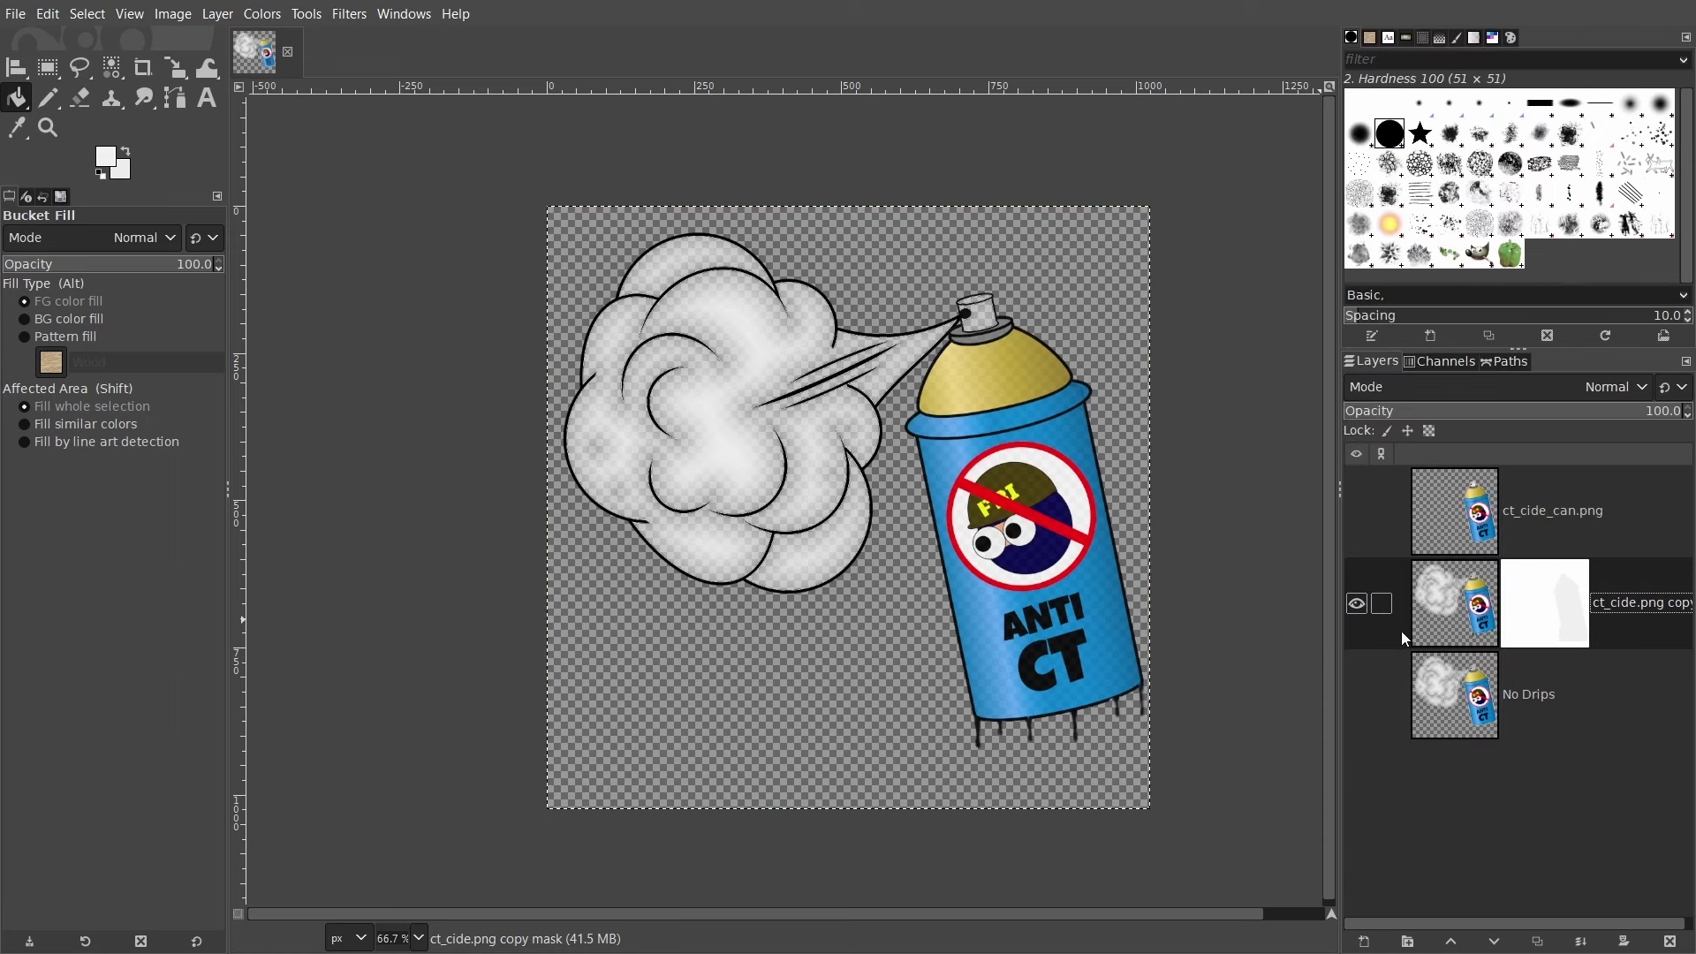
Step: Show only No Drips and give it a layer mask initialized from the selection
left_click(1356, 603)
left_click(1357, 694)
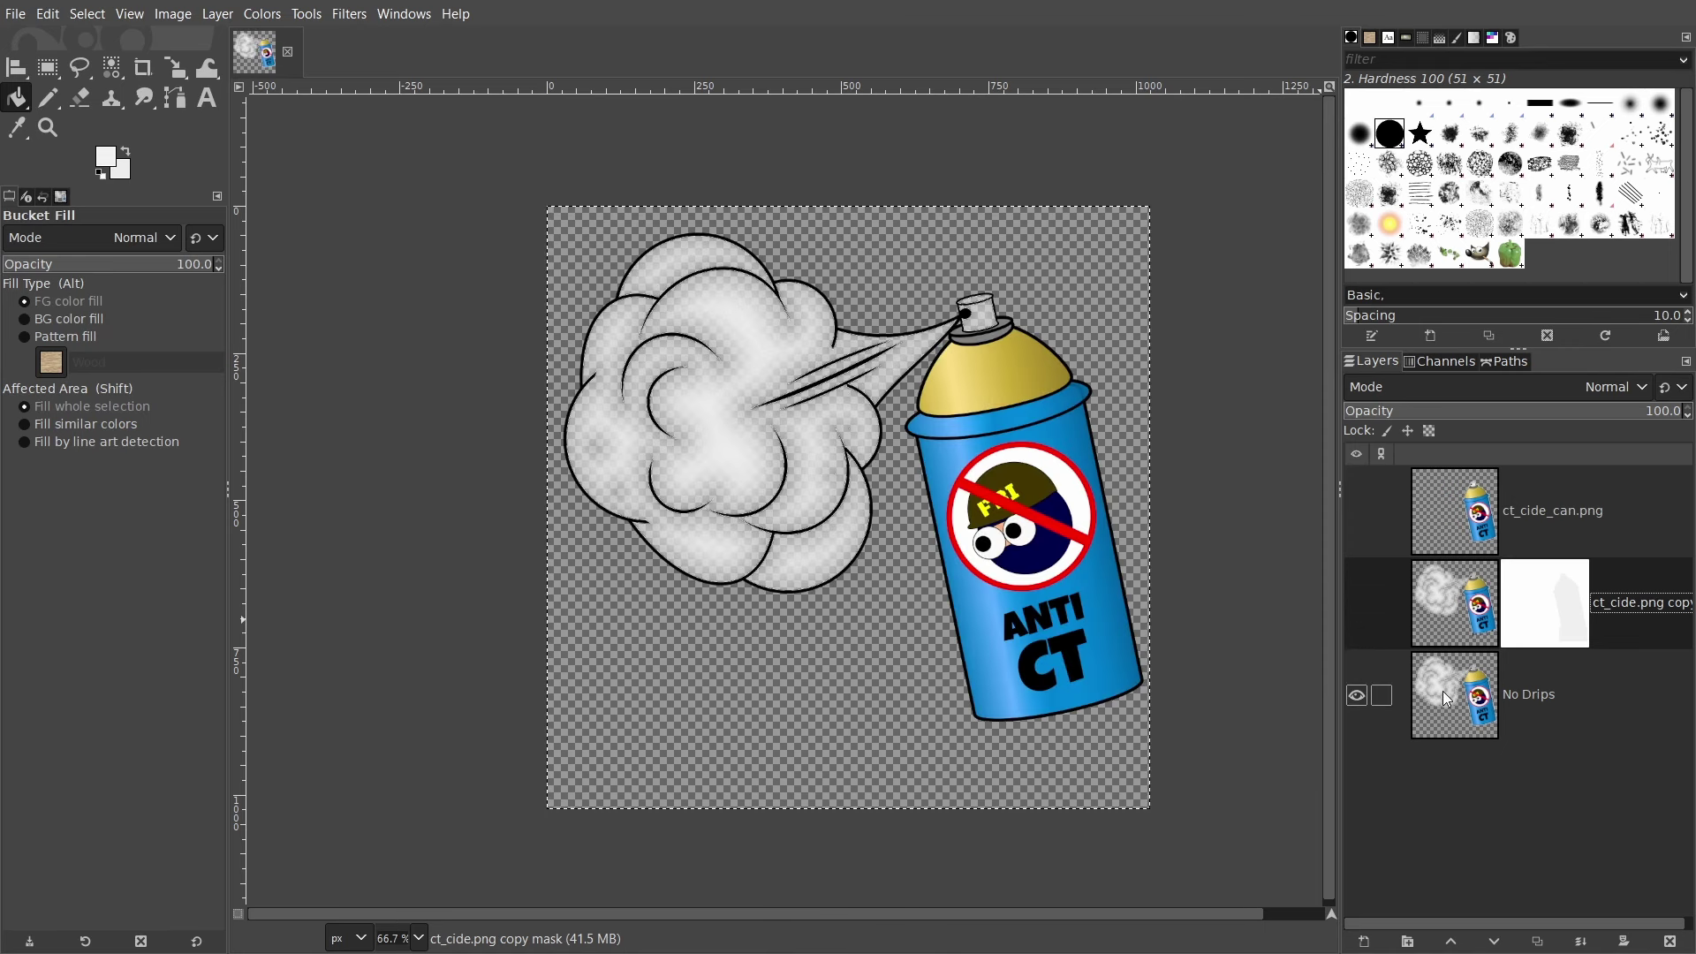
right_click(1443, 690)
left_click(1495, 414)
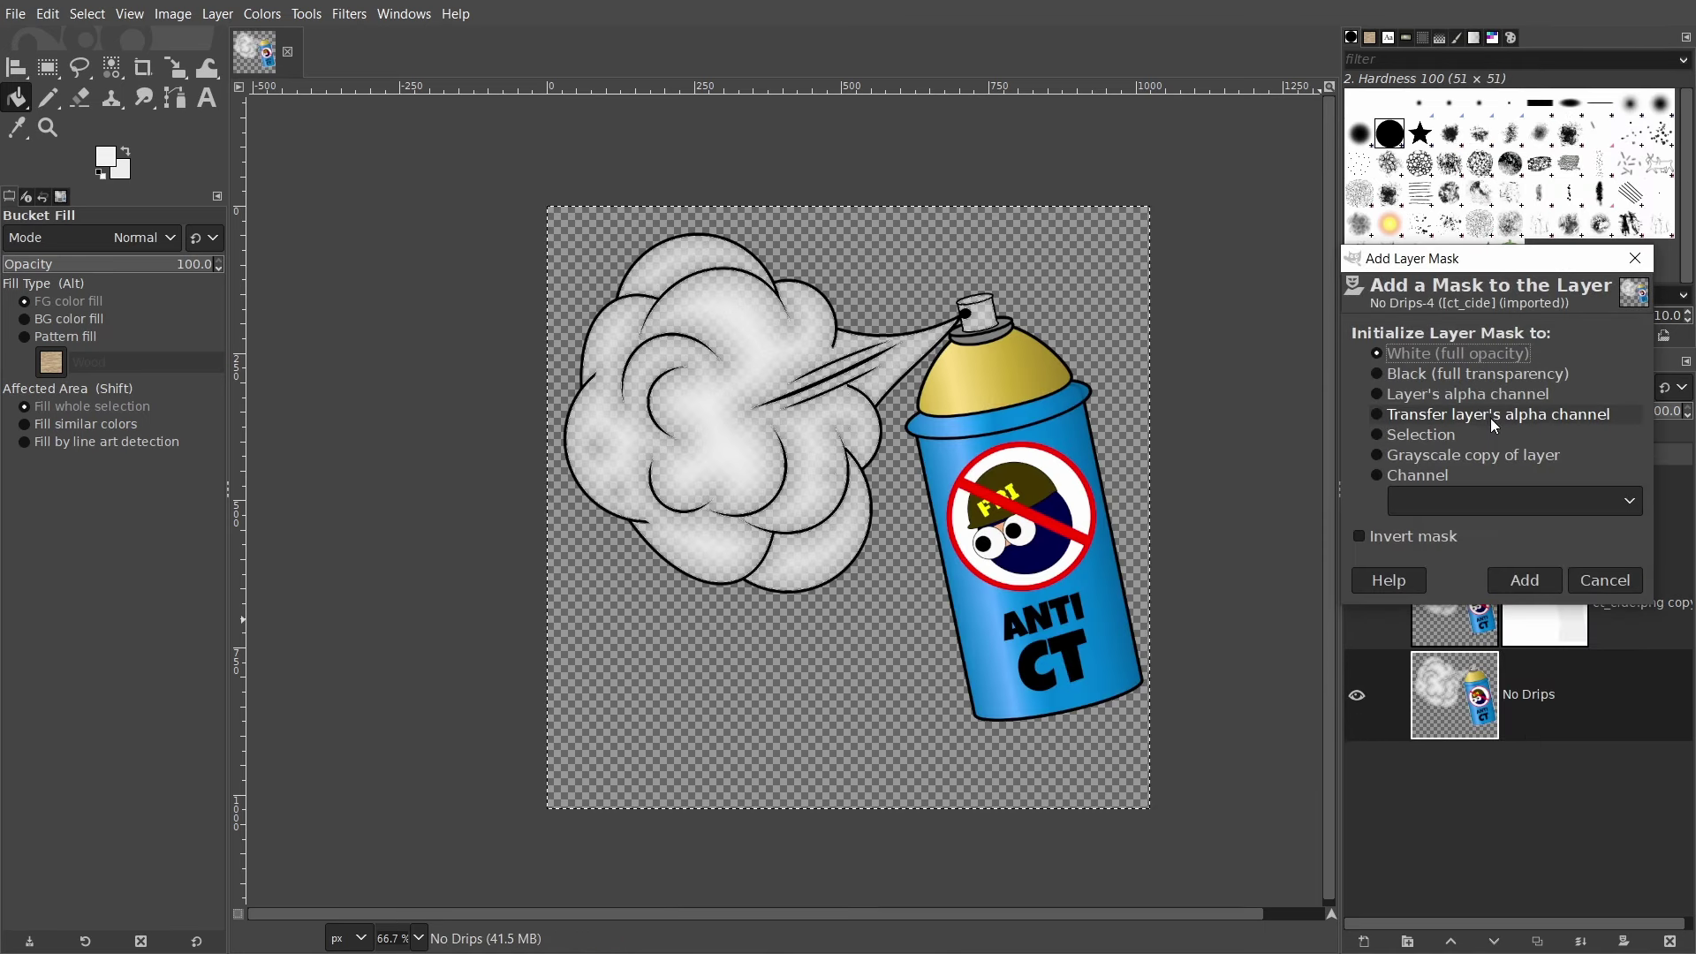
left_click(1416, 436)
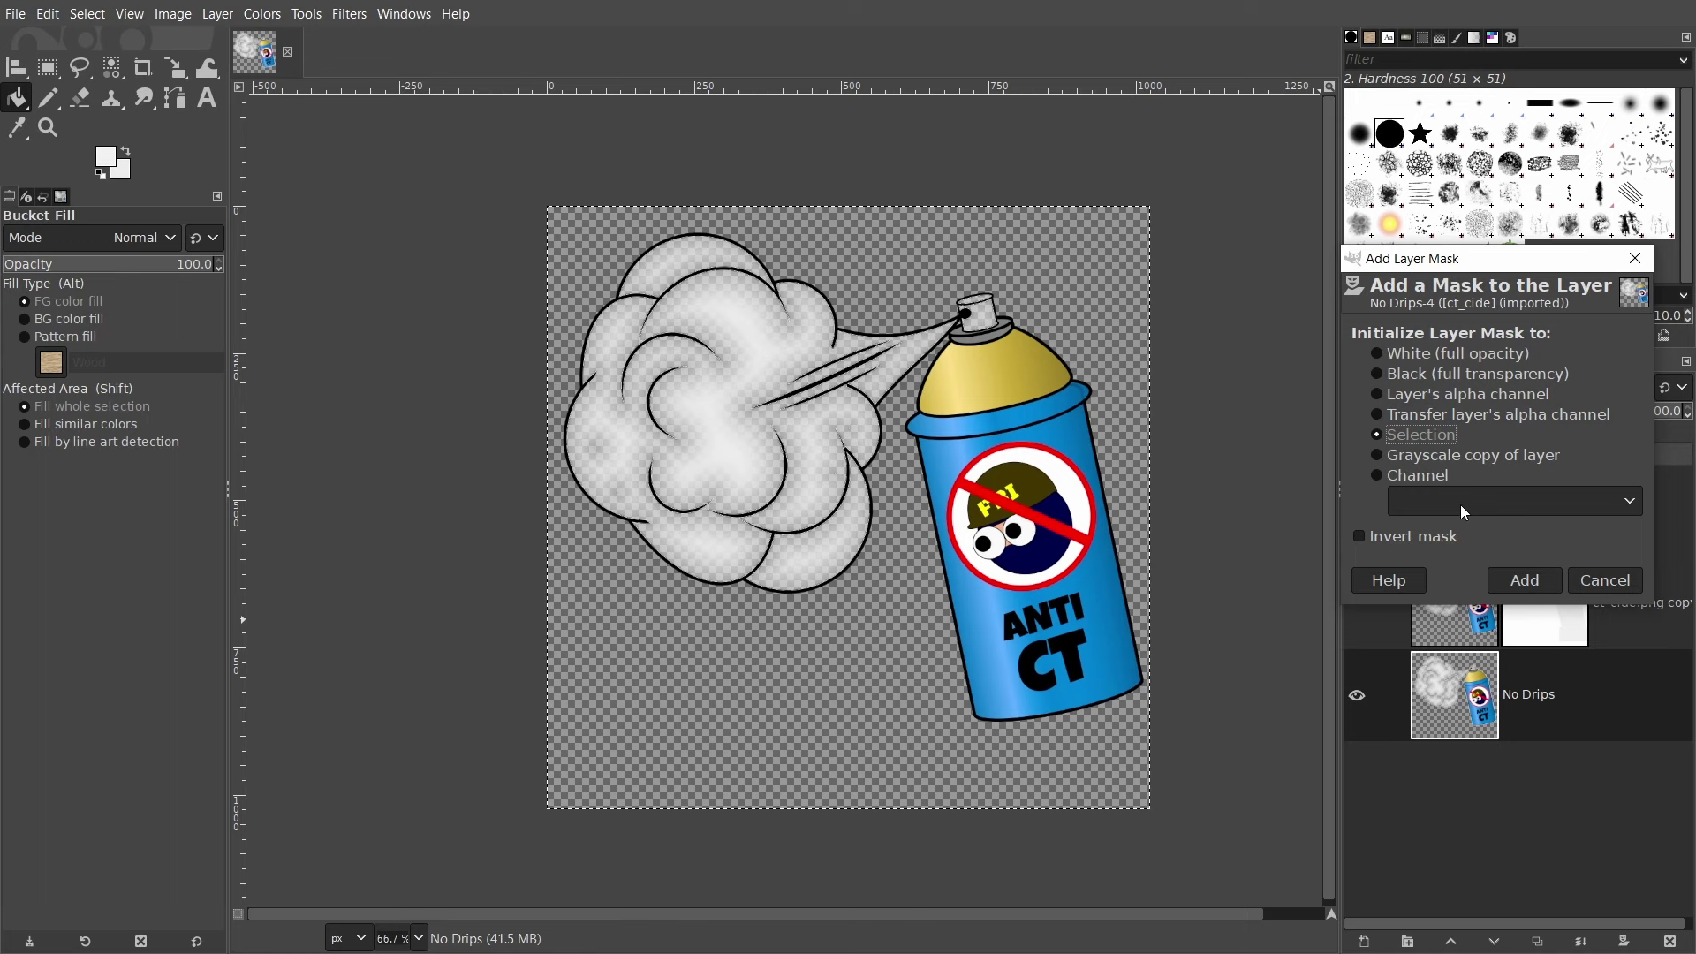
left_click(1527, 584)
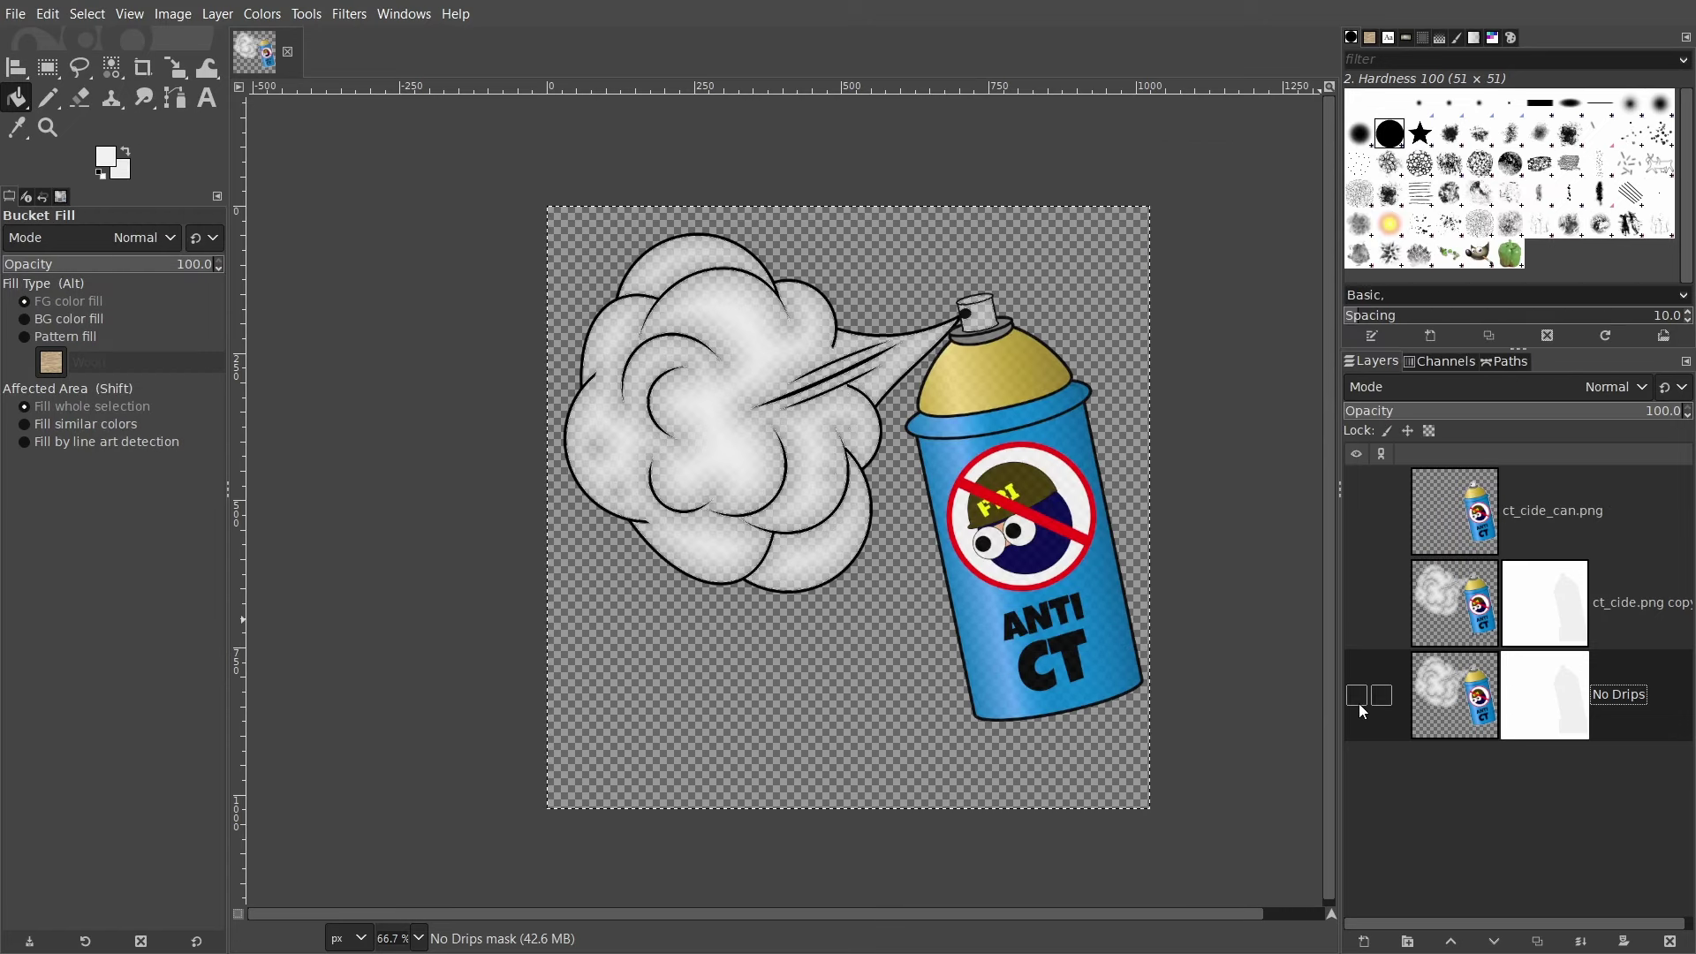
Step: Show only the dripping layer and export it as ct_cide.tga
left_click(1357, 696)
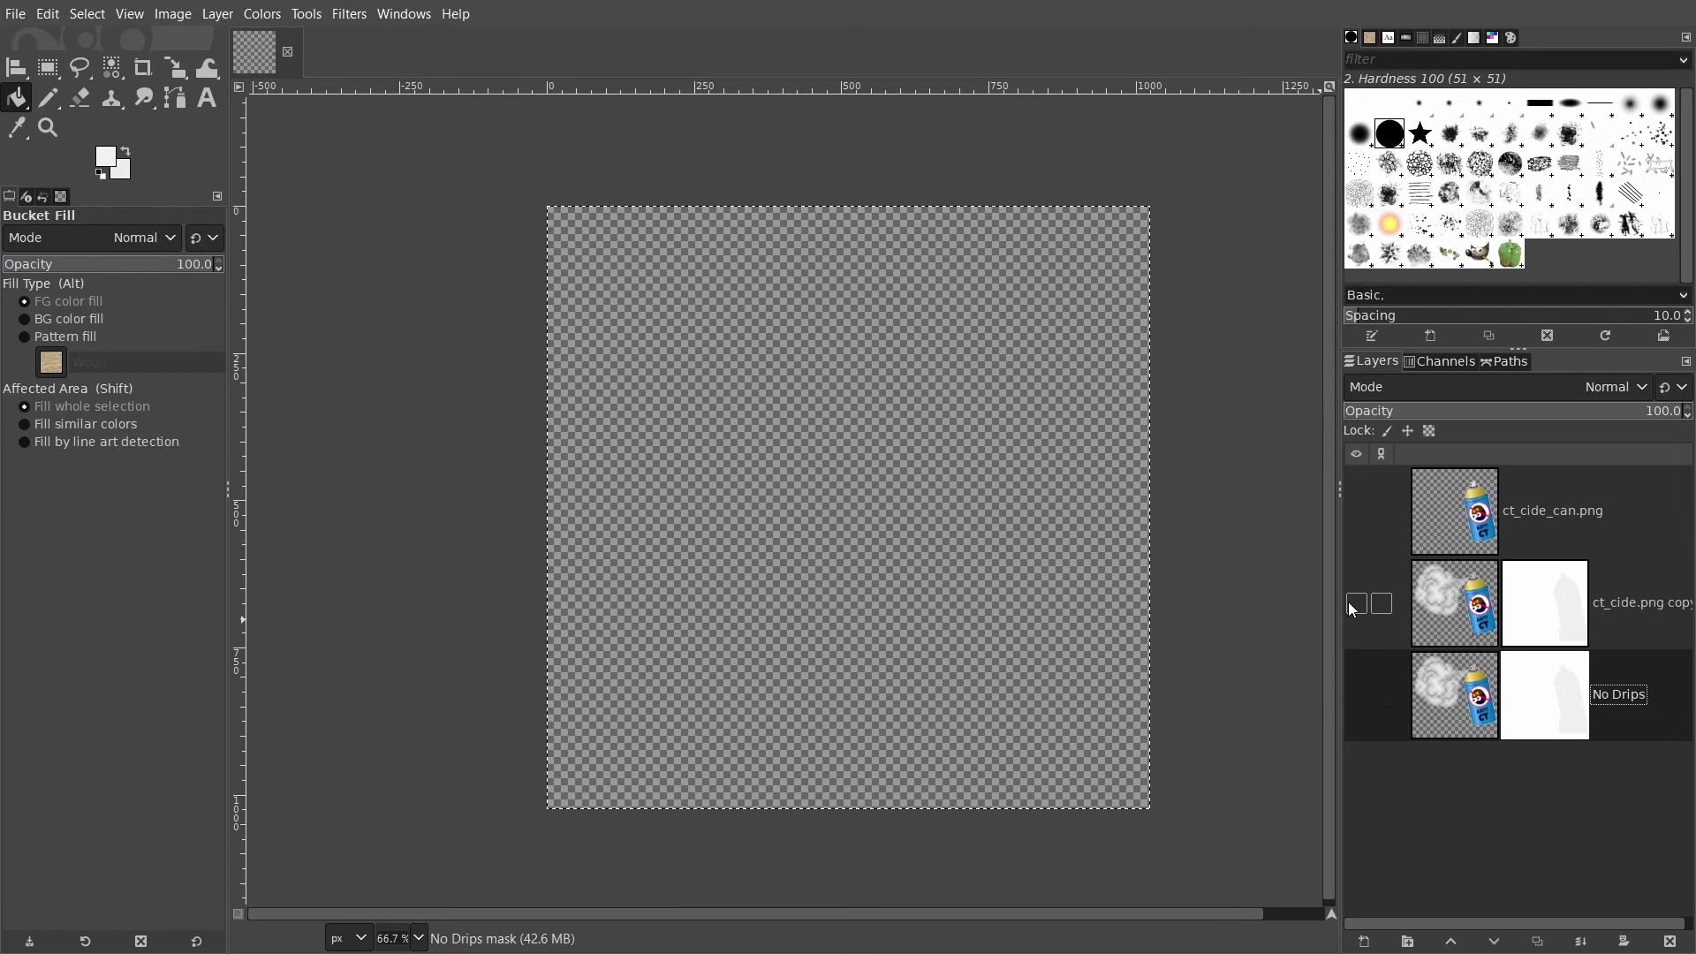
left_click(1353, 603)
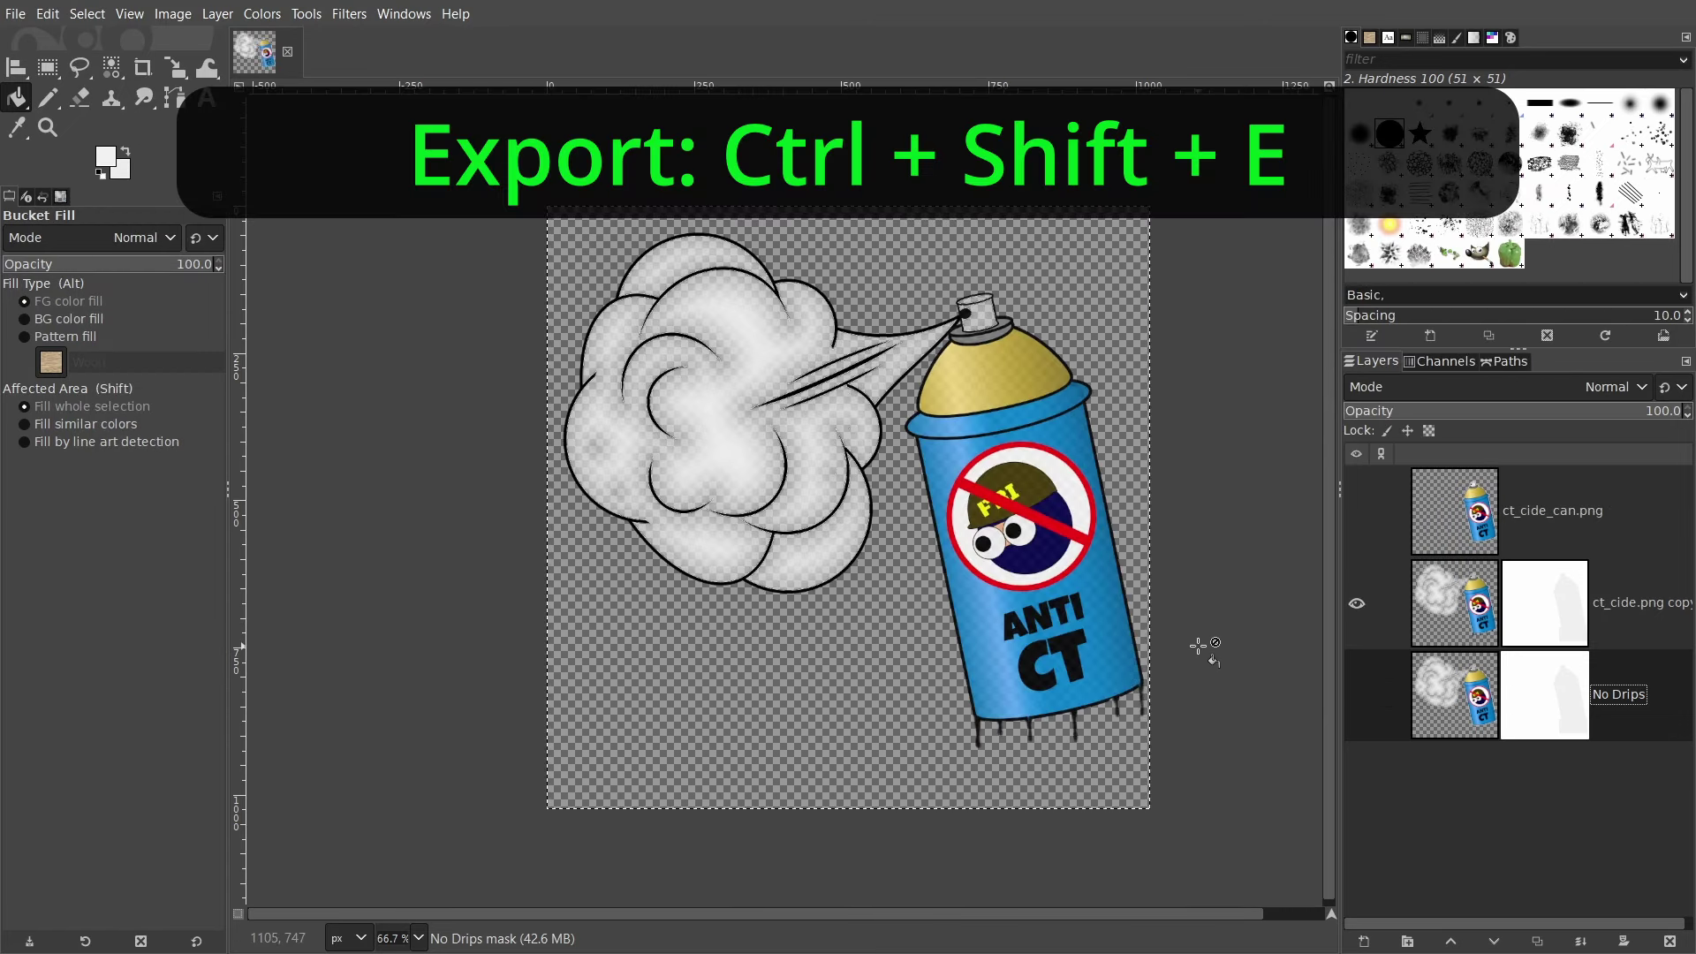
key("ctrl+shift+e")
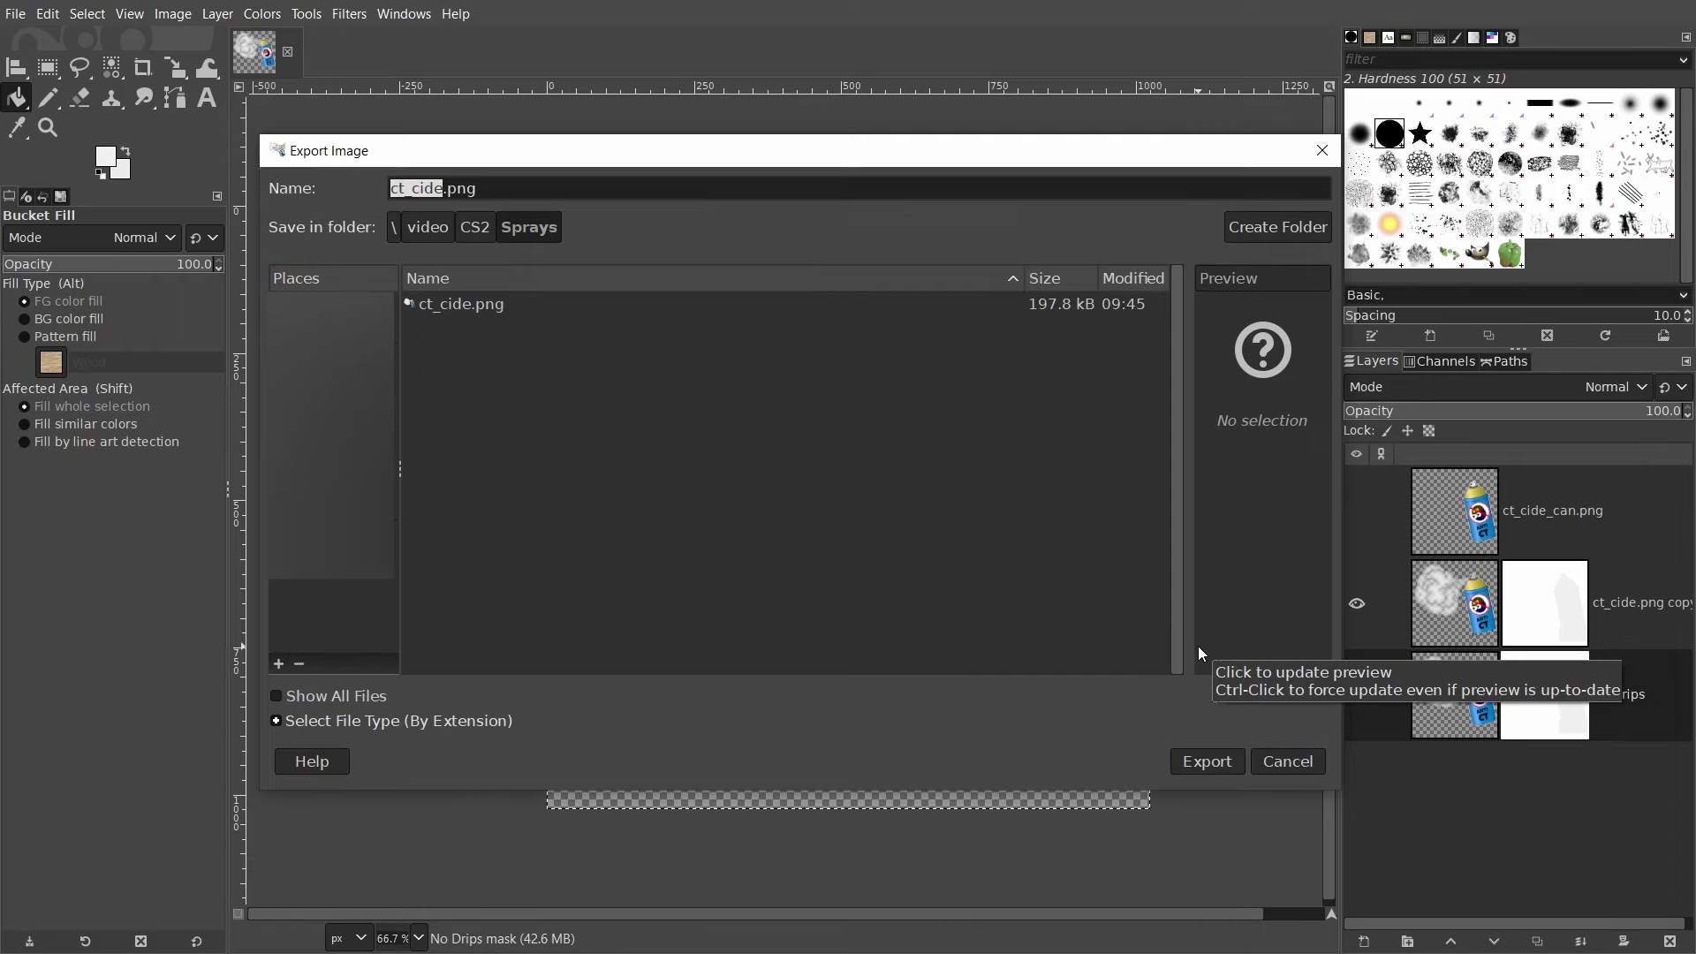
key("End")
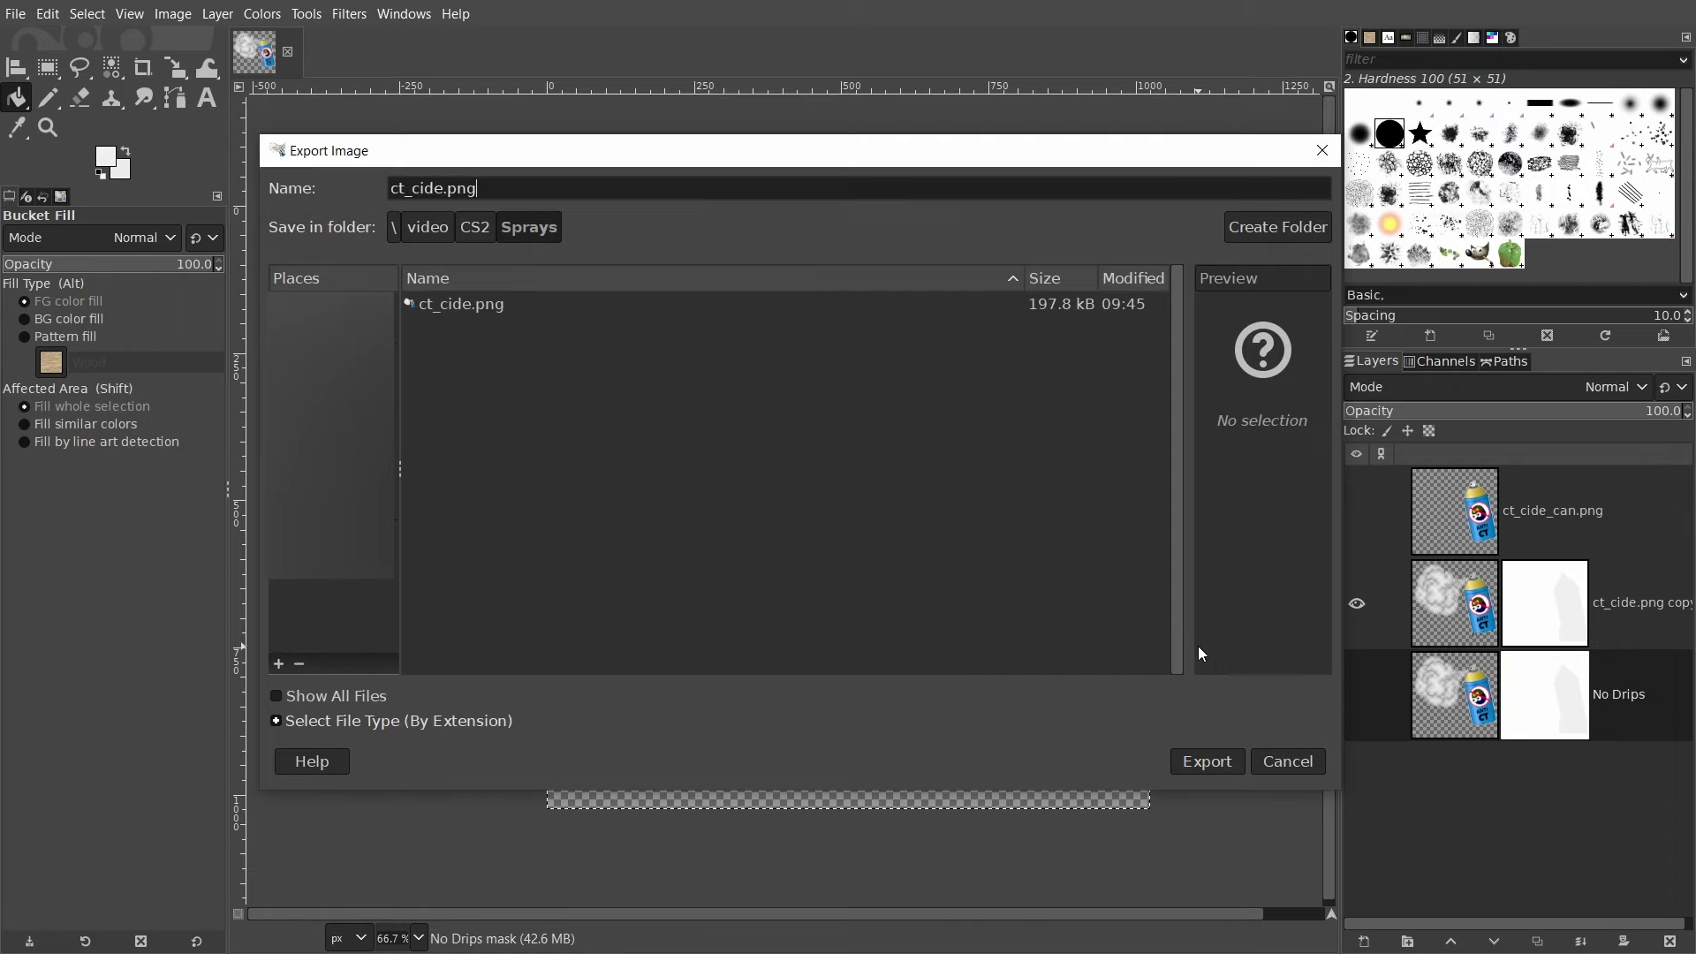
key("BackSpace")
key("BackSpace")
key("BackSpace")
type("tga")
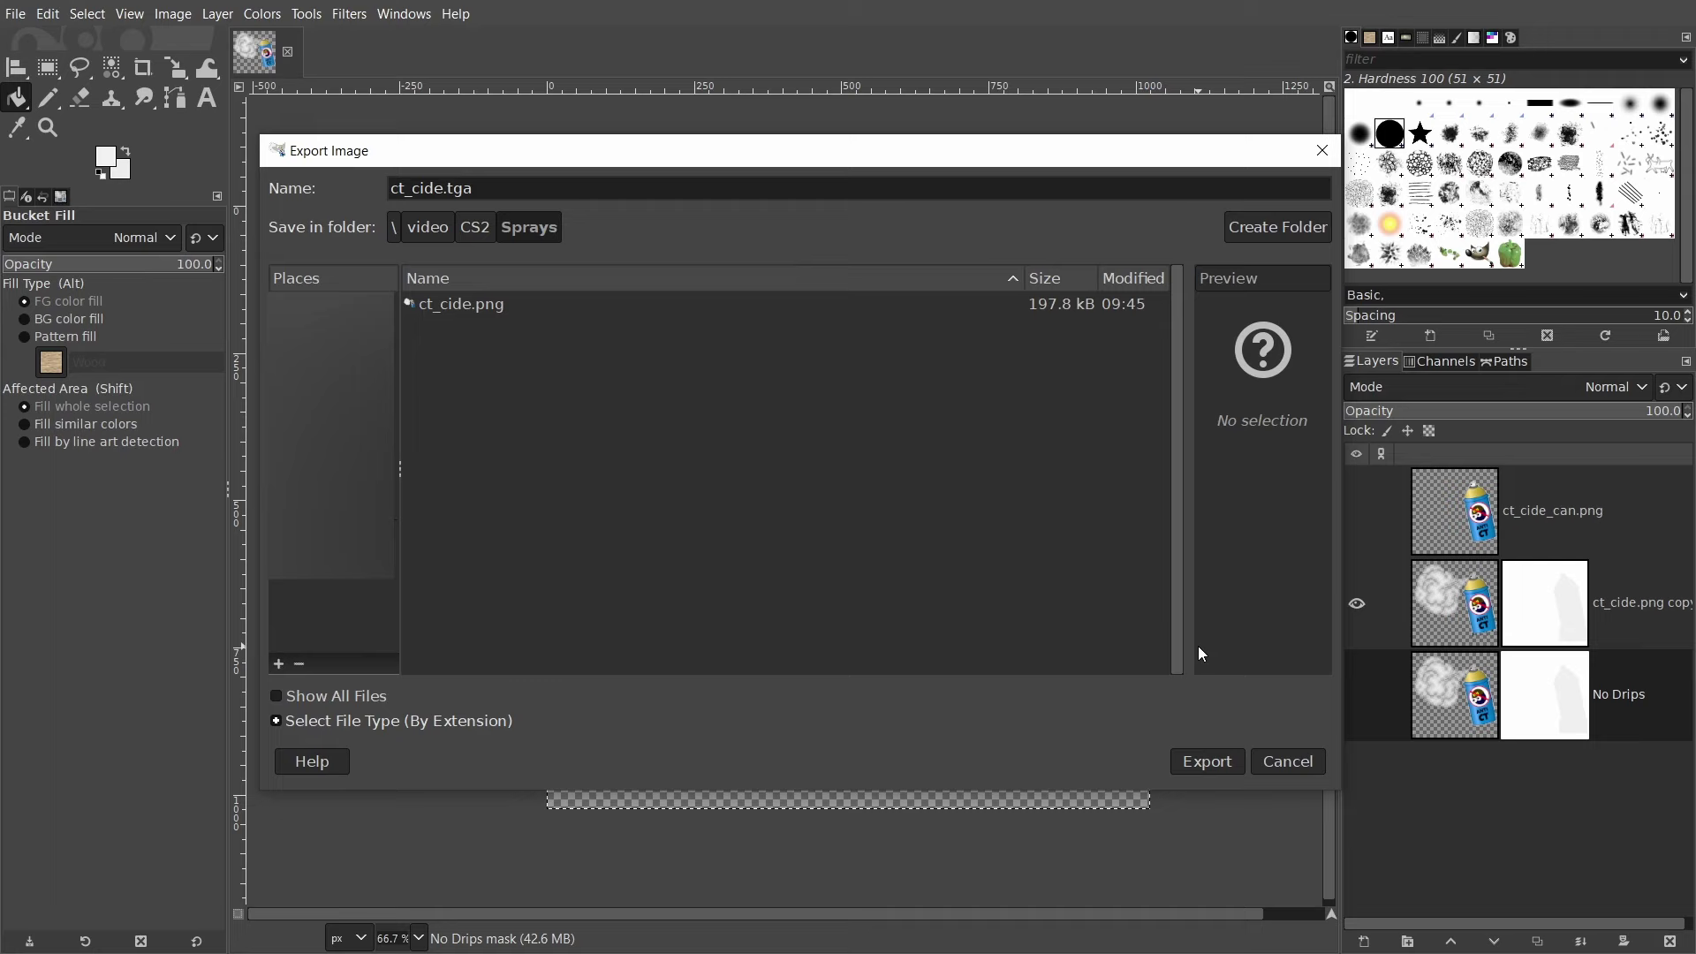
left_click(1215, 759)
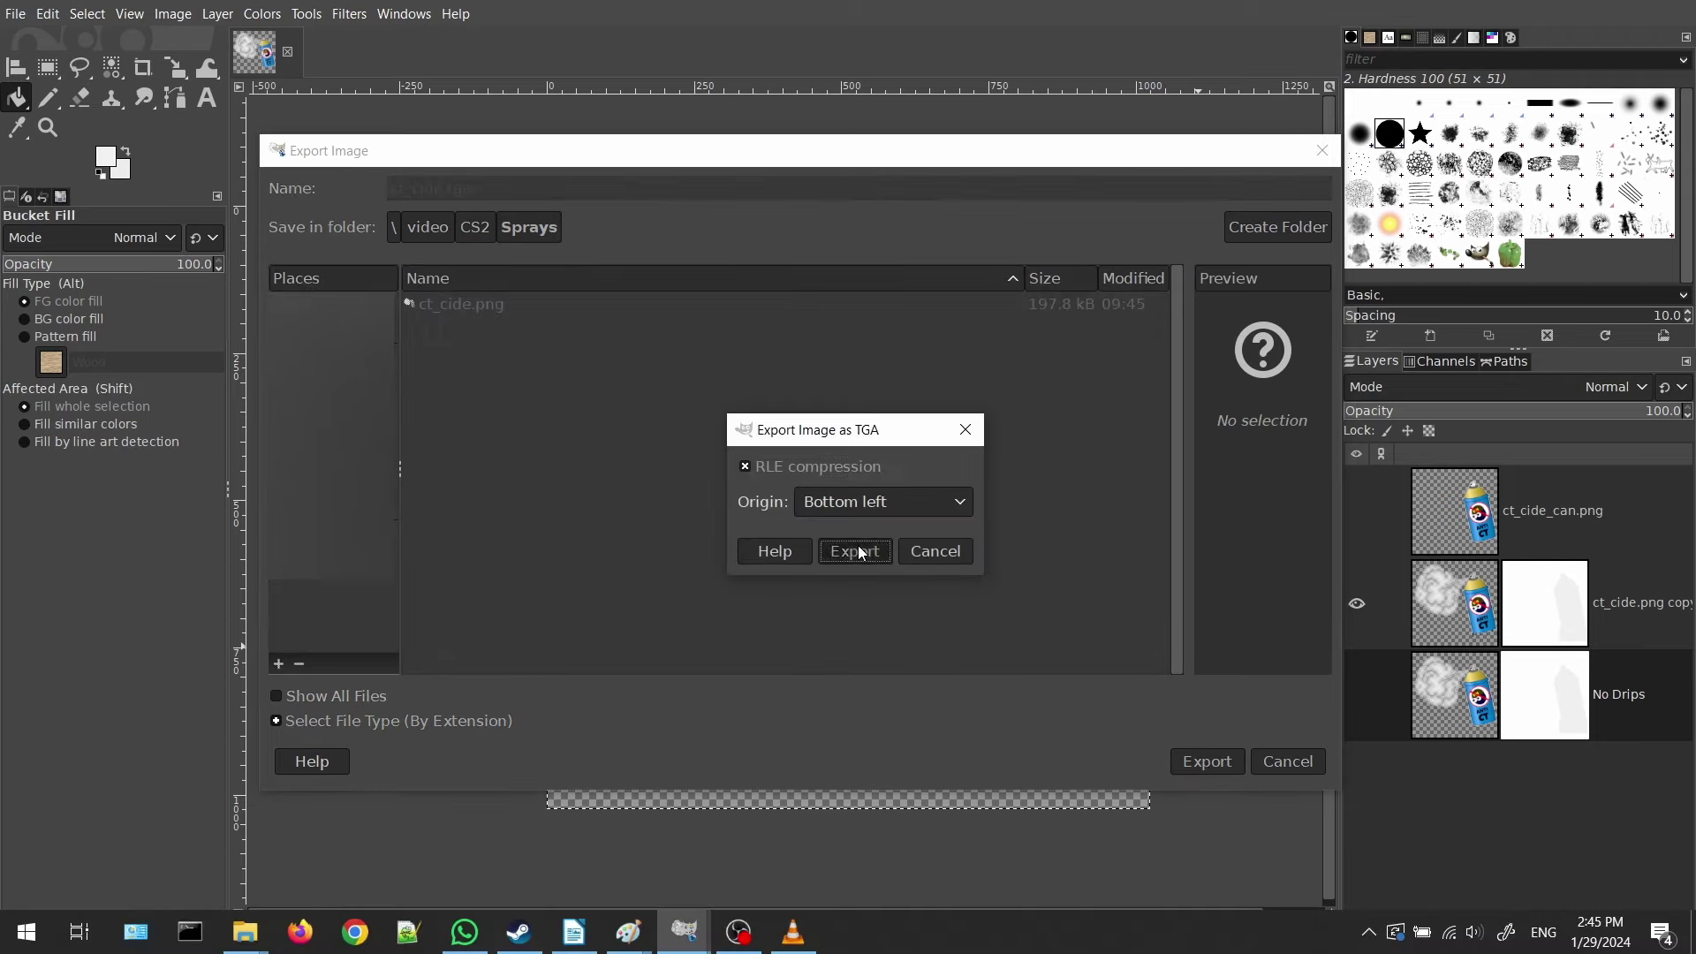
left_click(854, 549)
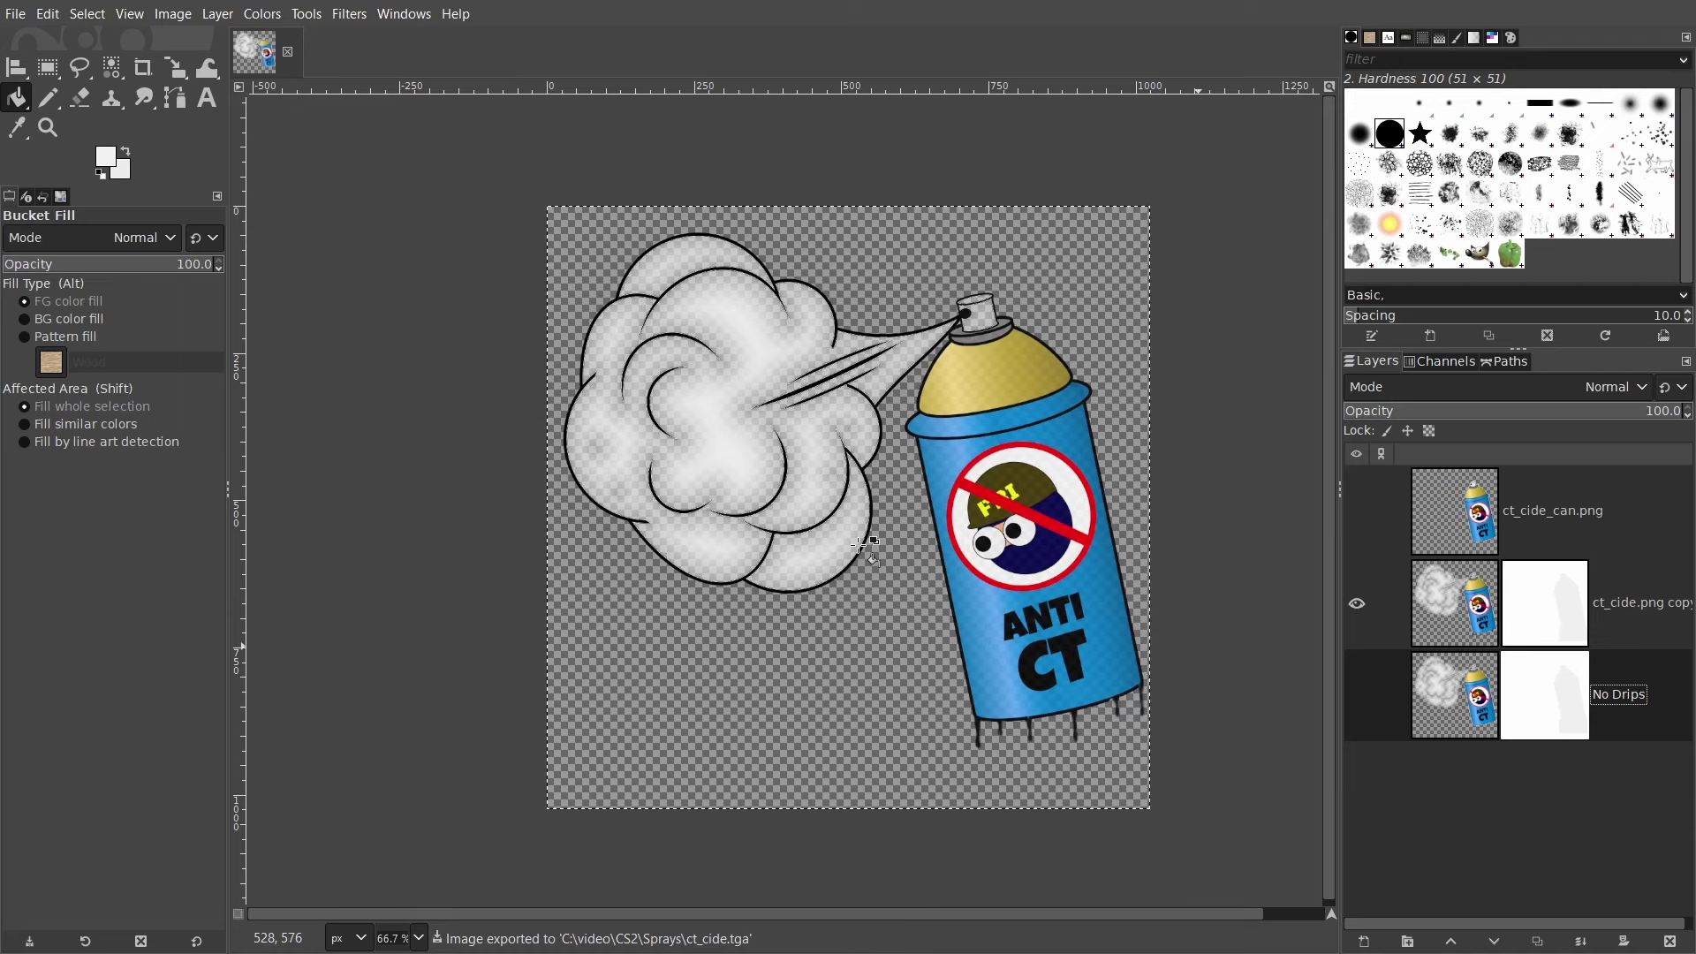
Step: Show only No Drips and export it as ct_cide_nodrips.tga with RLE
left_click(1356, 603)
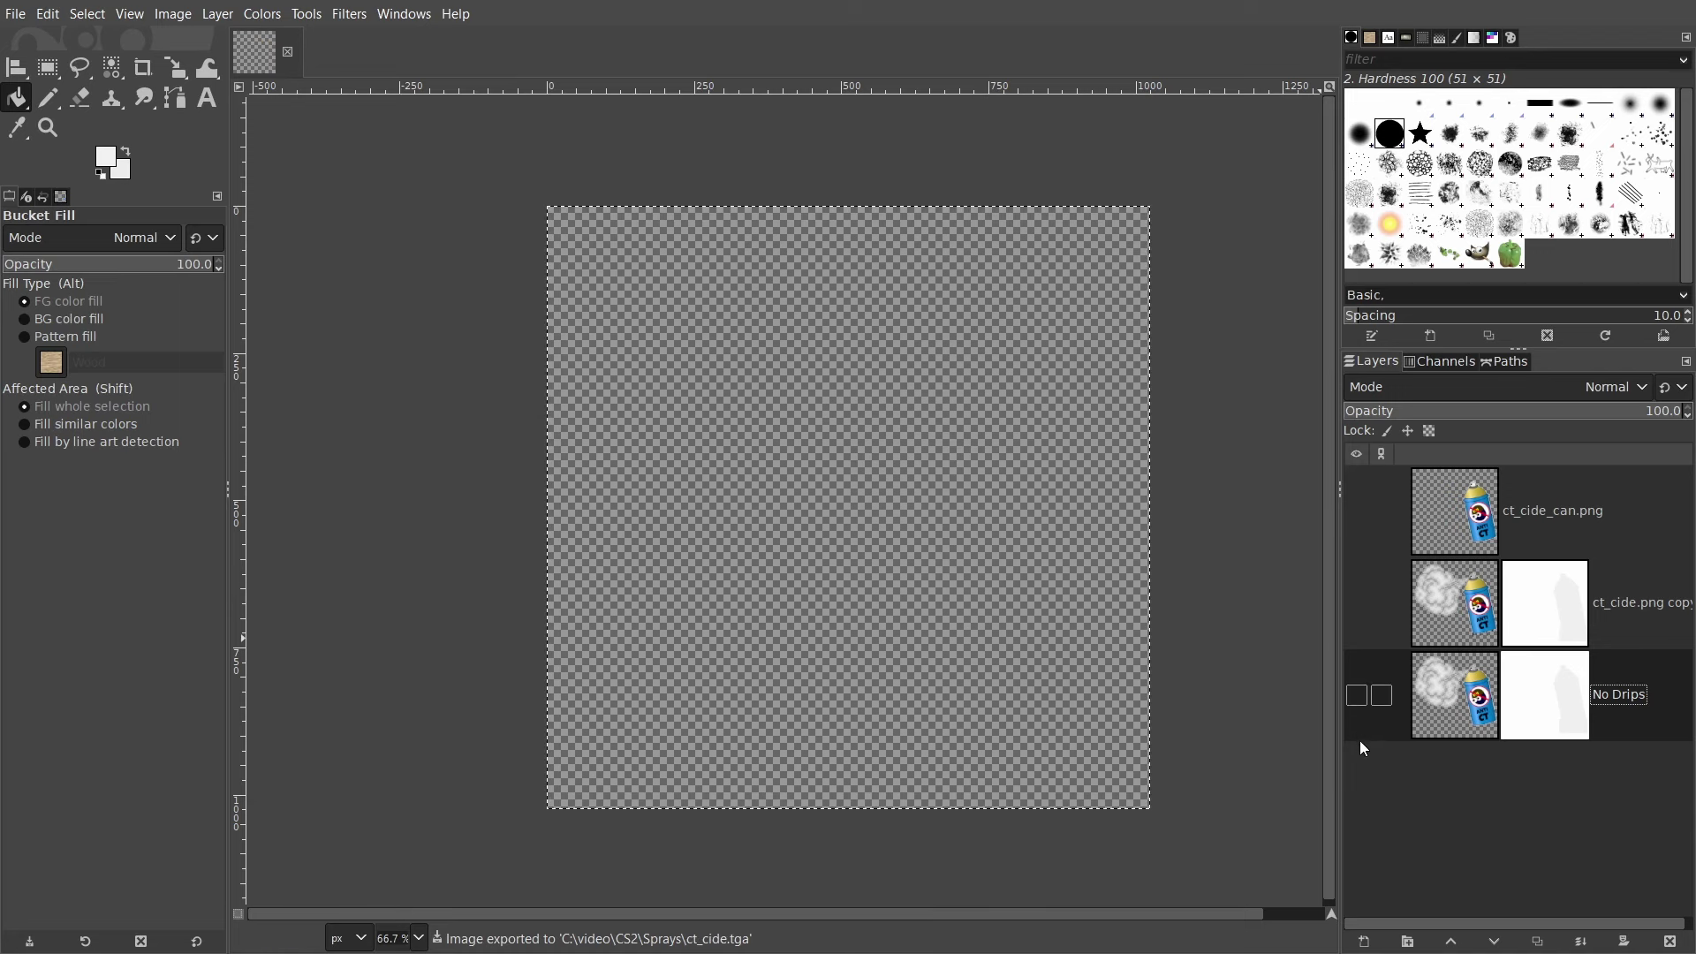
left_click(1355, 695)
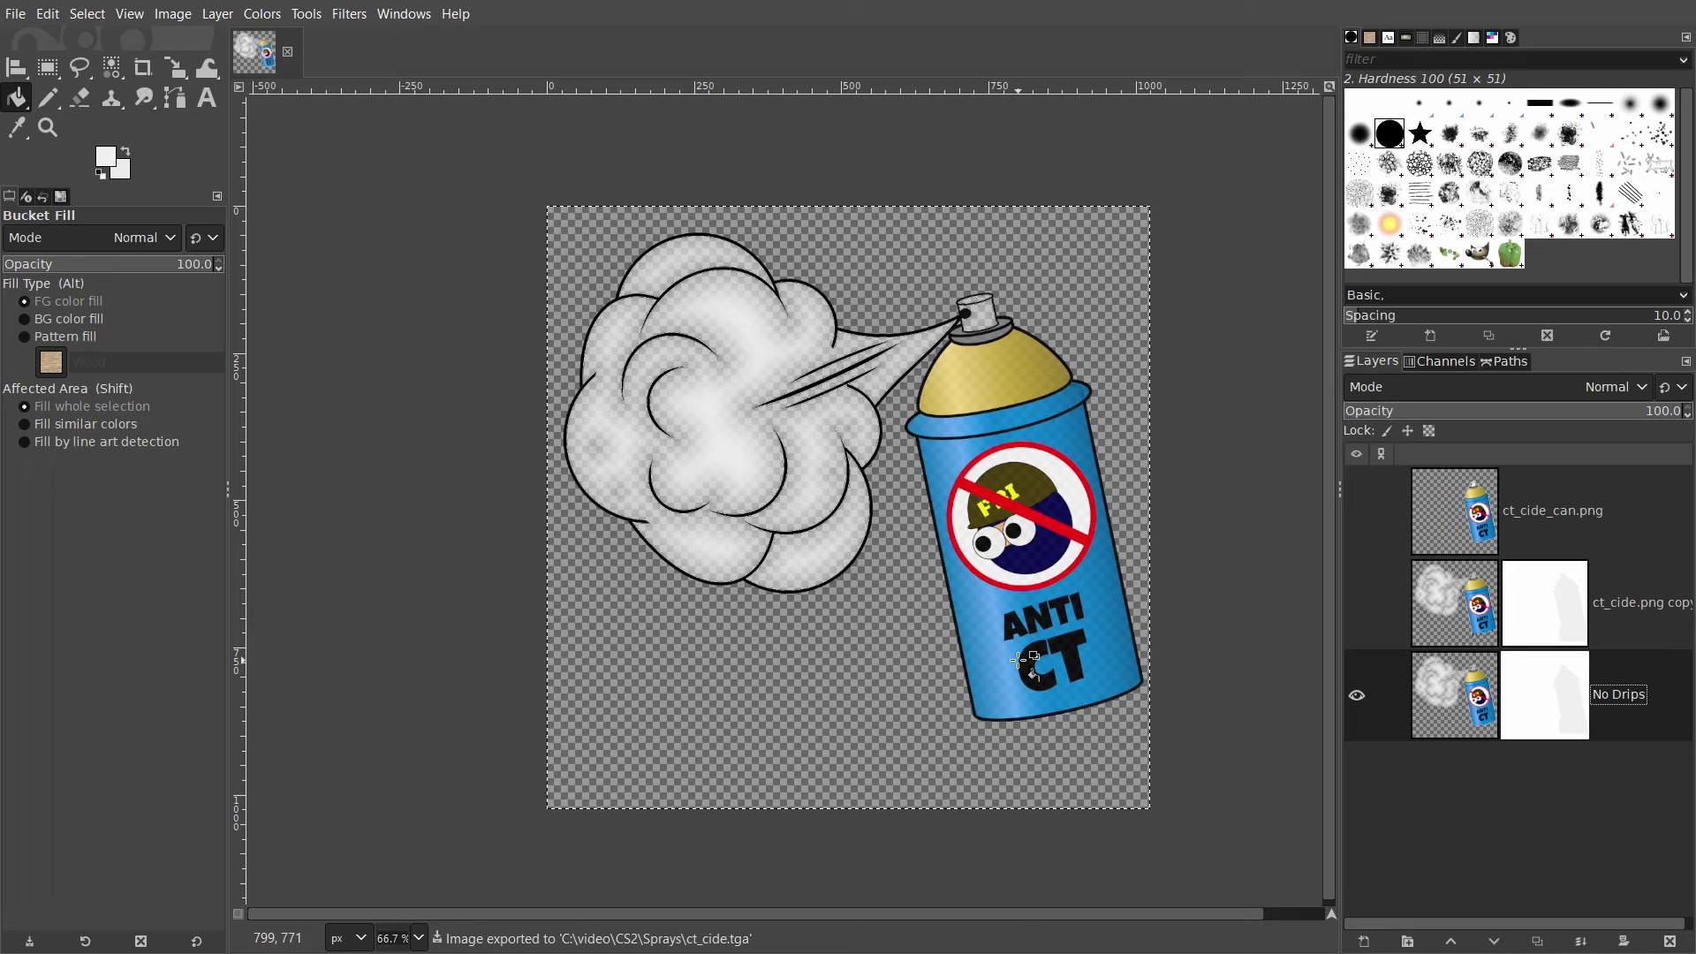
key("ctrl+shift+e")
key("Right")
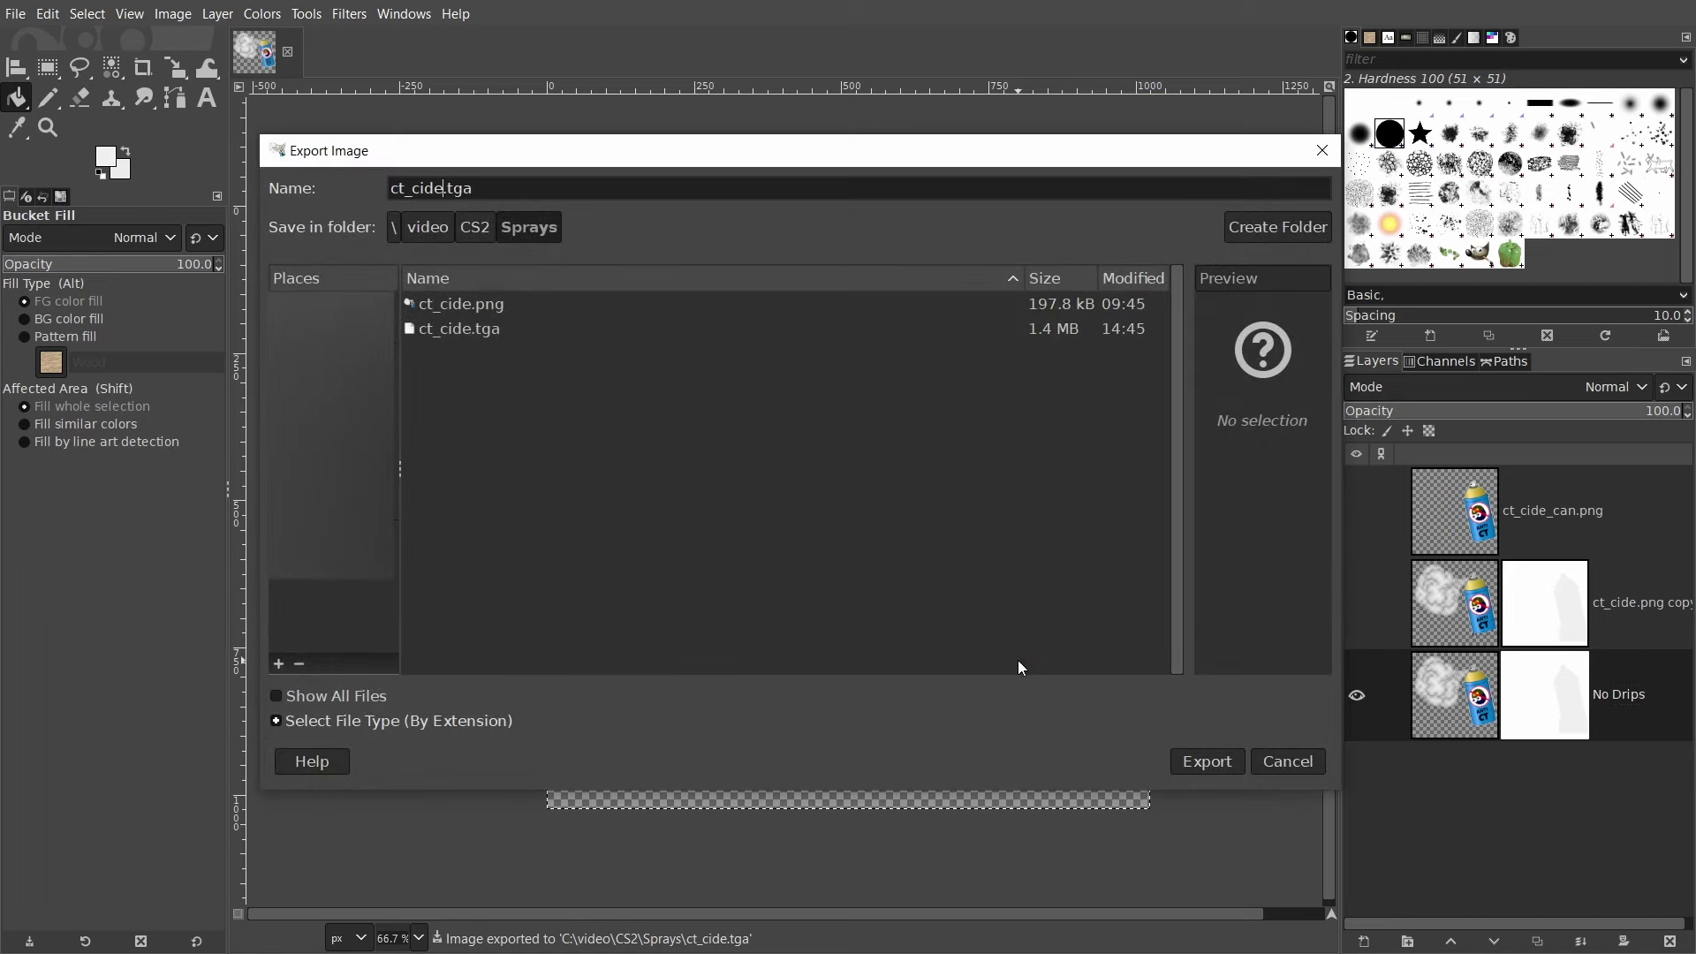
type("_nodrips")
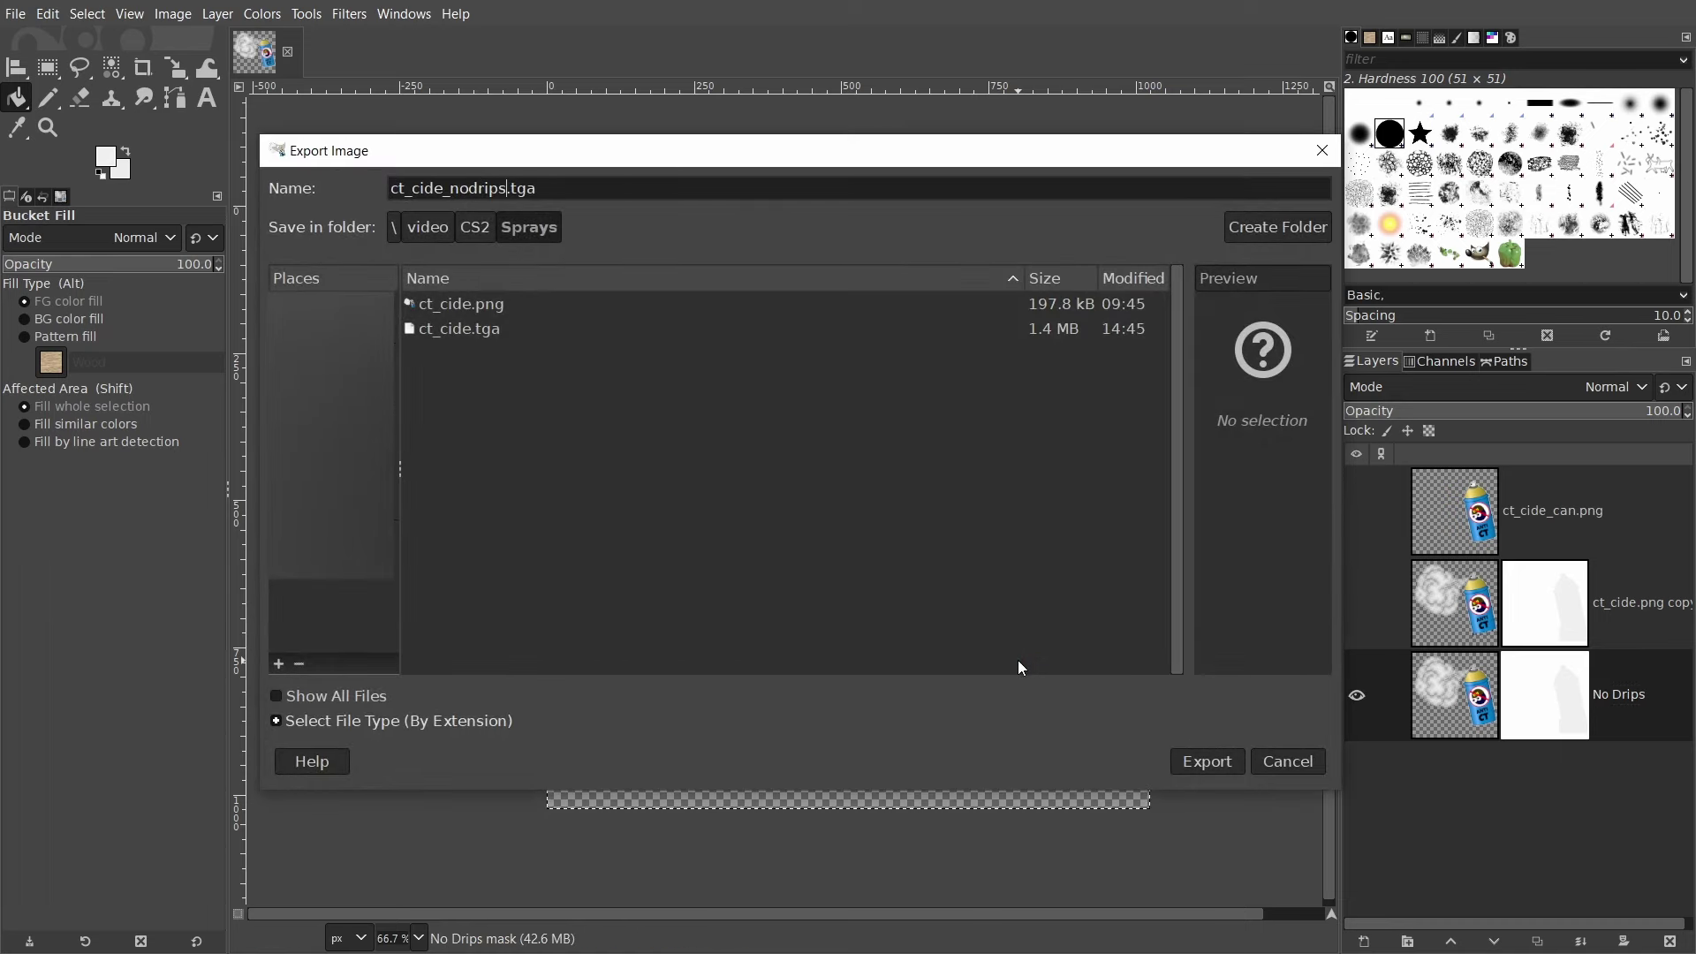
left_click(1193, 755)
left_click(849, 546)
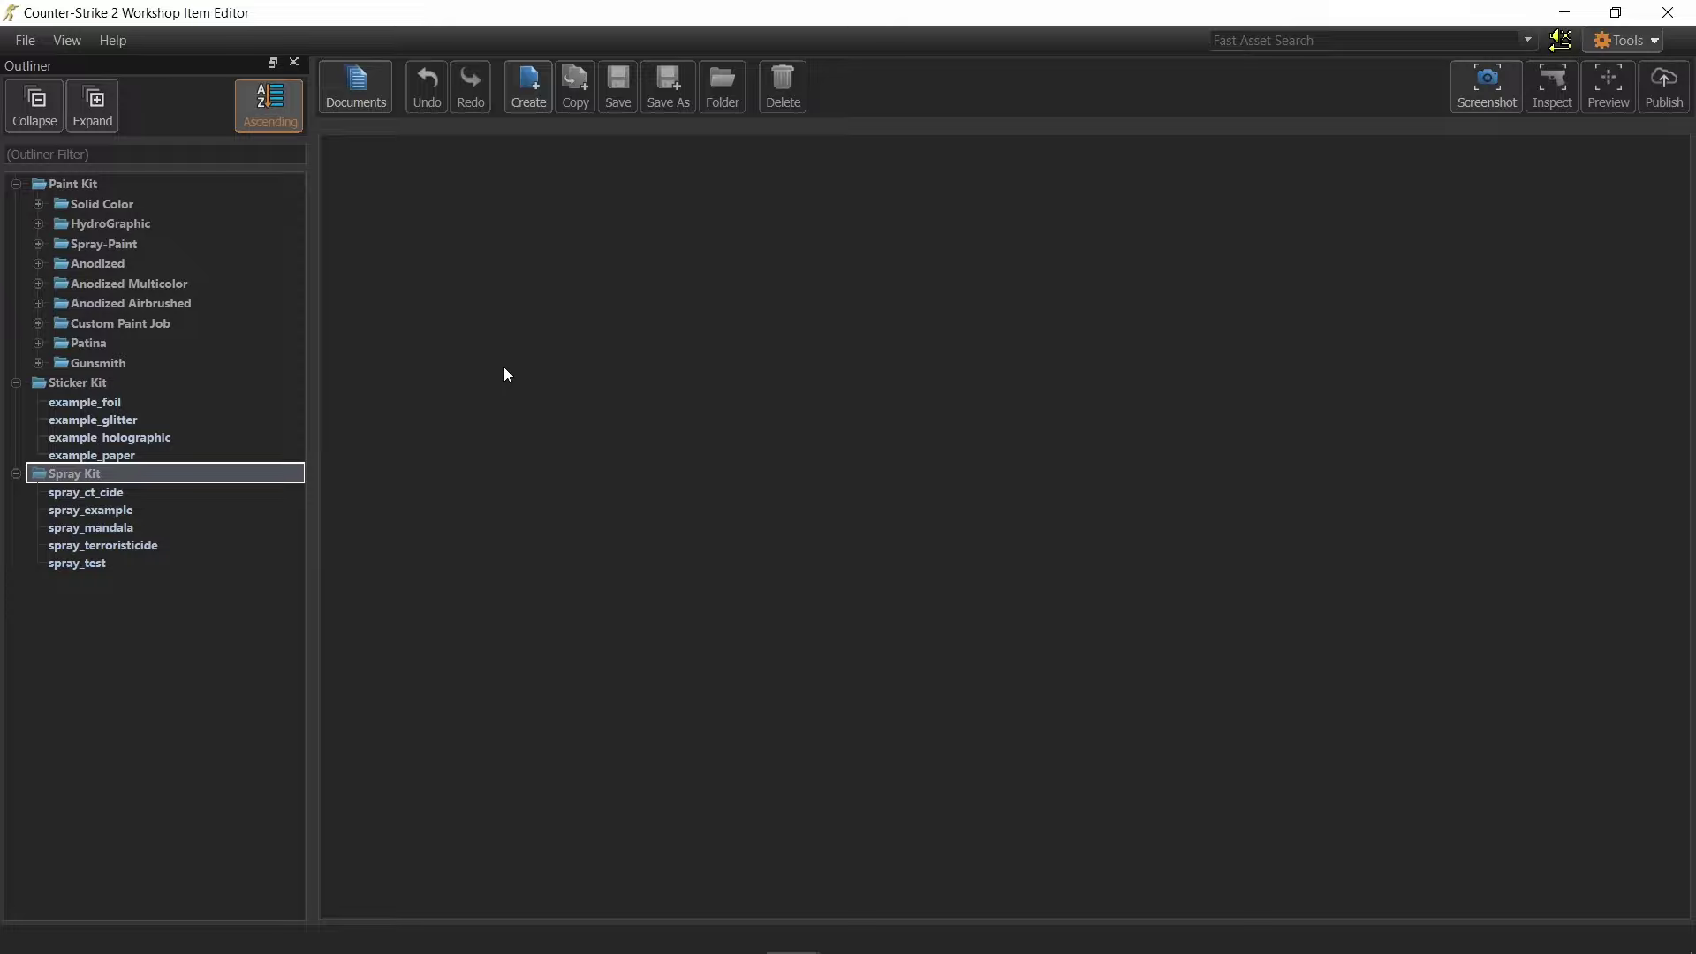
Step: Collapse Paint Kit and Sticker Kit, then create spray_tutorial after the invalid-name warning
left_click(16, 184)
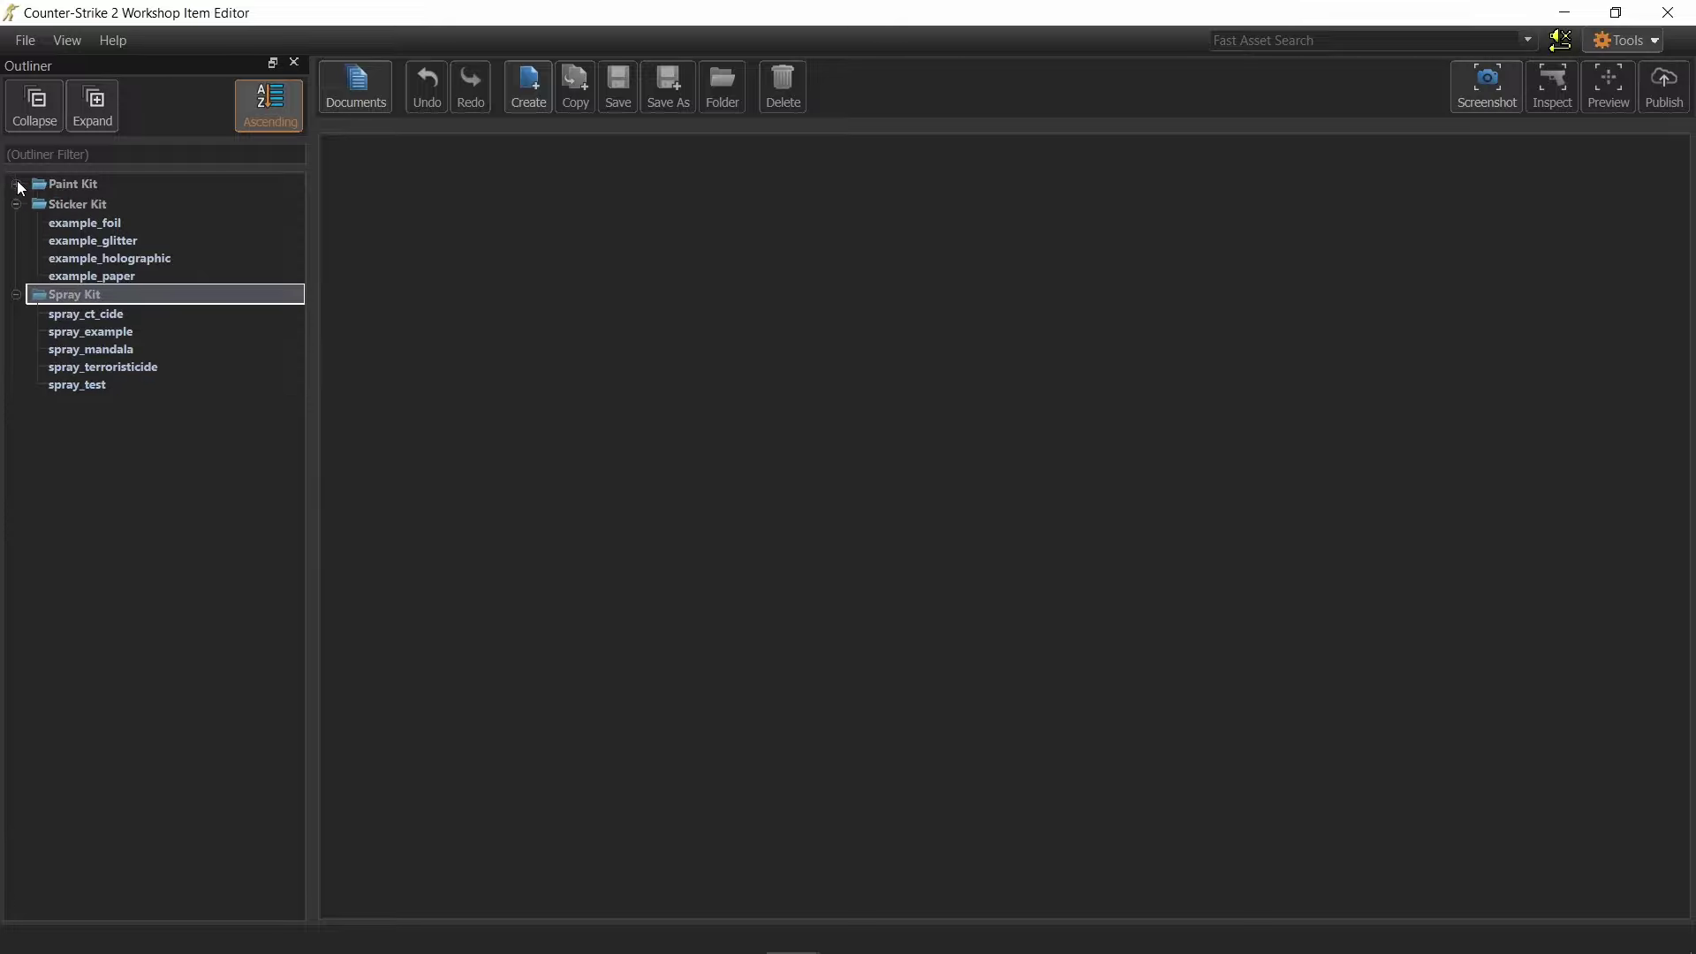
left_click(16, 204)
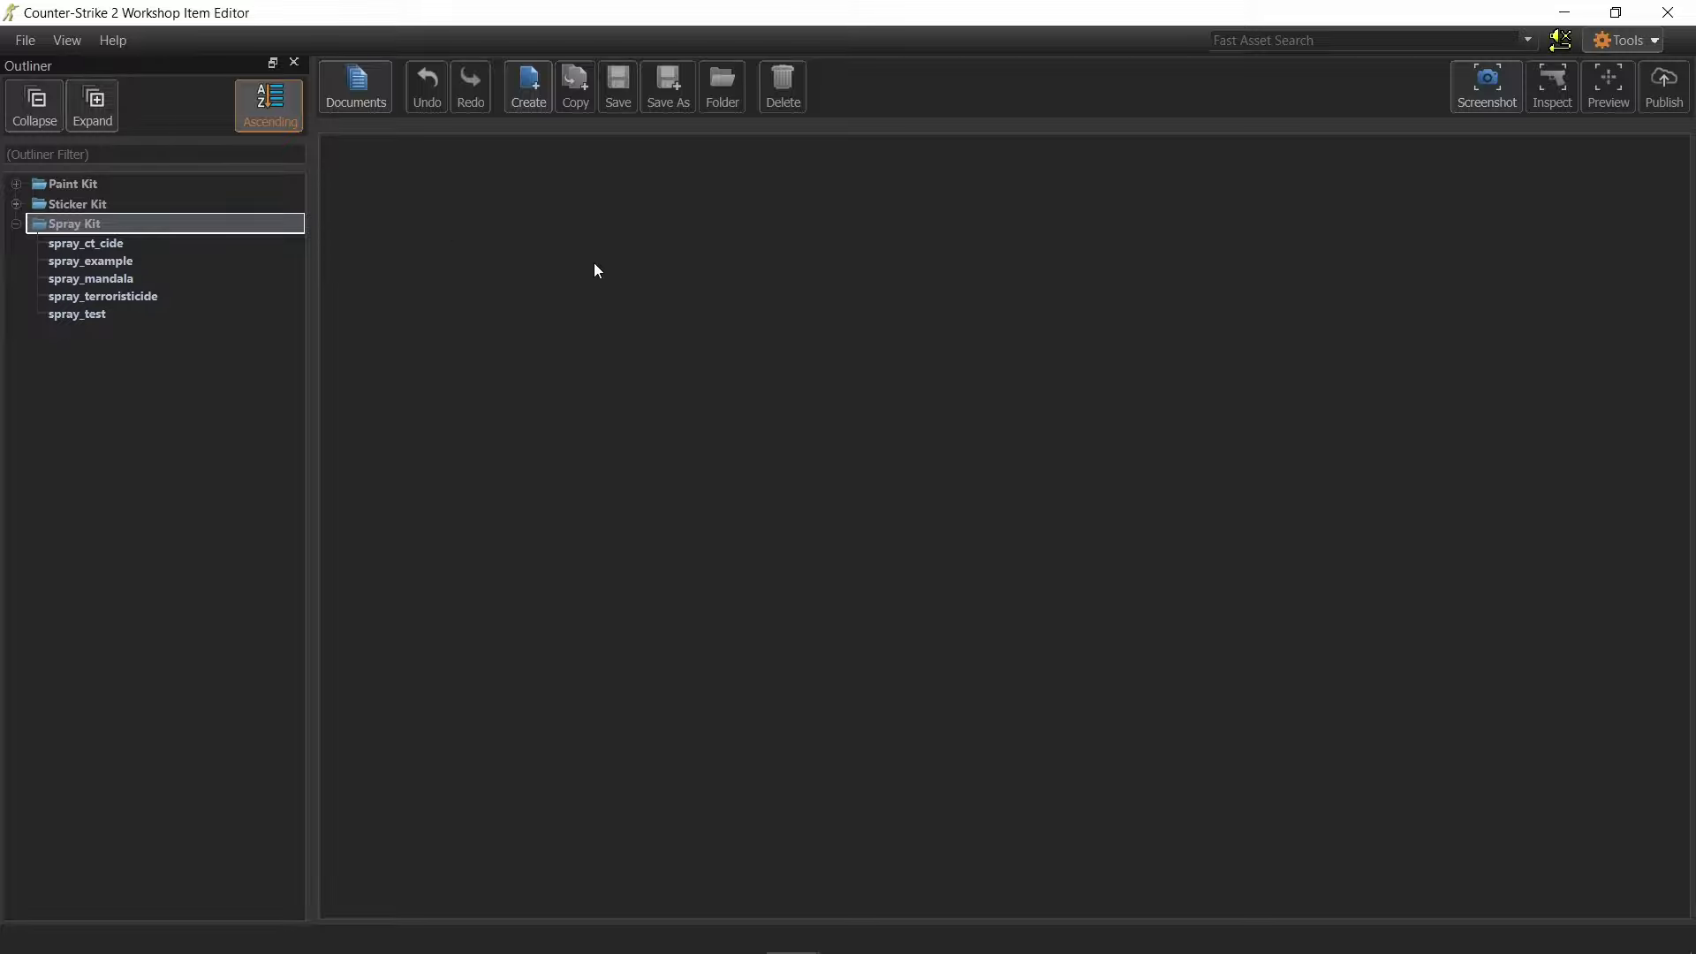
left_click(514, 97)
type("tutorial")
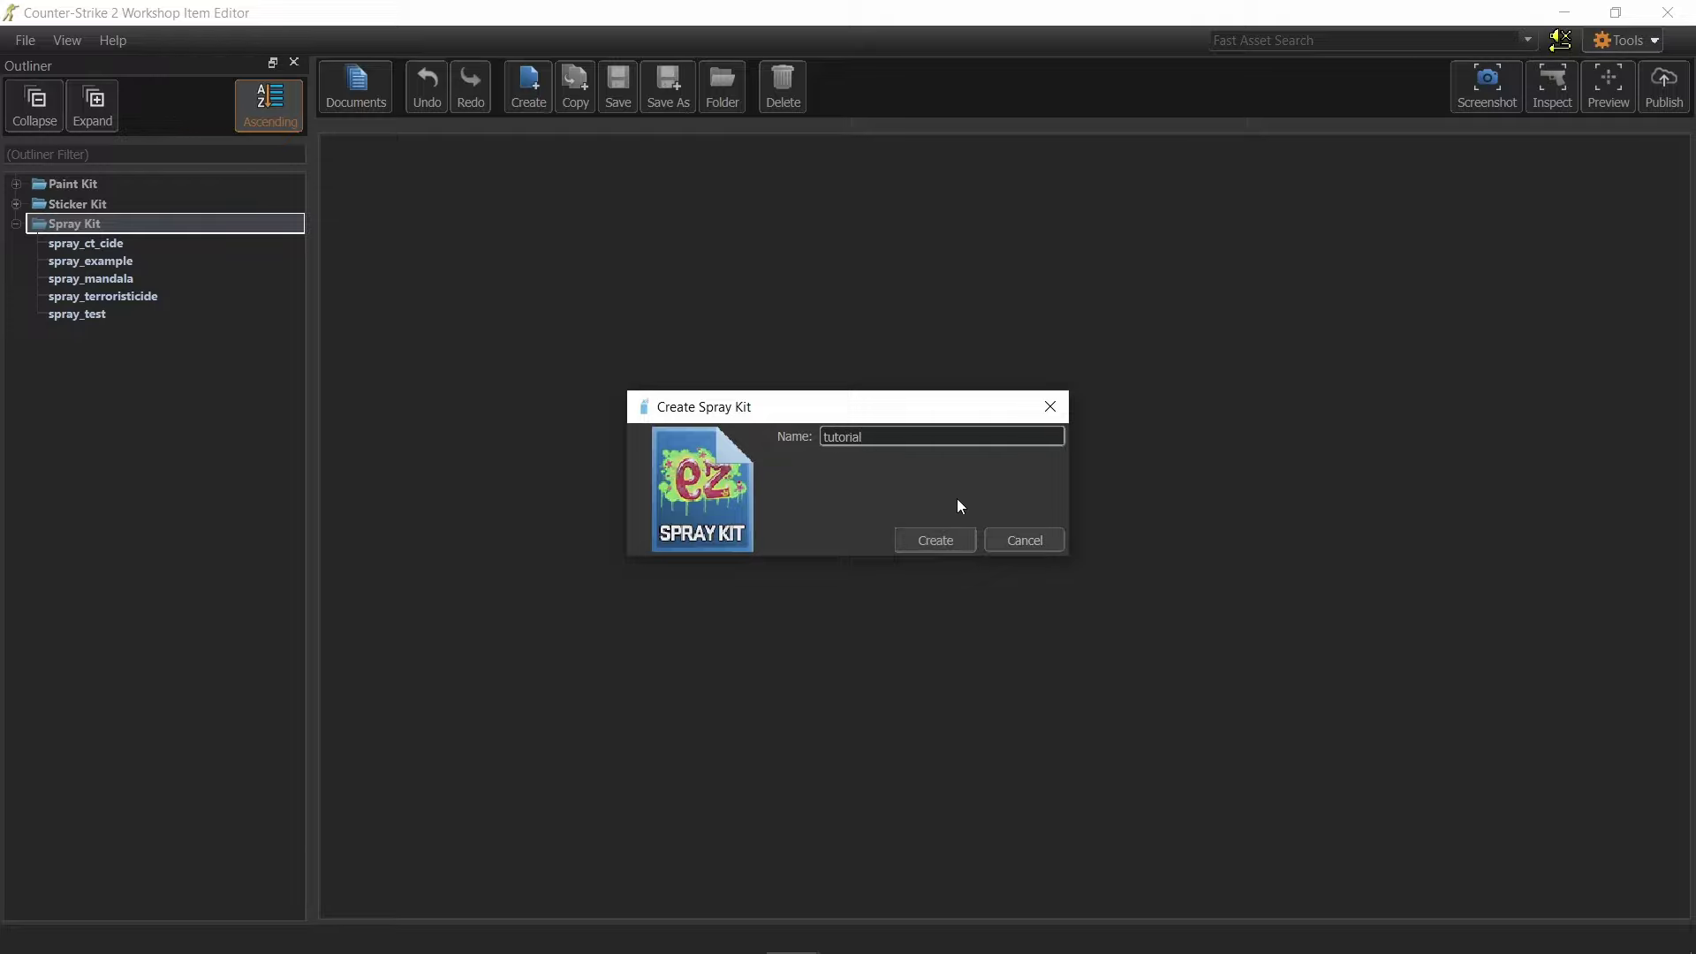
left_click(952, 533)
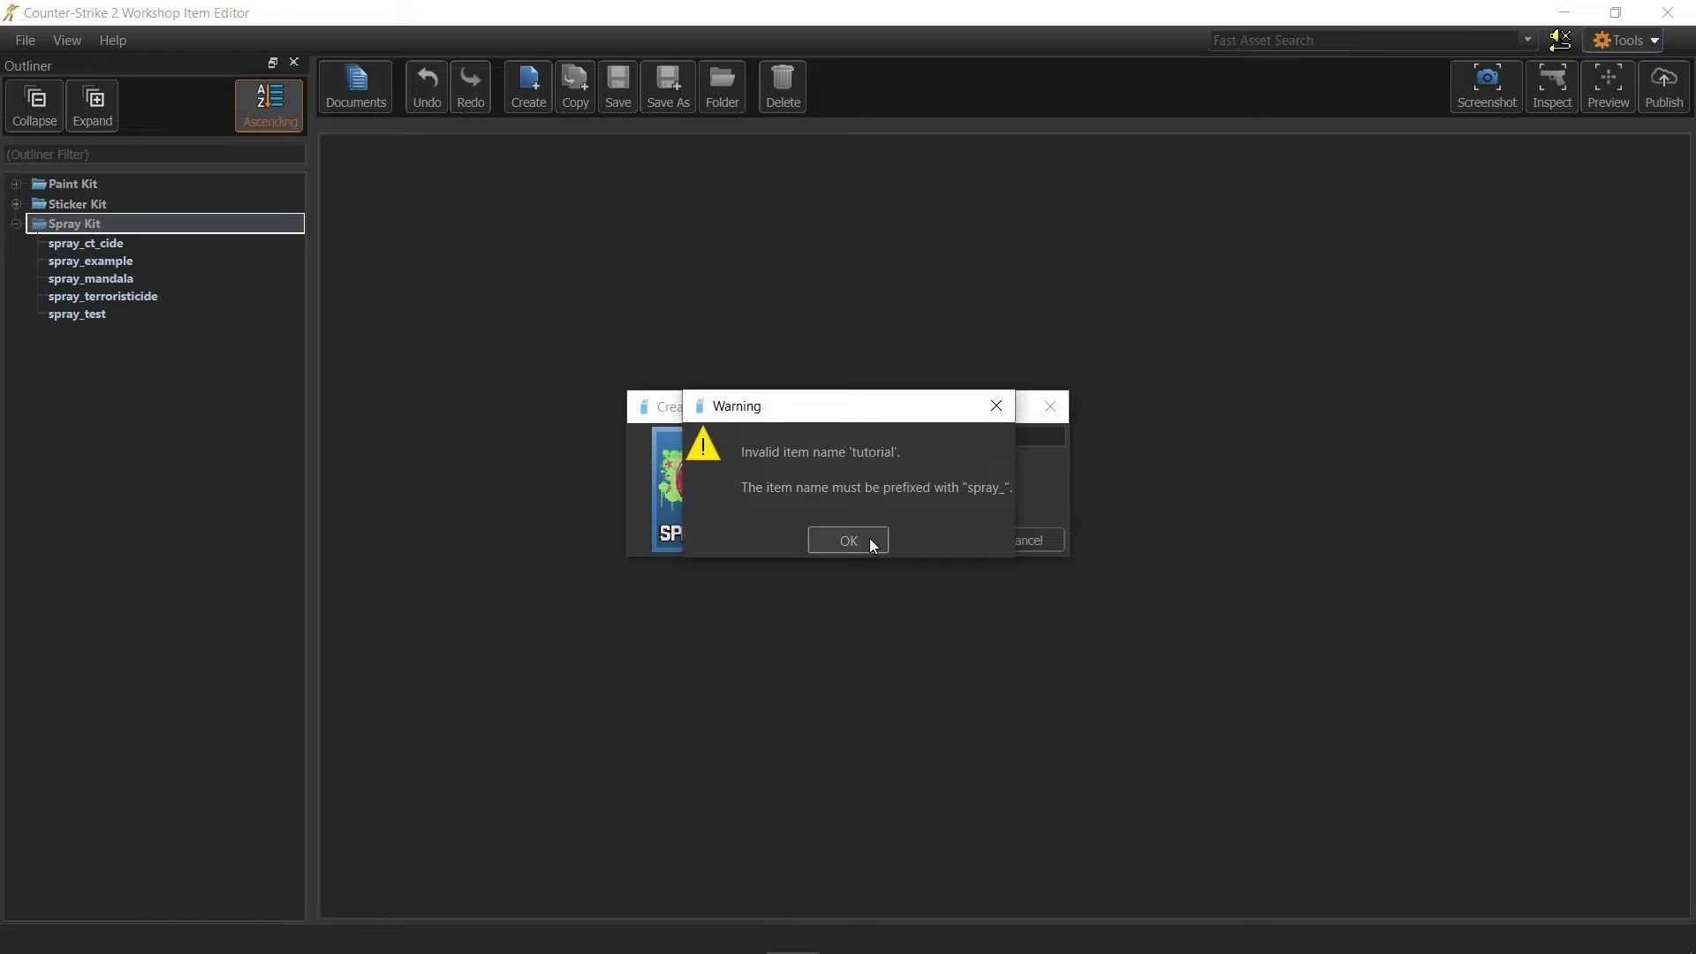
left_click(869, 538)
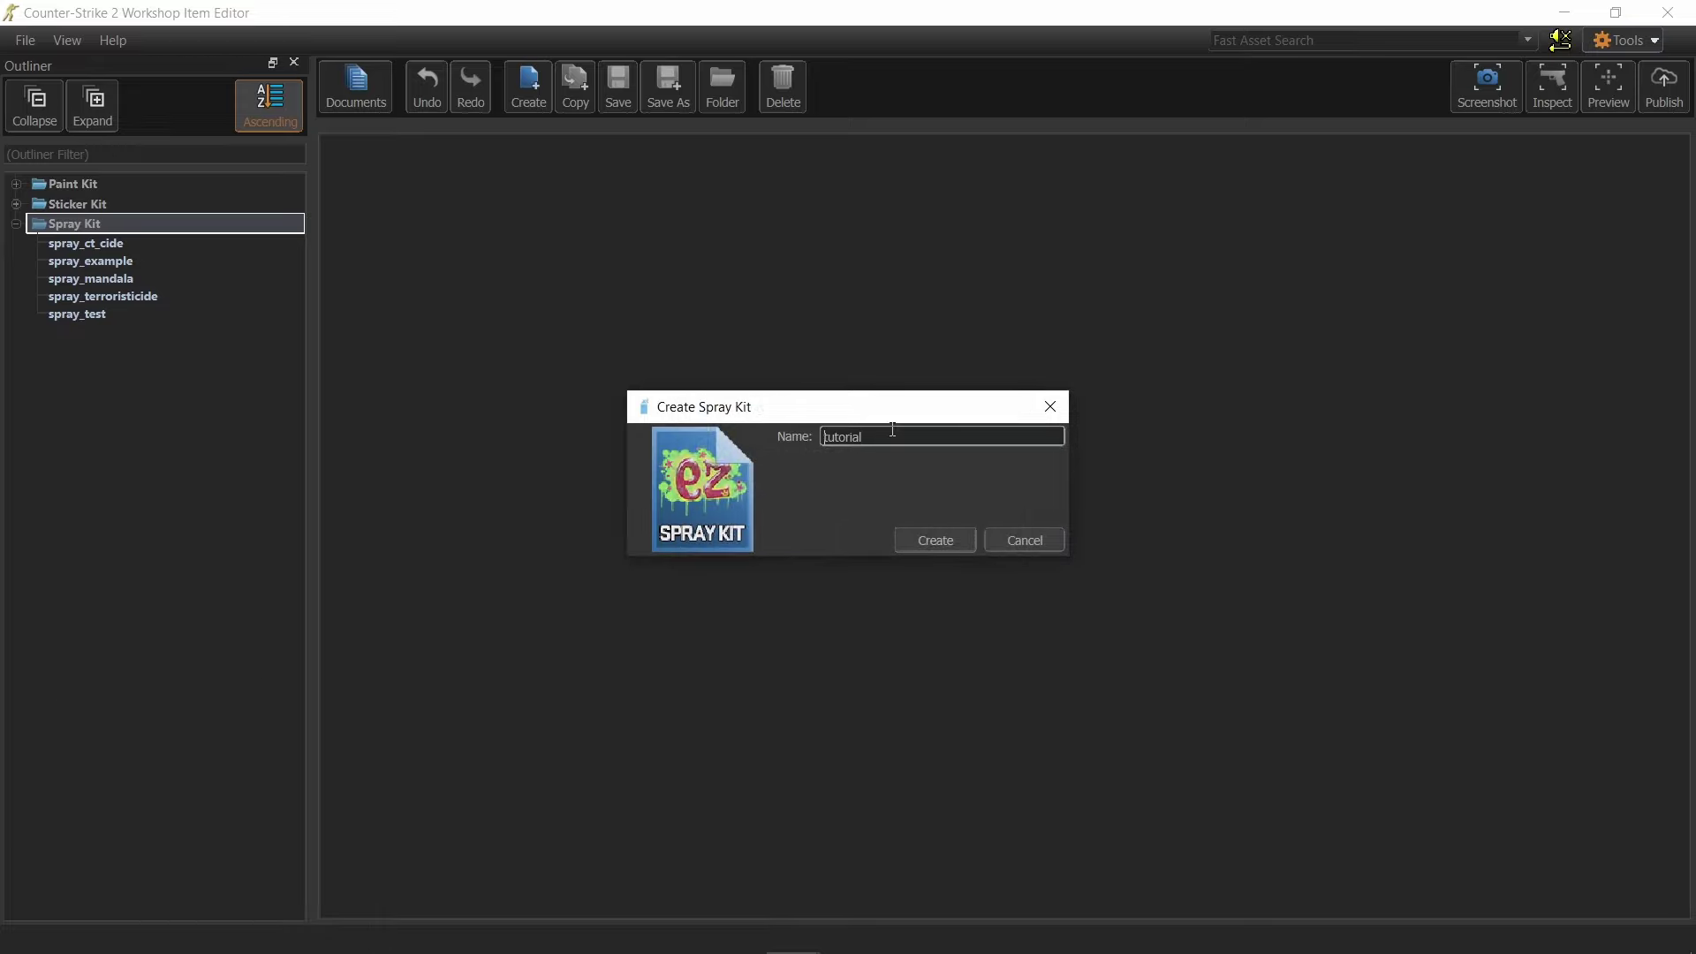
type("spray_")
left_click(937, 537)
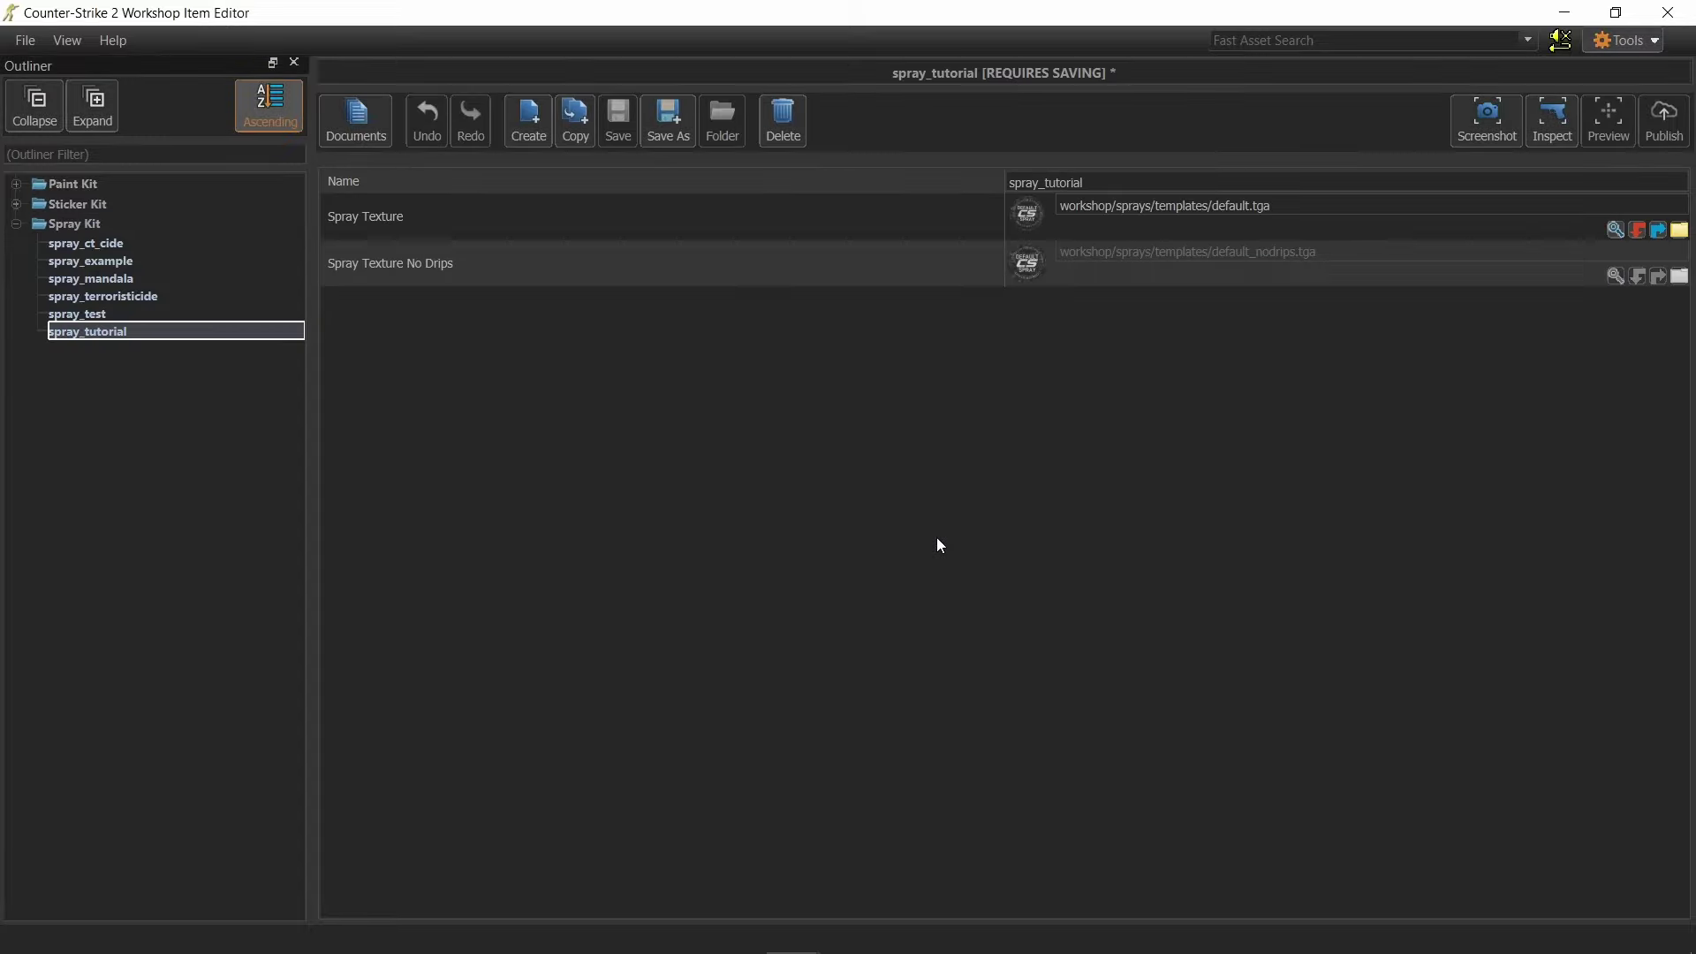
Step: Save spray_tutorial.econitem in sprays\tutorial and paste both TGA files into that folder
left_click(670, 124)
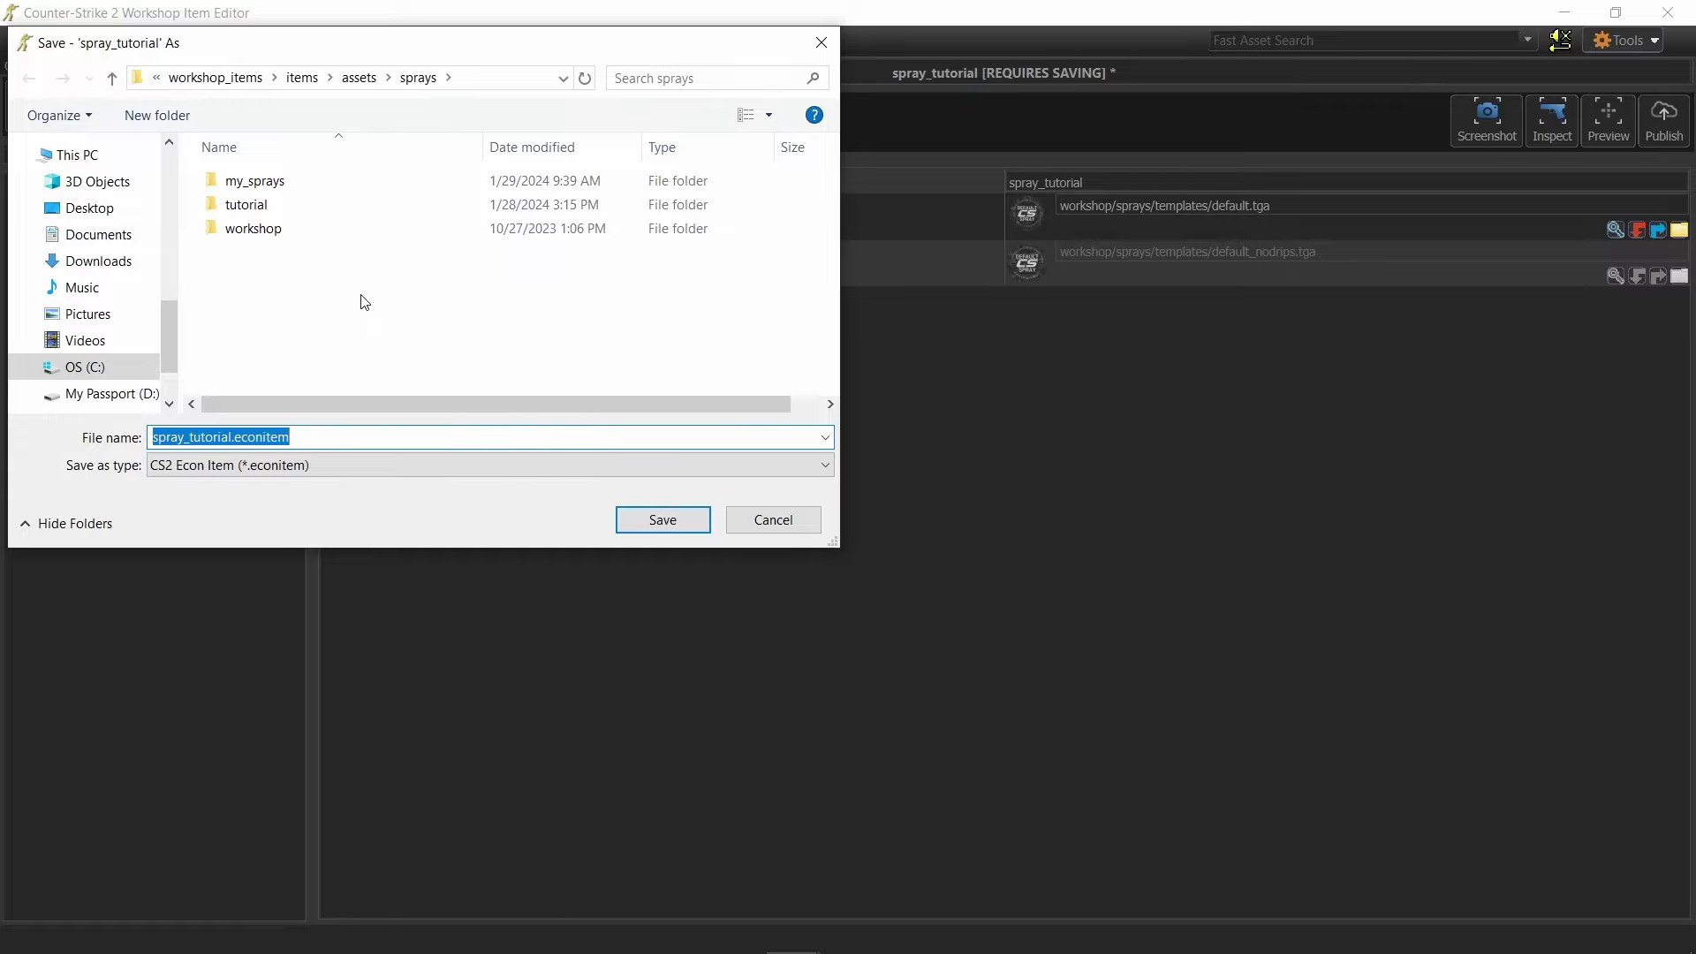
double_click(255, 204)
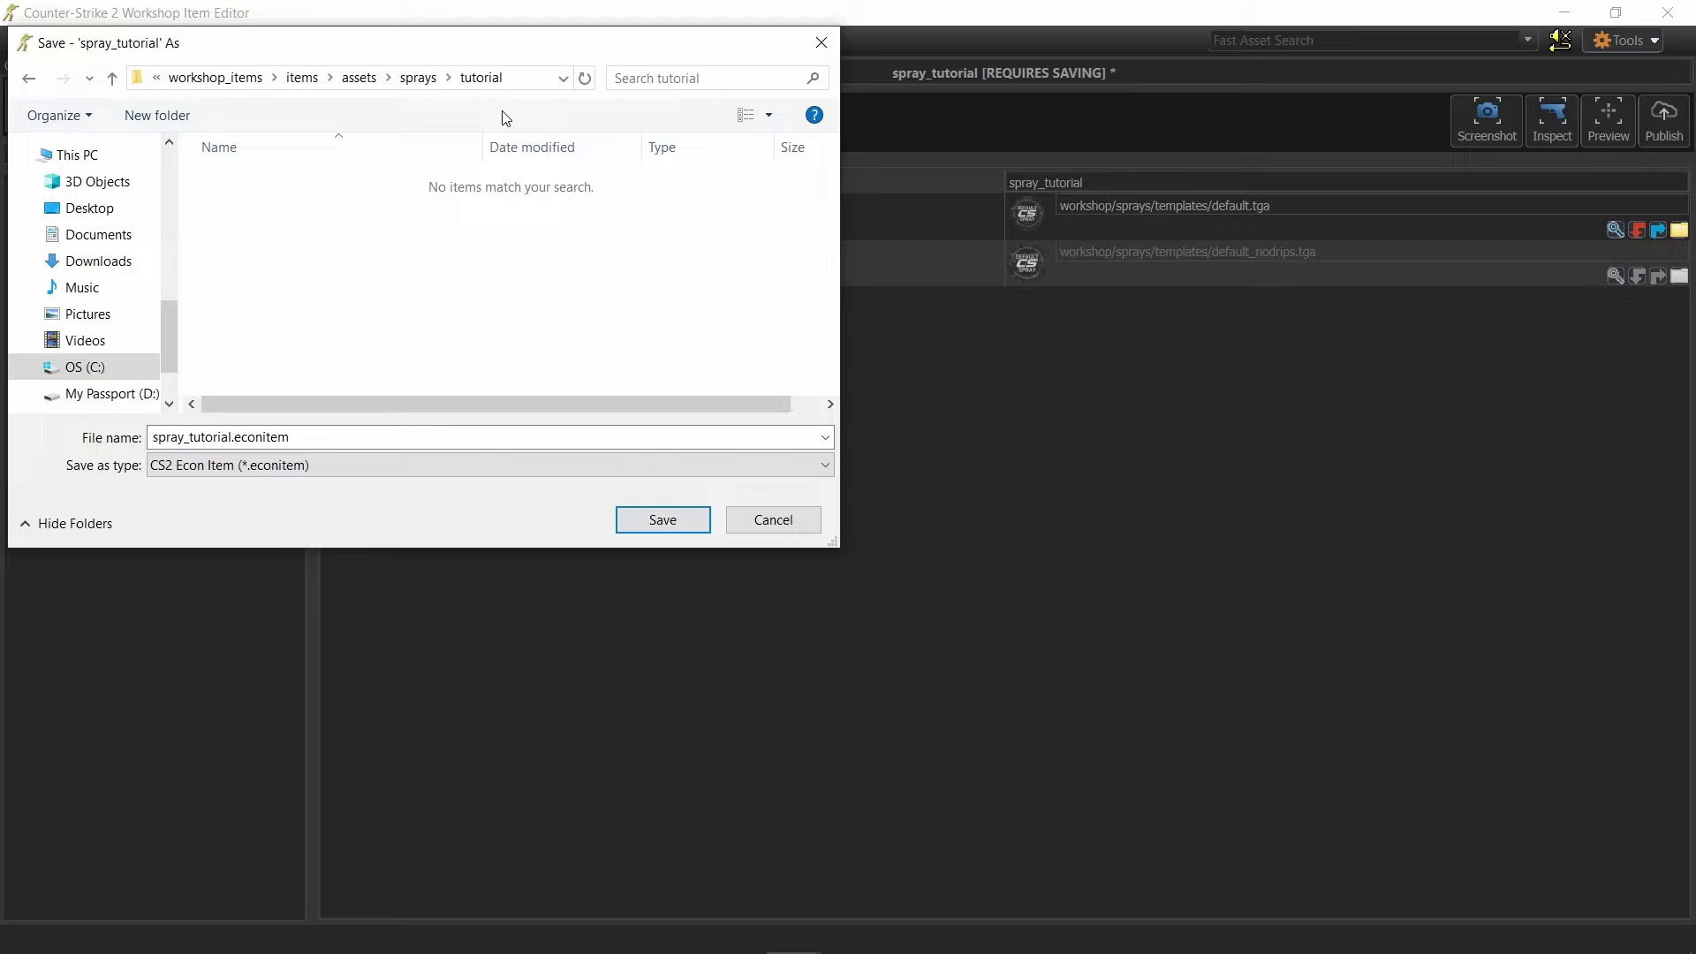
left_click(530, 80)
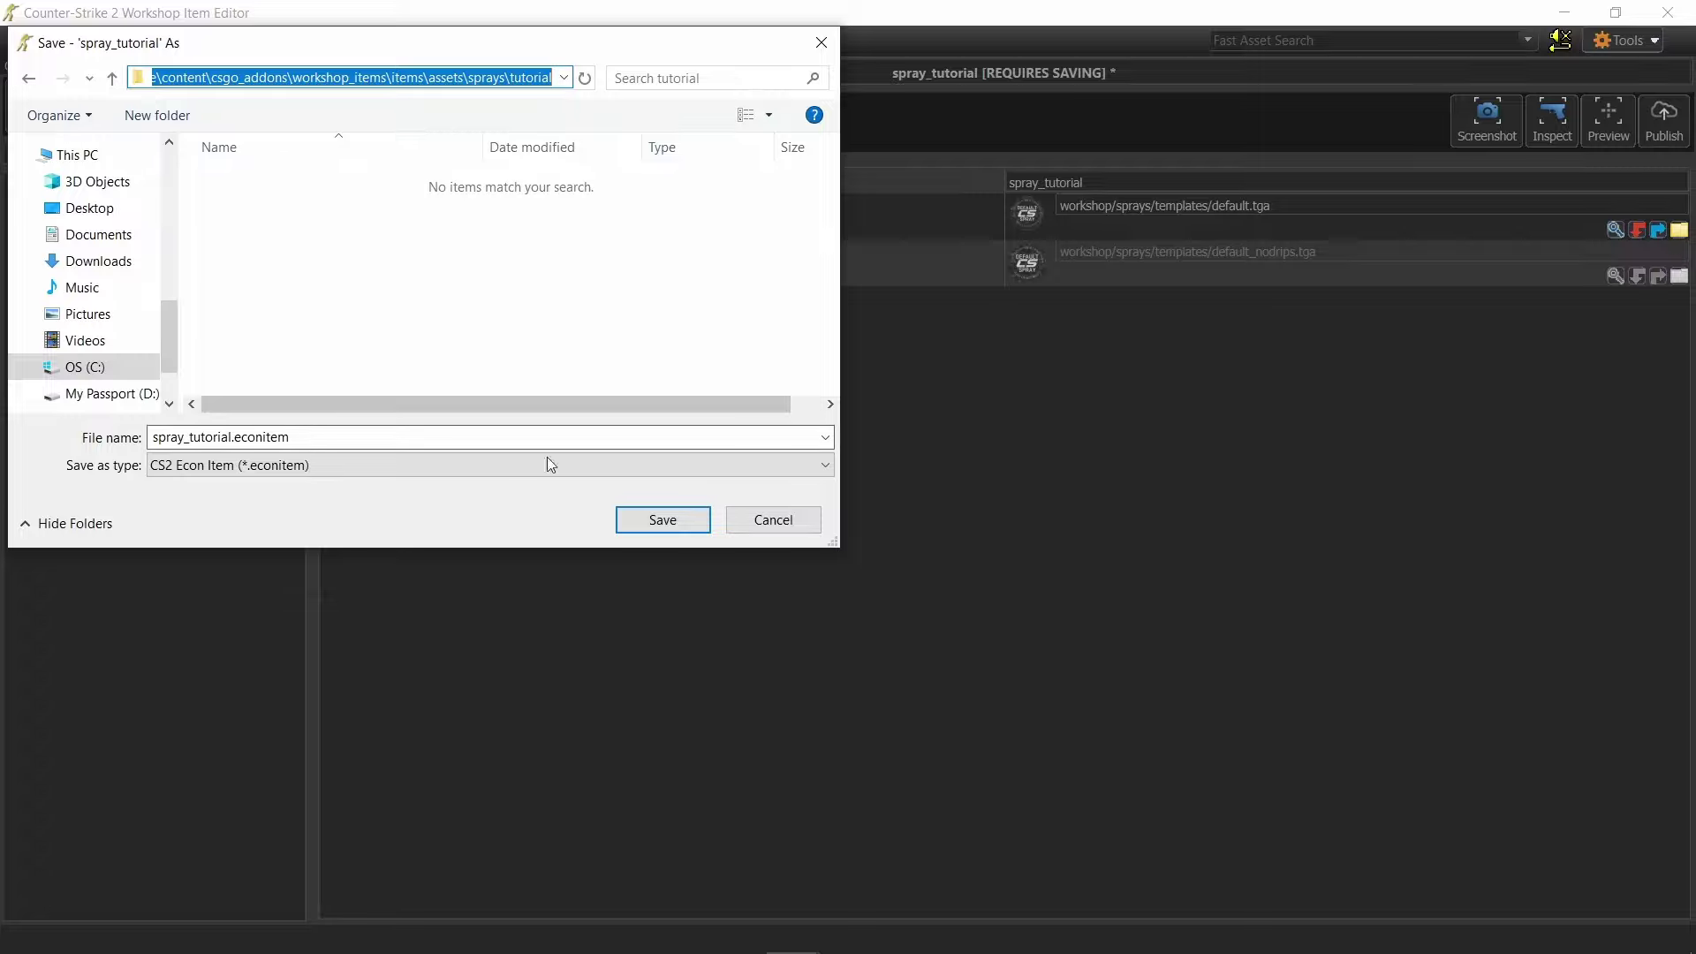
left_click(636, 523)
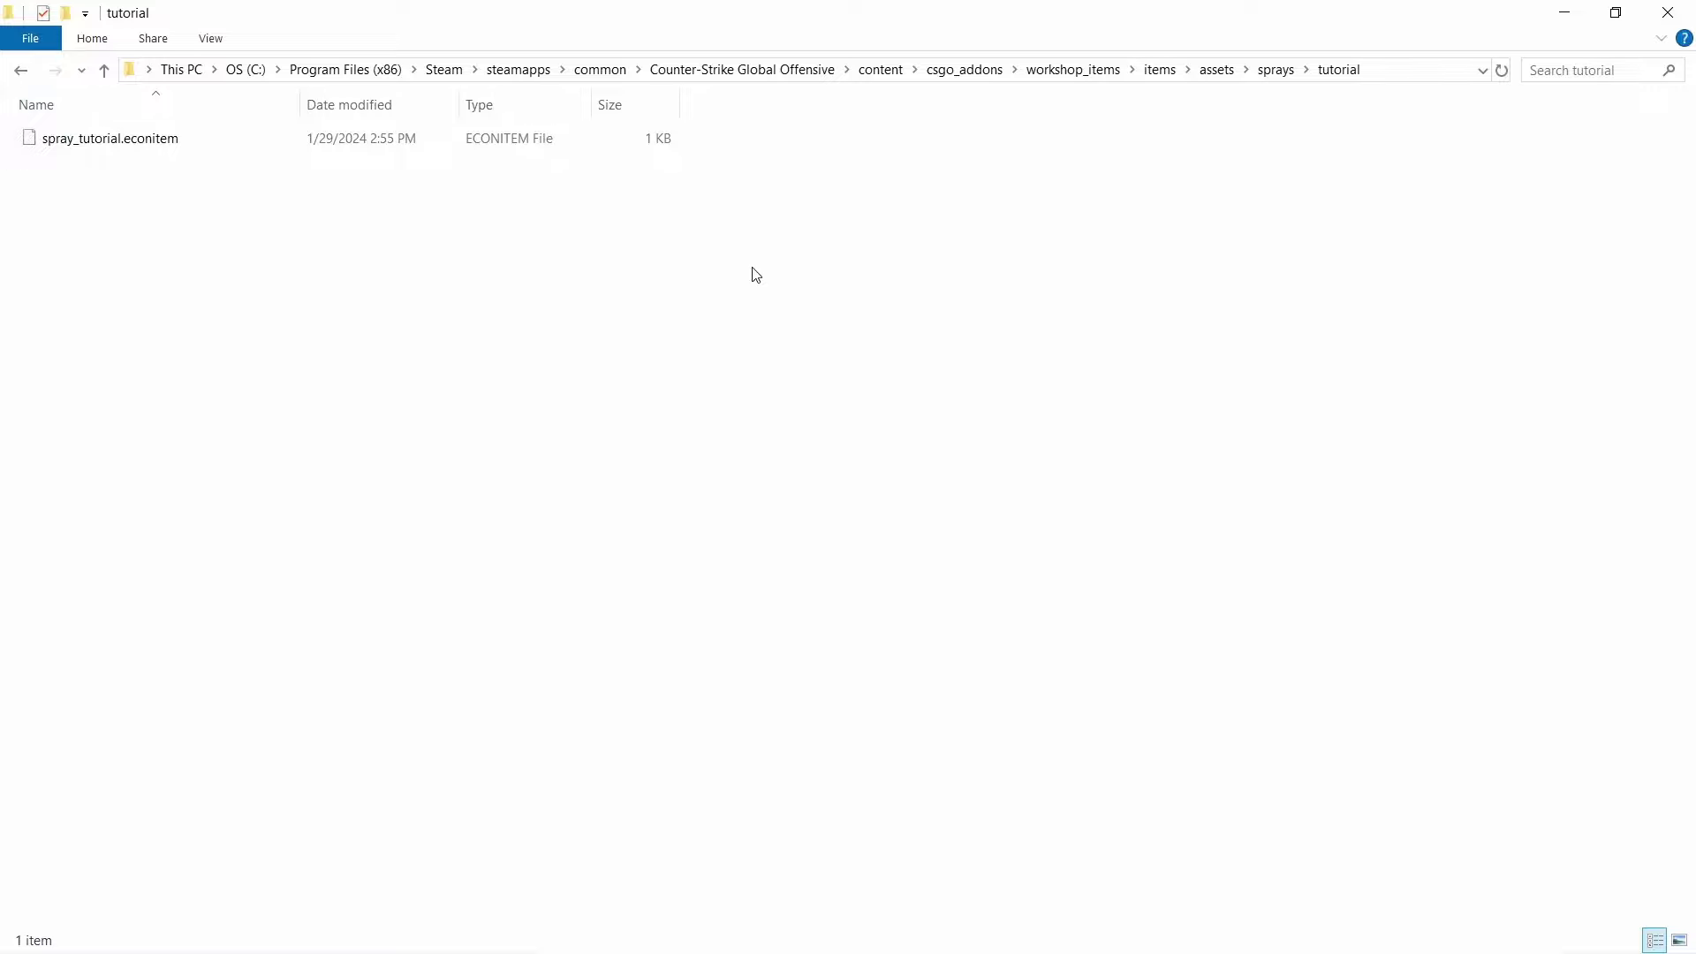
key("ctrl+v")
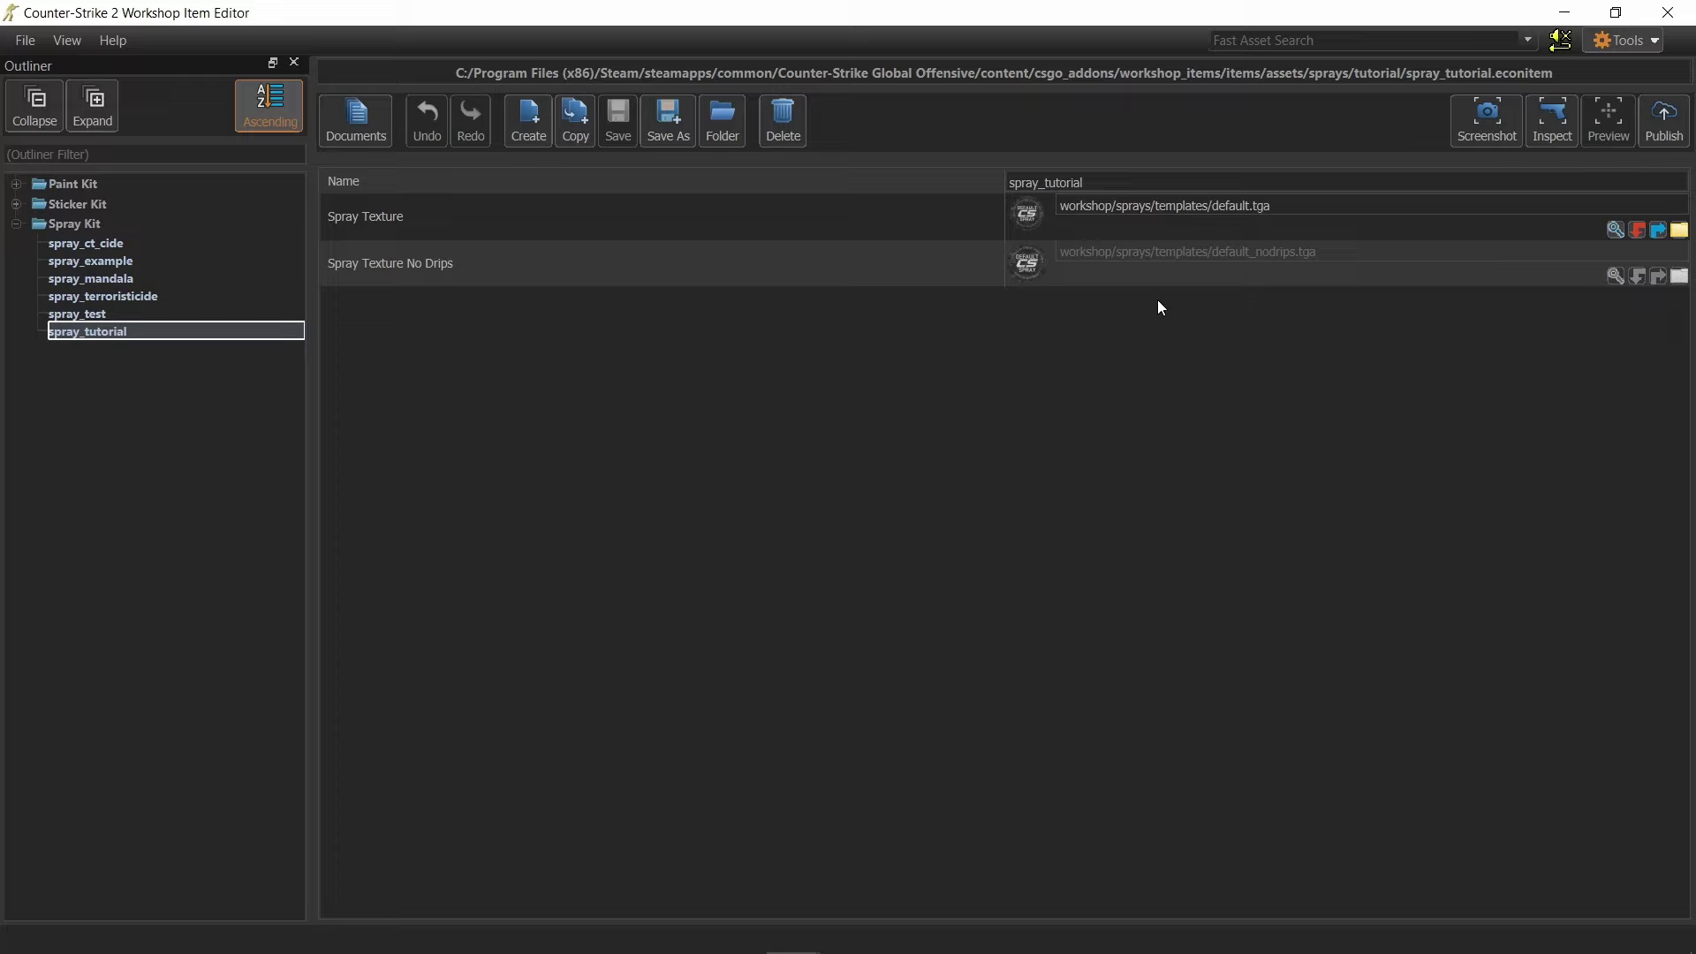
Step: Set the Spray Texture to ct_cide.tga
left_click(1615, 231)
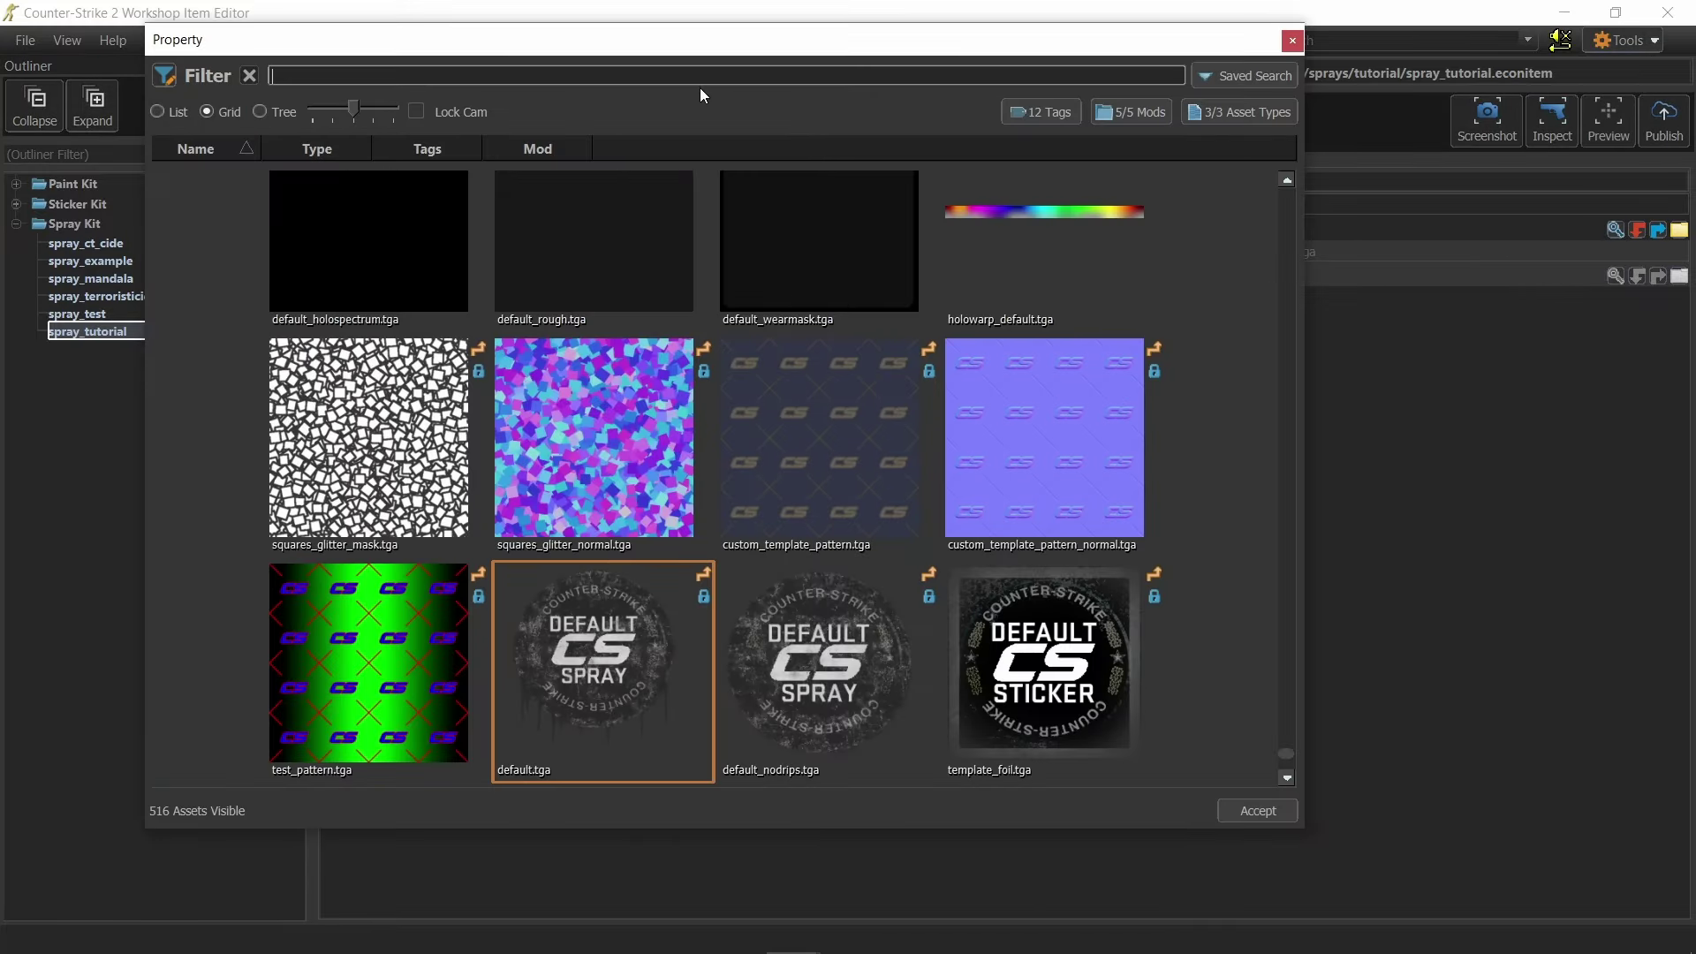
type("ct_")
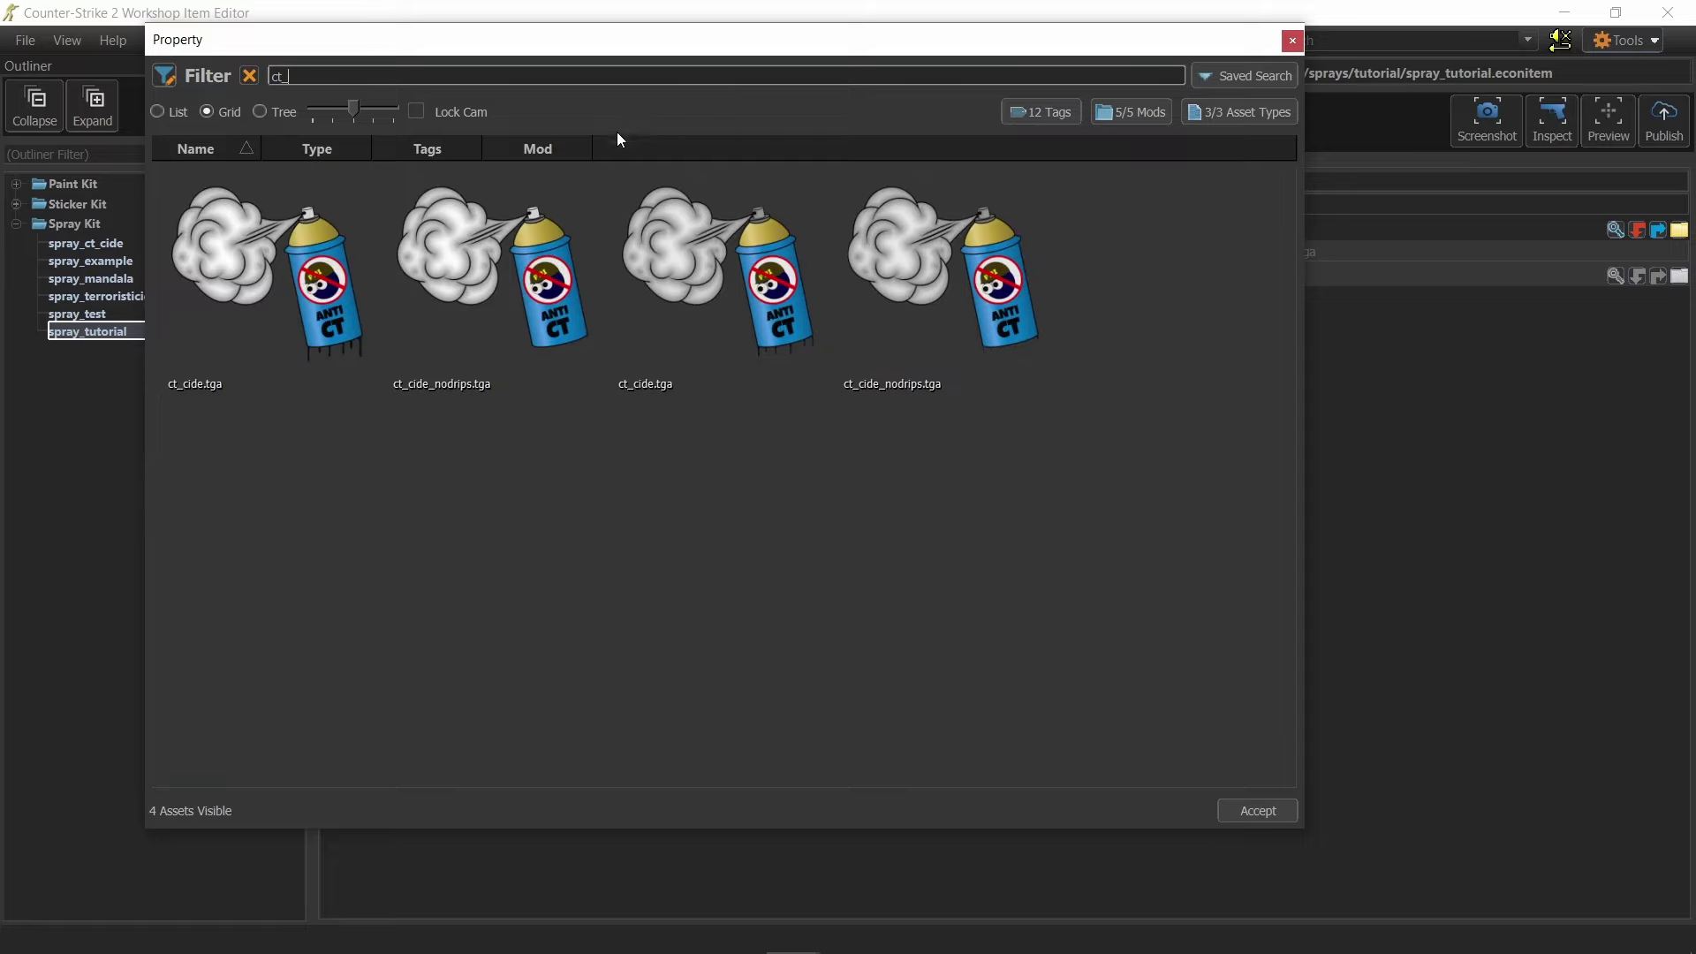
double_click(228, 261)
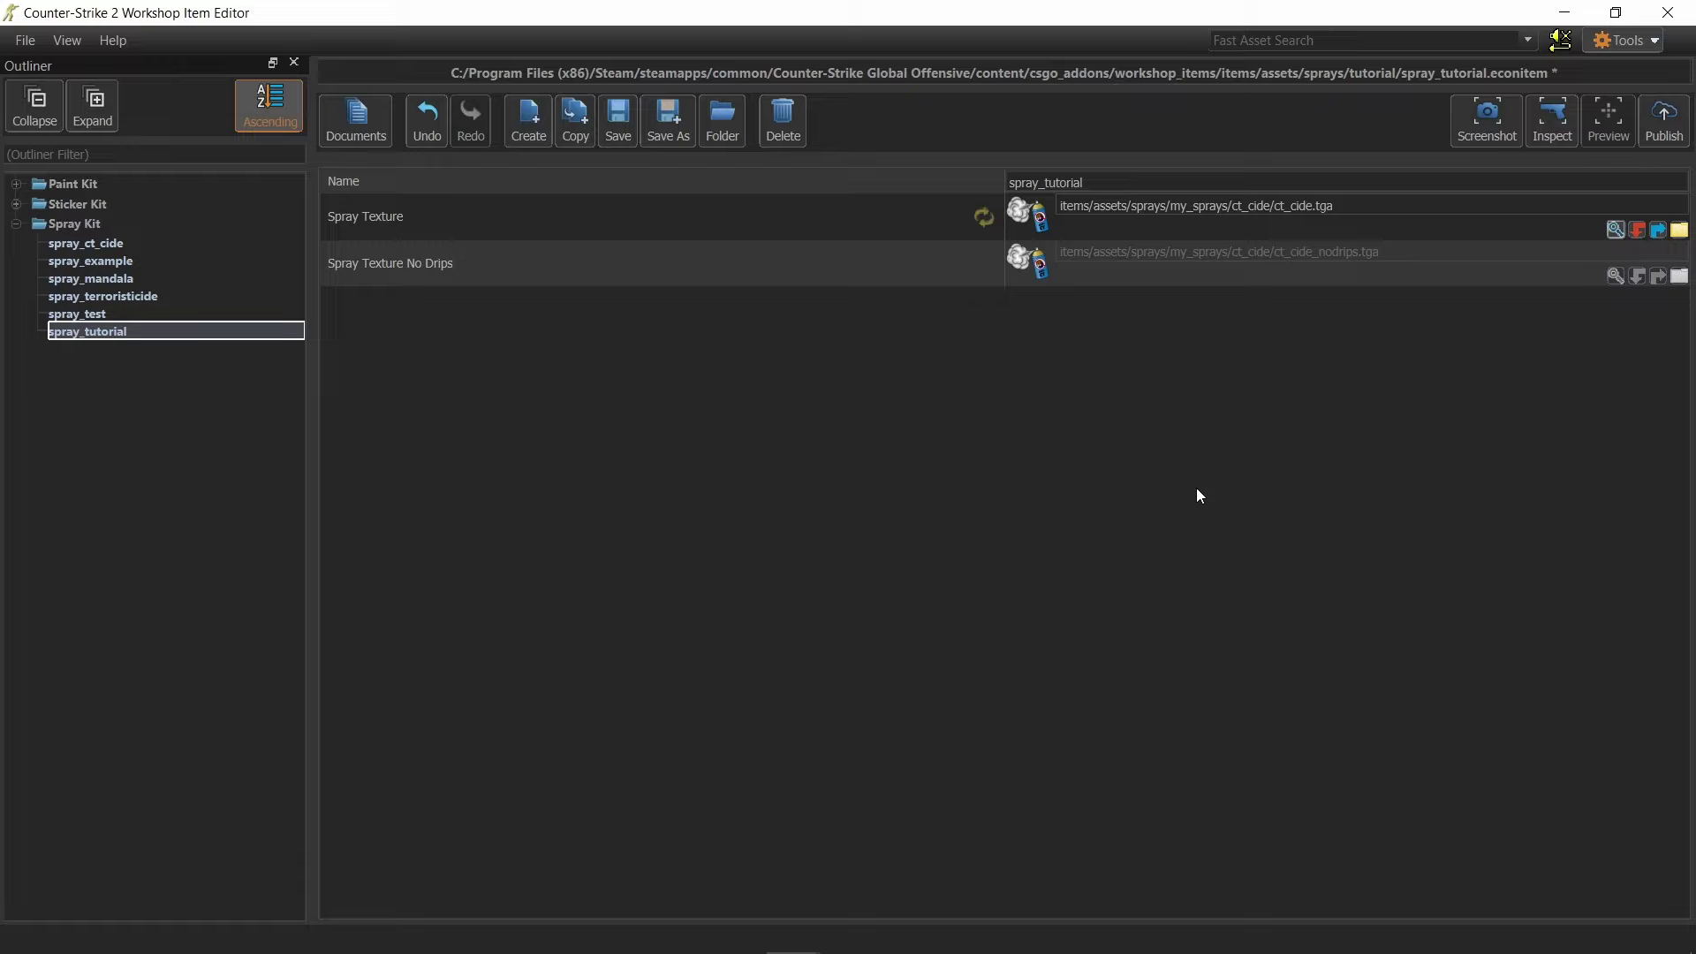
Step: Launch the Inspect preview to view the spray_tutorial spray in game
left_click(1551, 132)
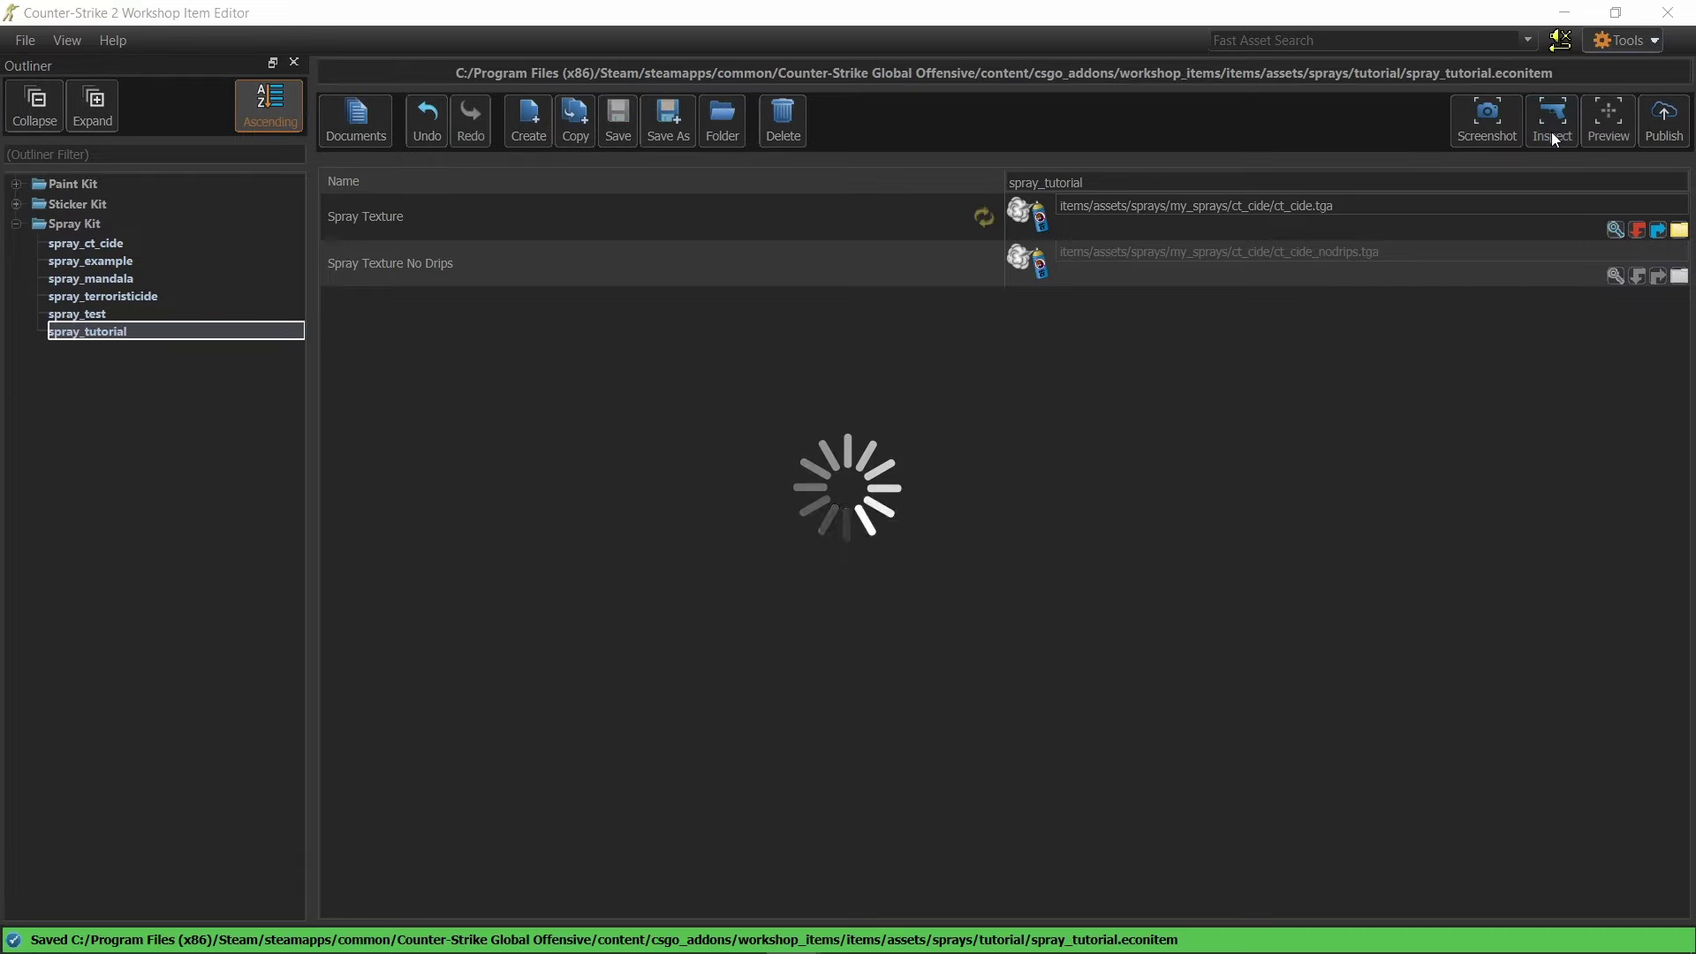